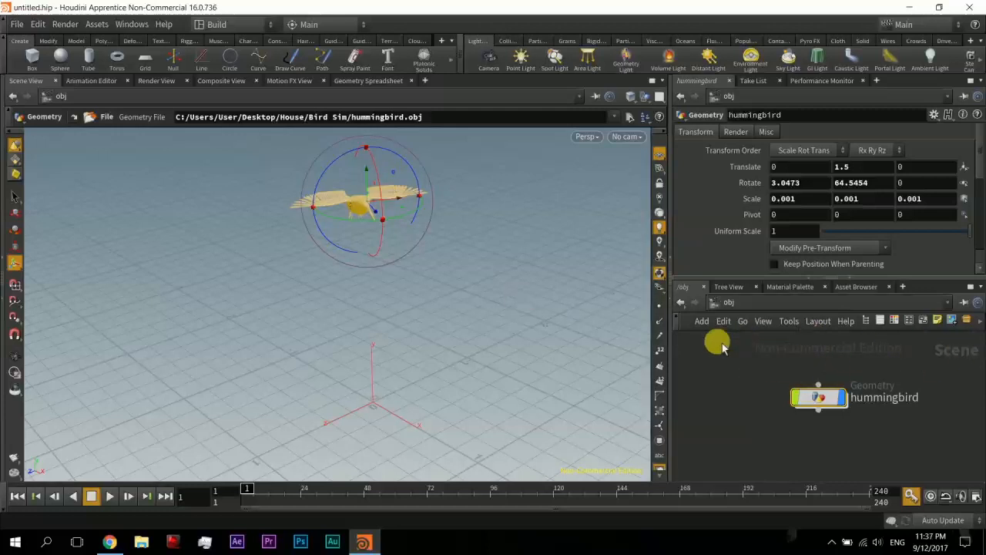
Step: Open the hummingbird object's geometry network and add a Scatter node below the hummingbird file node
mouse_move(840, 405)
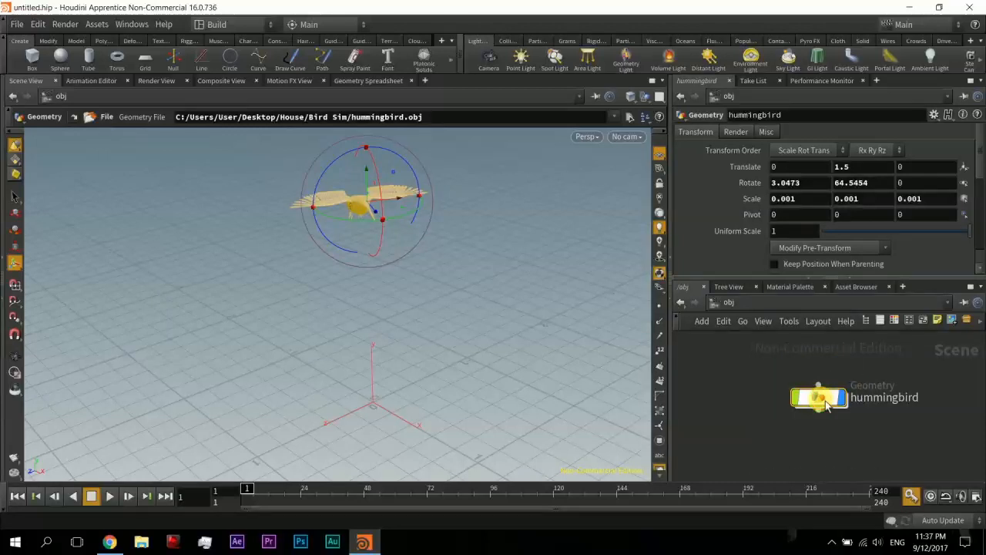
double_click(818, 399)
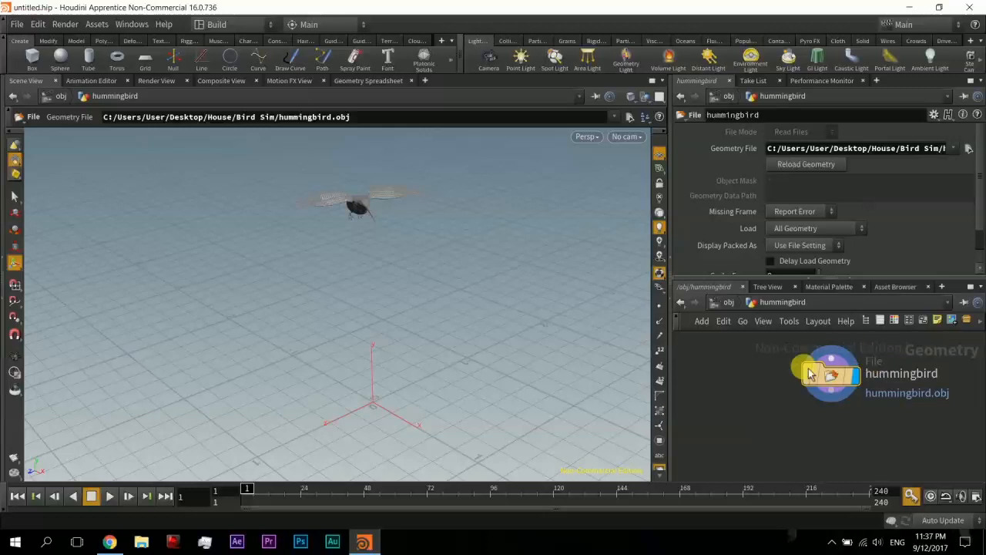
mouse_move(827, 364)
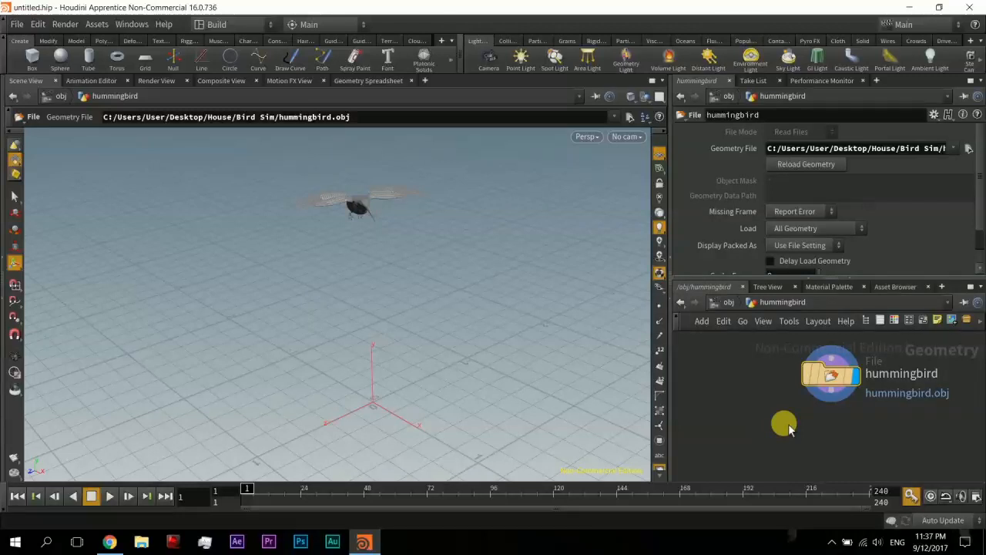
key("Tab")
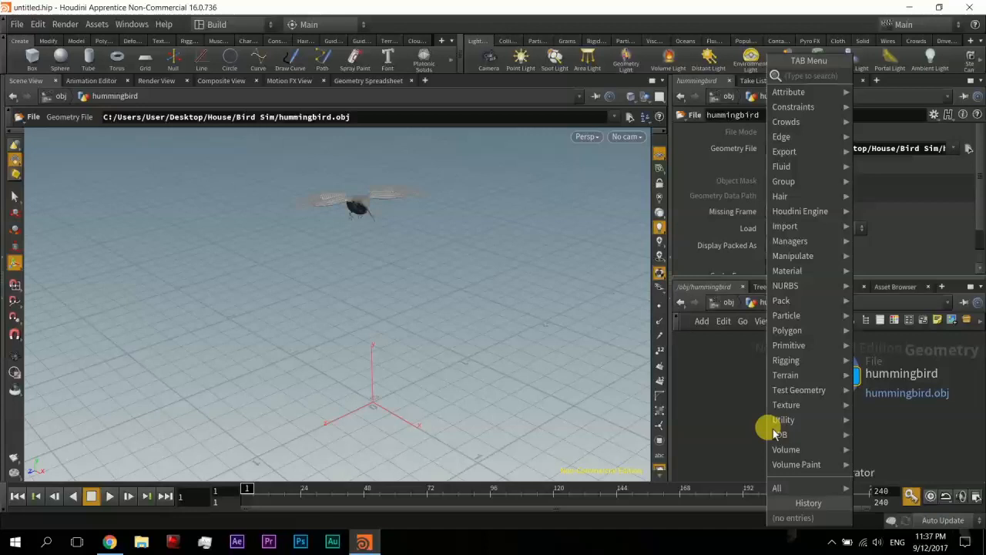
type("scatt")
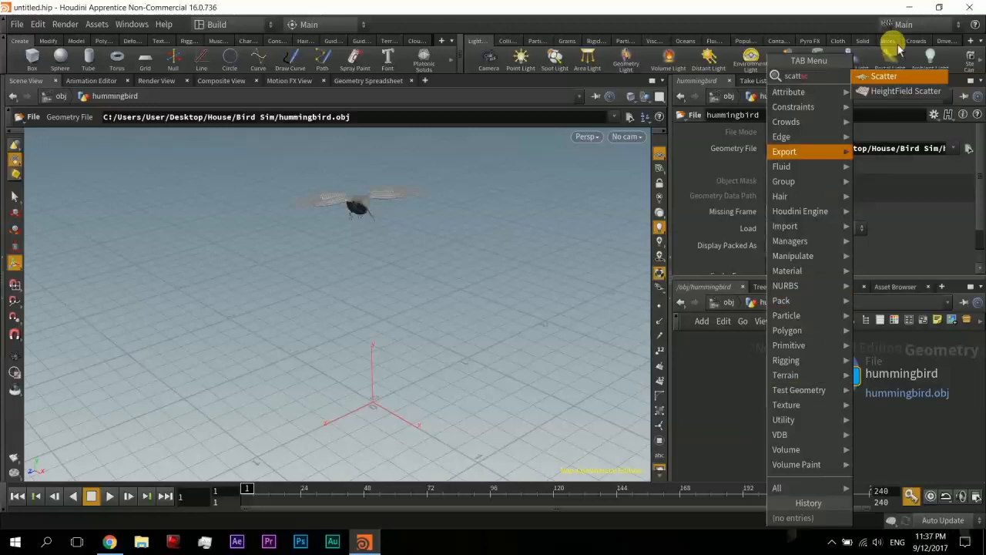
left_click(900, 75)
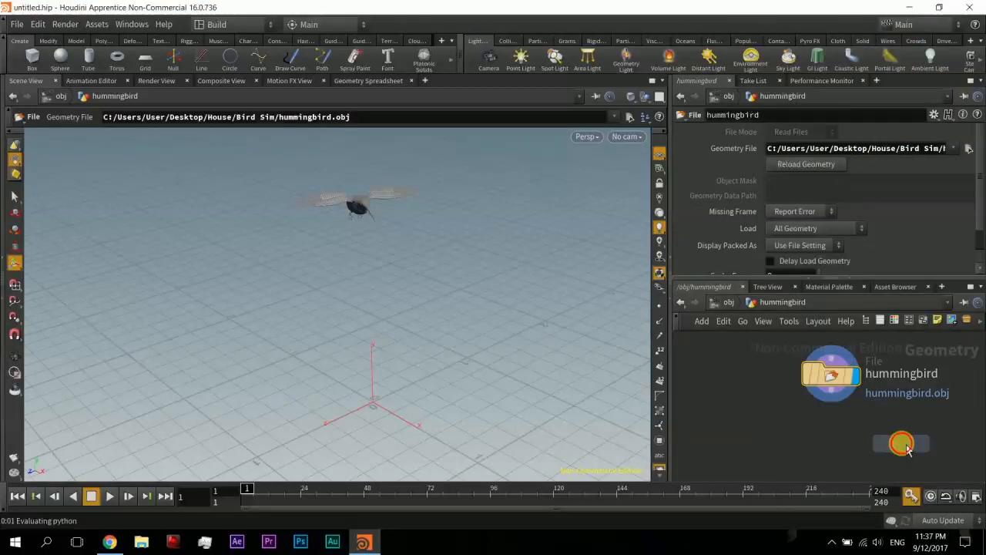
left_click(898, 443)
Step: Wire the hummingbird file node's output into the Scatter node and display the scattered points in the viewport
middle_click_drag(736, 390, 710, 364)
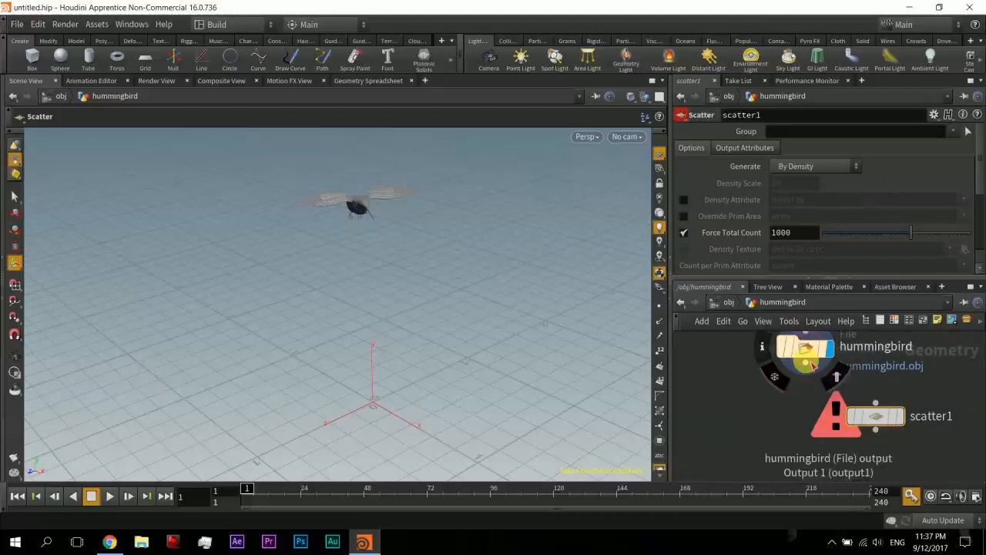
left_click_drag(810, 365, 894, 407)
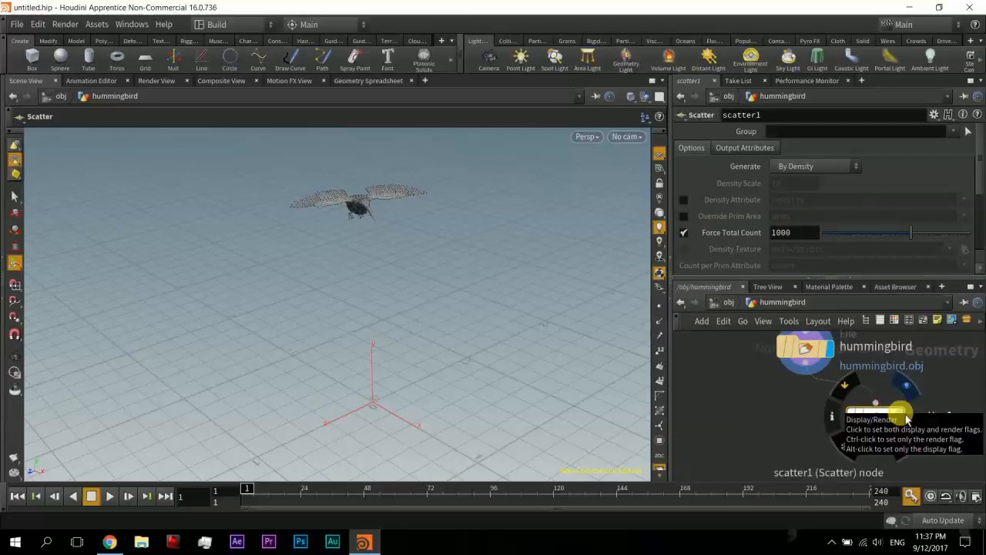
left_click(906, 415)
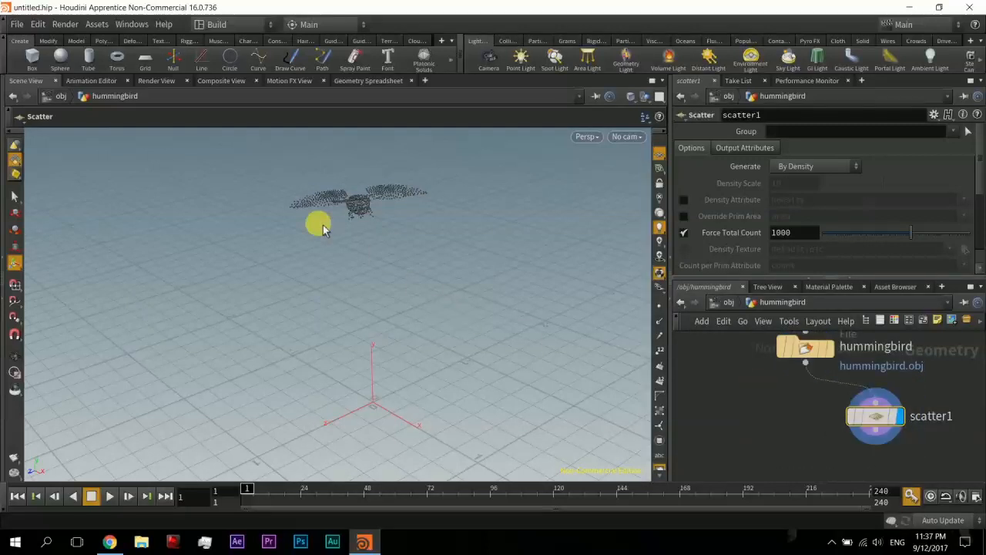
left_click_drag(334, 227, 396, 316)
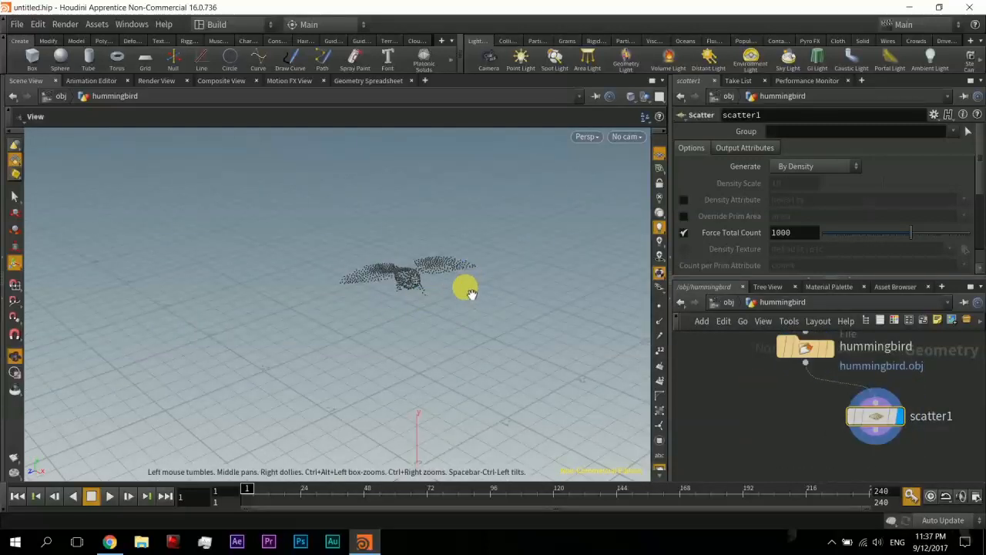
right_click_drag(440, 303, 488, 286)
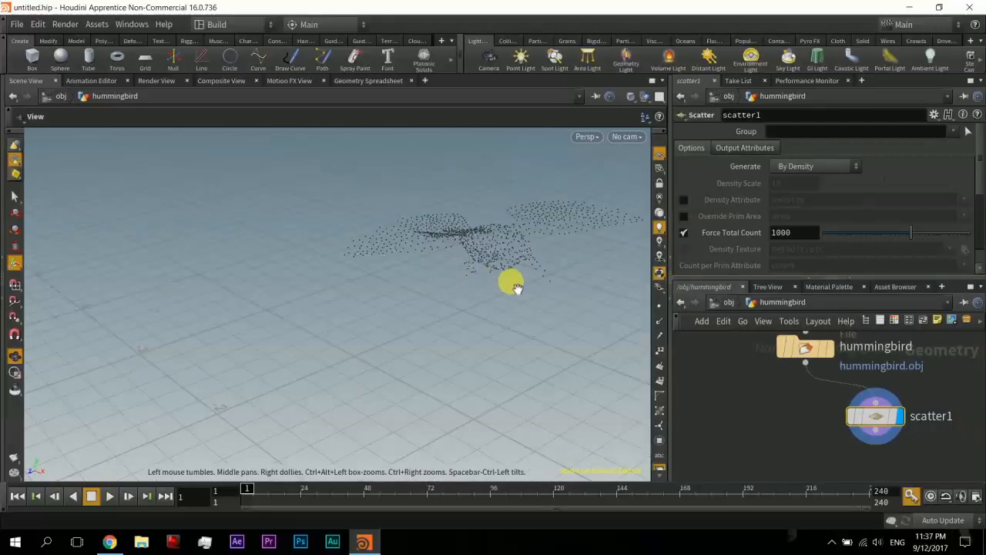
middle_click_drag(482, 296, 421, 309)
left_click_drag(420, 308, 398, 229)
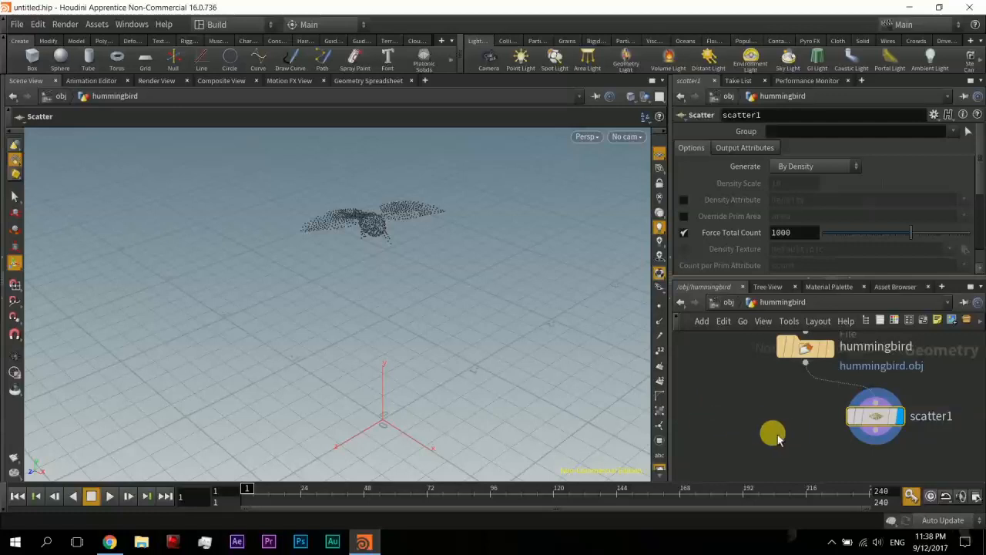
Step: Add a Voronoi Fracture node below the hummingbird file node, beside the Scatter node
key("Tab")
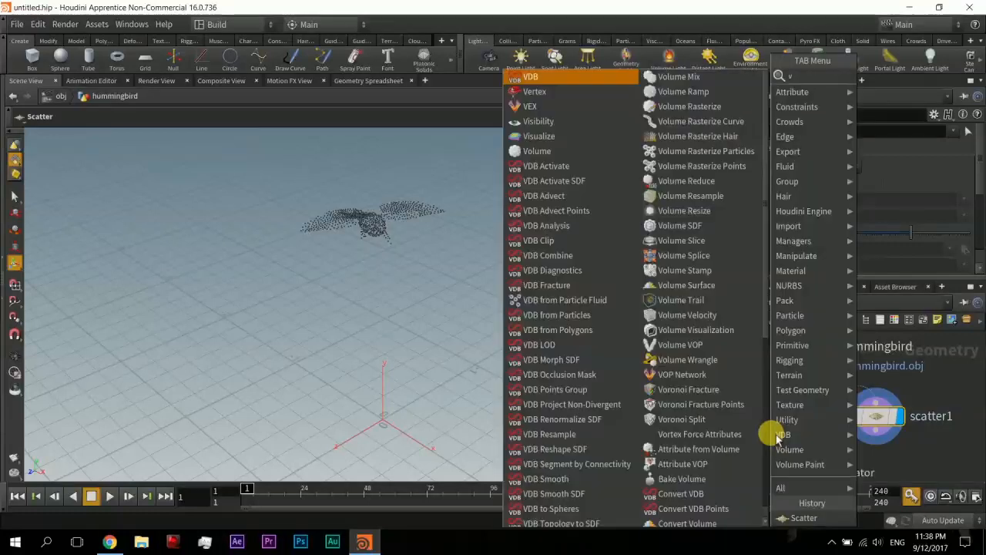
type("vorono")
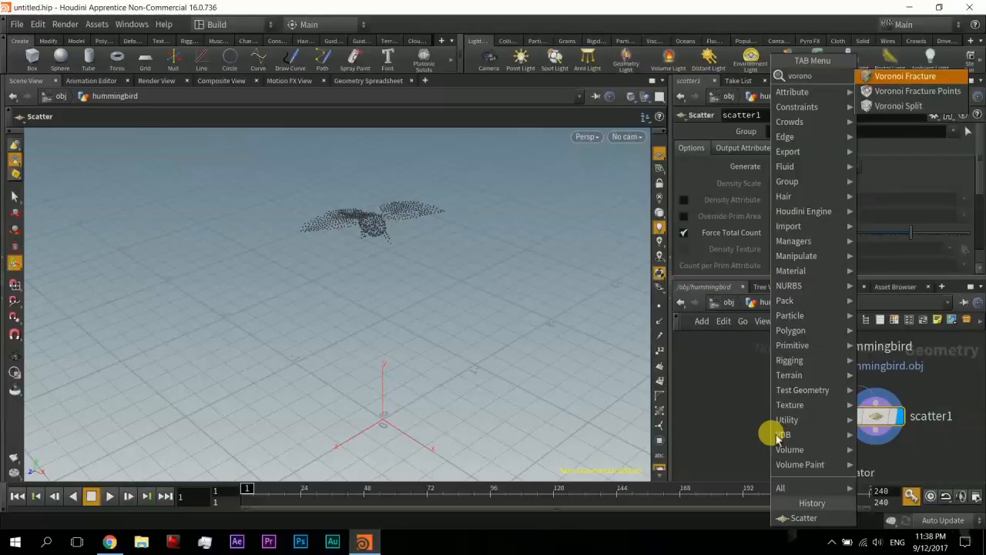
type("i")
left_click(897, 77)
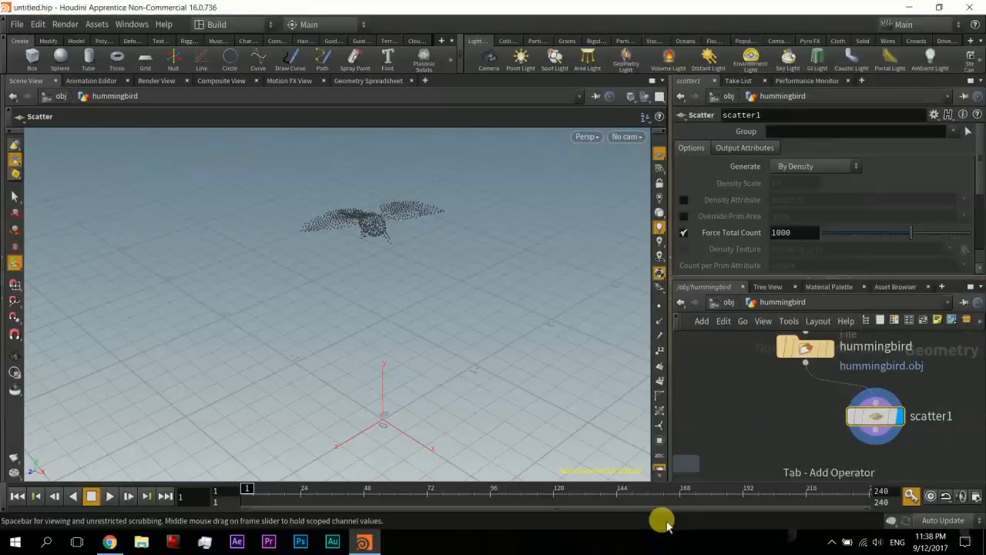
left_click(763, 450)
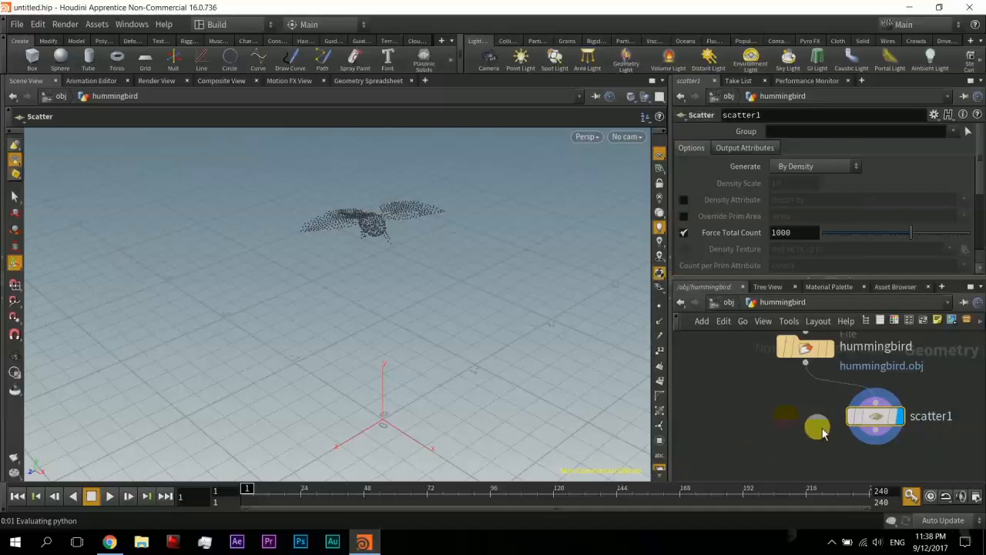
left_click_drag(756, 451, 756, 460)
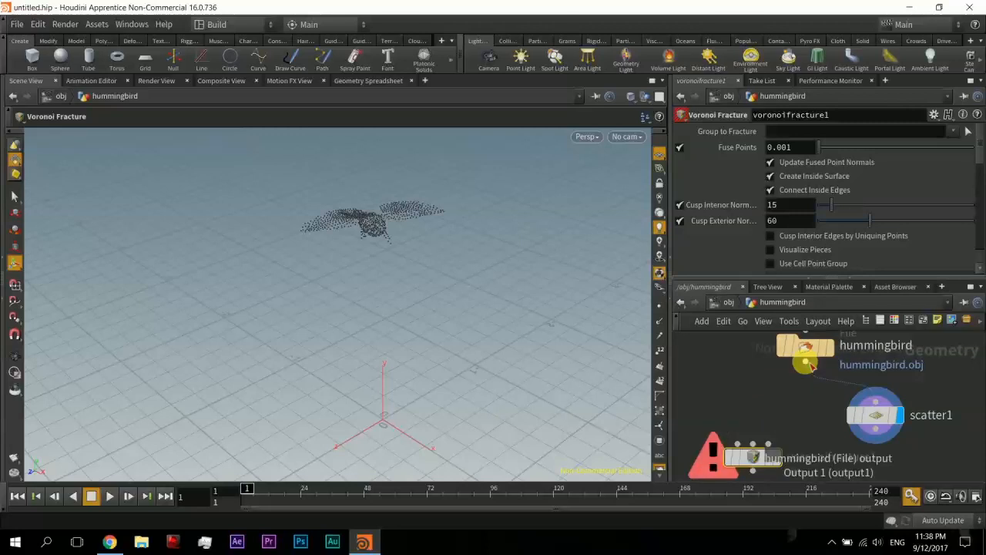
Step: Wire the hummingbird file into the Voronoi Fracture's first input and the Scatter into its second, and display the fracture result
left_click_drag(804, 364, 737, 444)
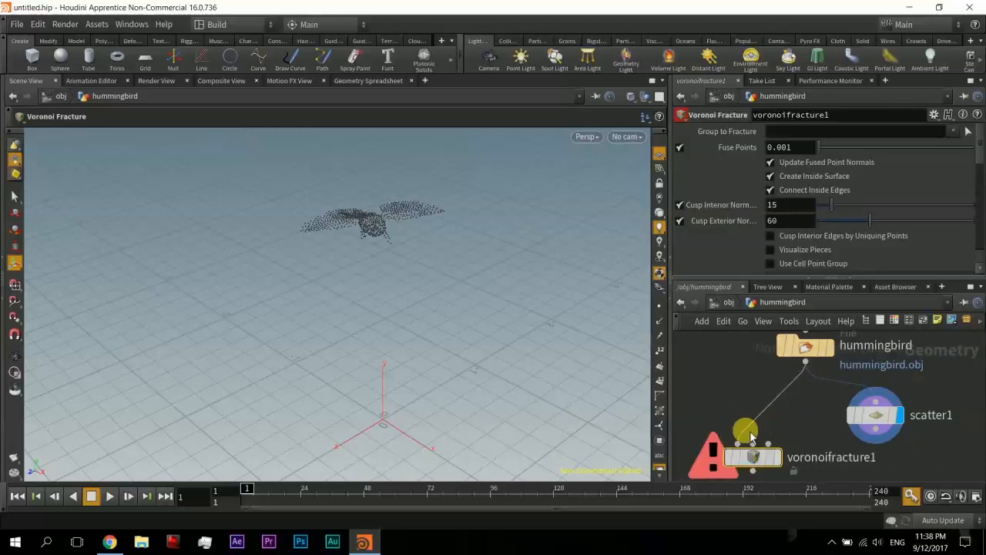
middle_click_drag(805, 395, 797, 332)
left_click_drag(747, 396, 748, 425)
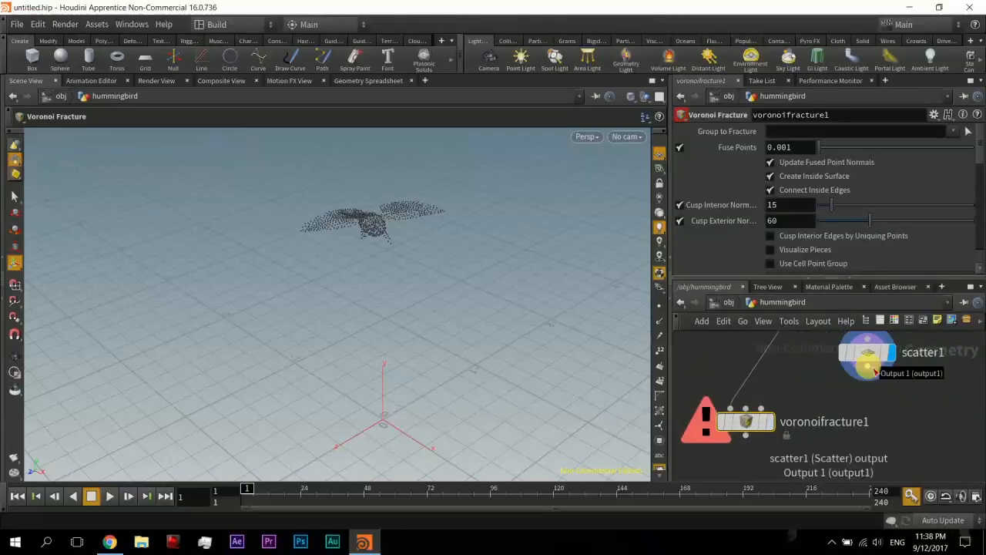
left_click_drag(875, 372, 775, 428)
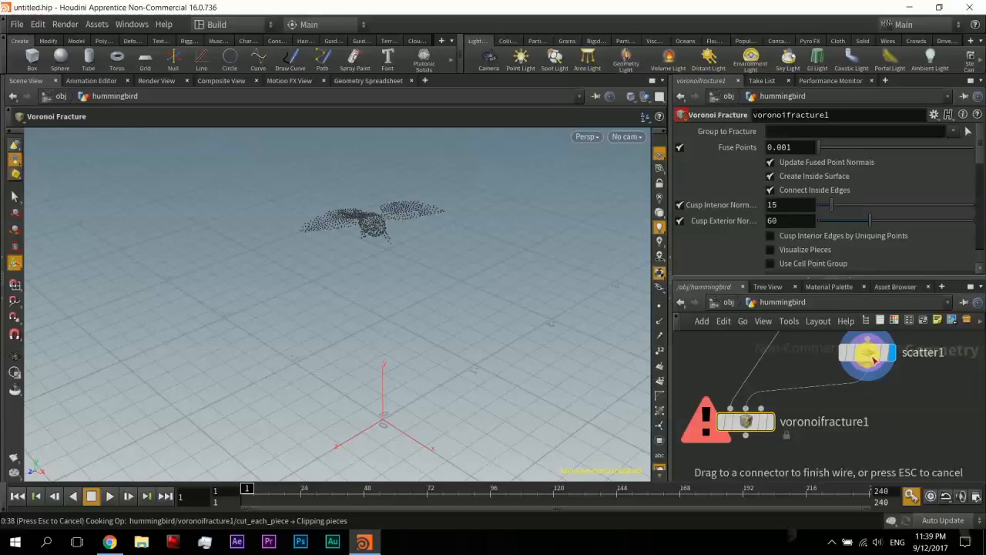
Step: Select the Scatter node and examine the fracture pattern up close on the bird's wings, tail and body
left_click(871, 353)
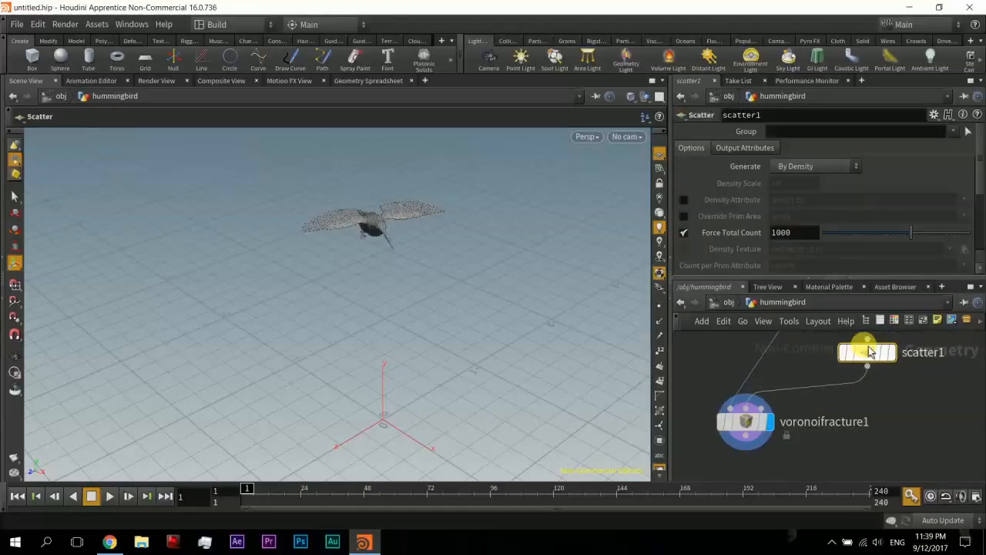
middle_click_drag(402, 271, 407, 345, "alt")
scroll(409, 345, "up", 5, "alt")
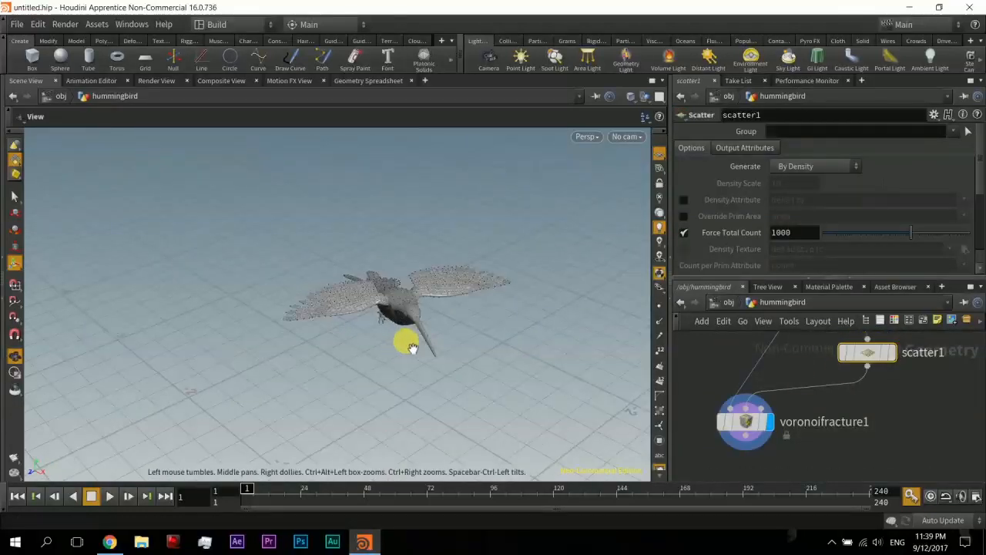
left_click_drag(435, 339, 364, 322)
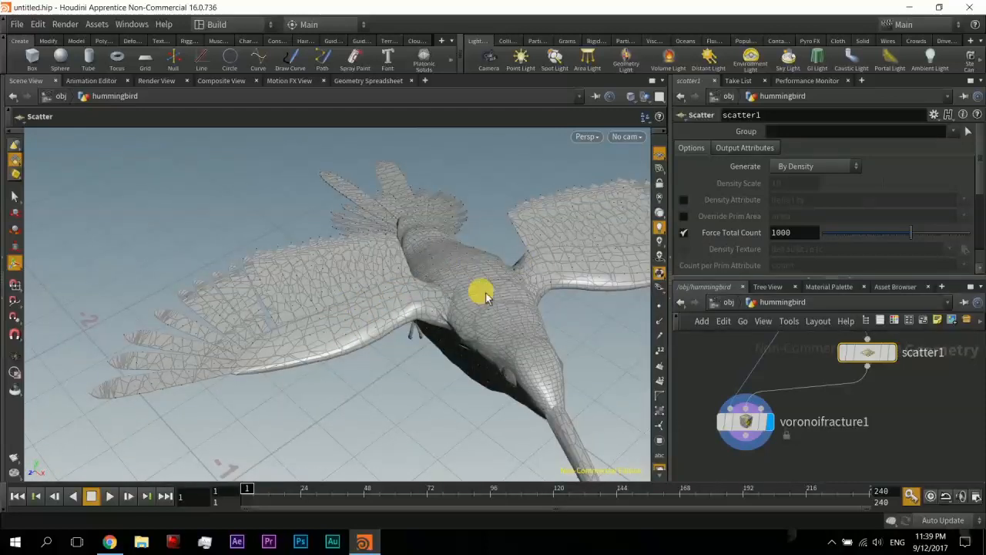
mouse_move(870, 363)
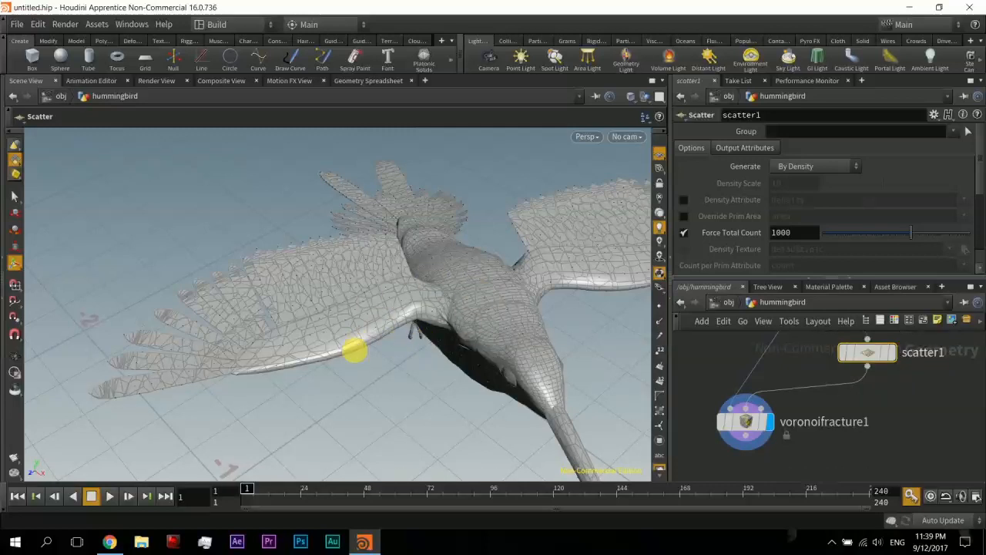
key("space")
left_click_drag(445, 340, 408, 370)
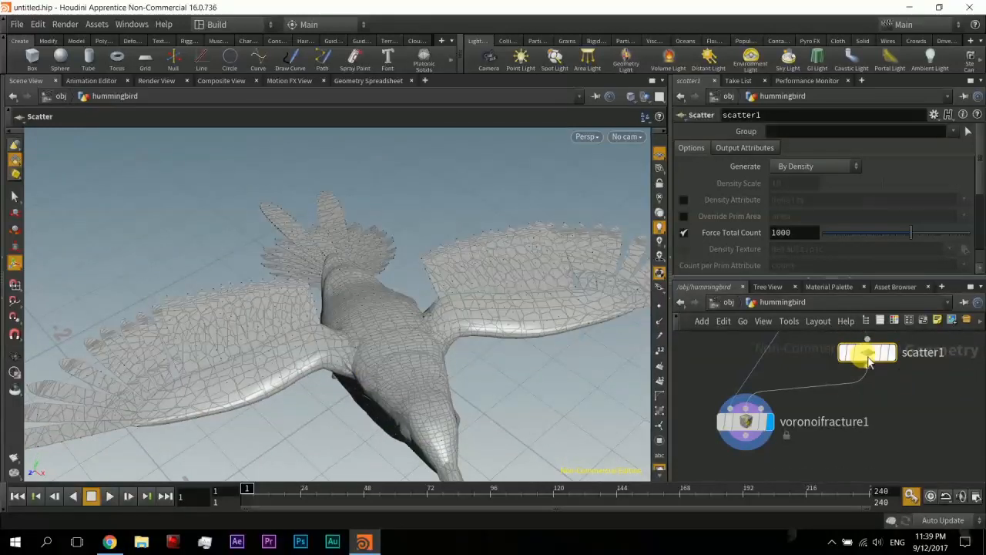
mouse_move(870, 355)
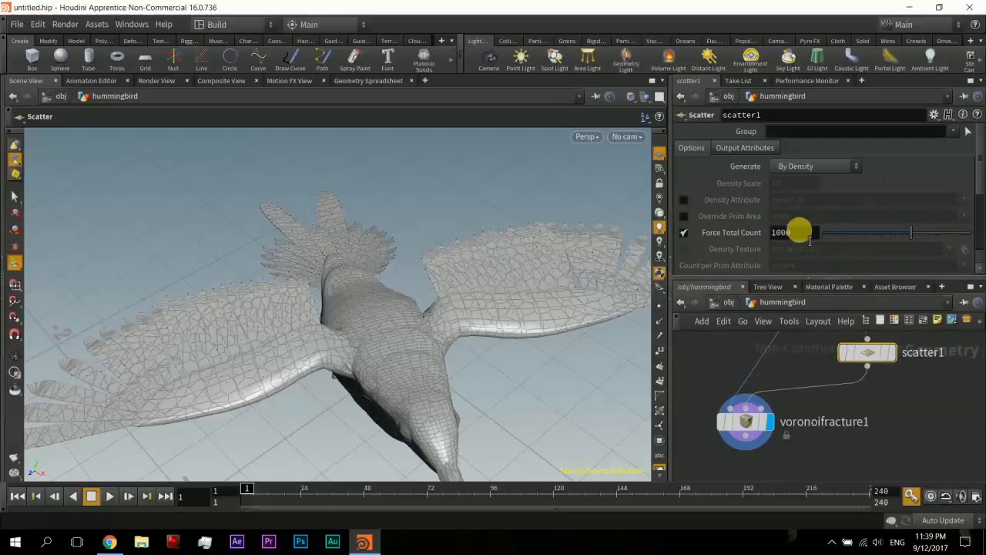
key("space")
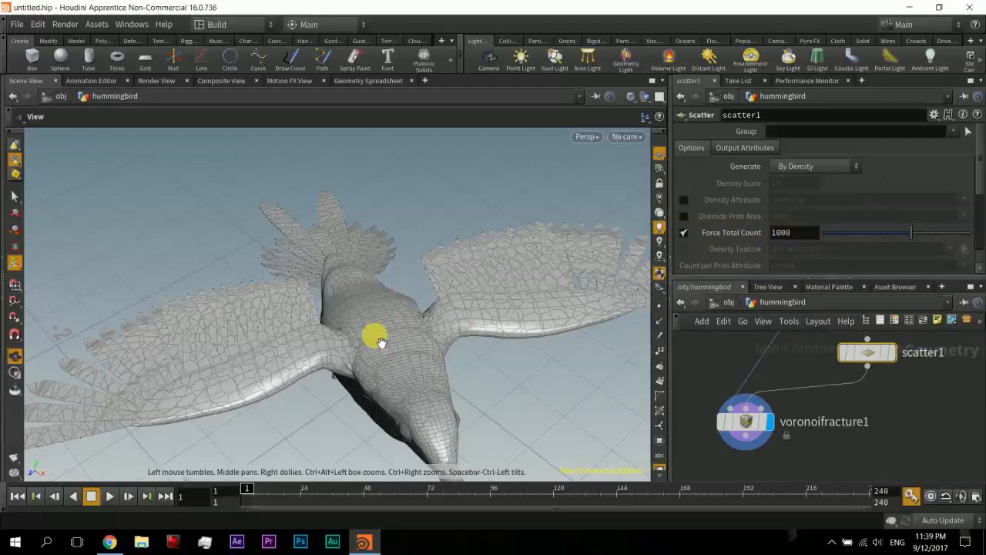
left_click_drag(380, 342, 352, 310)
key("space")
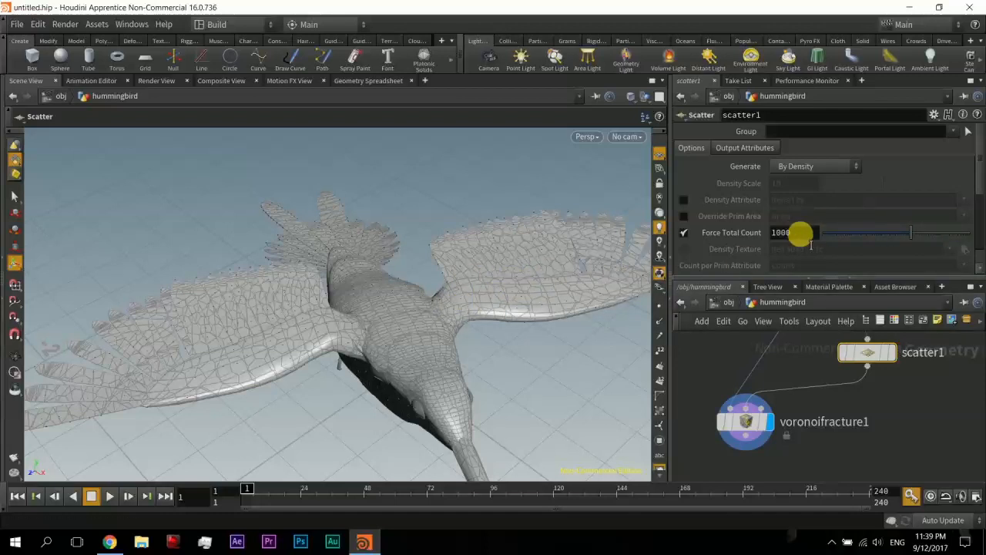
Step: Set the Scatter node's Force Total Count to 250
left_click_drag(801, 234, 736, 246)
type("250")
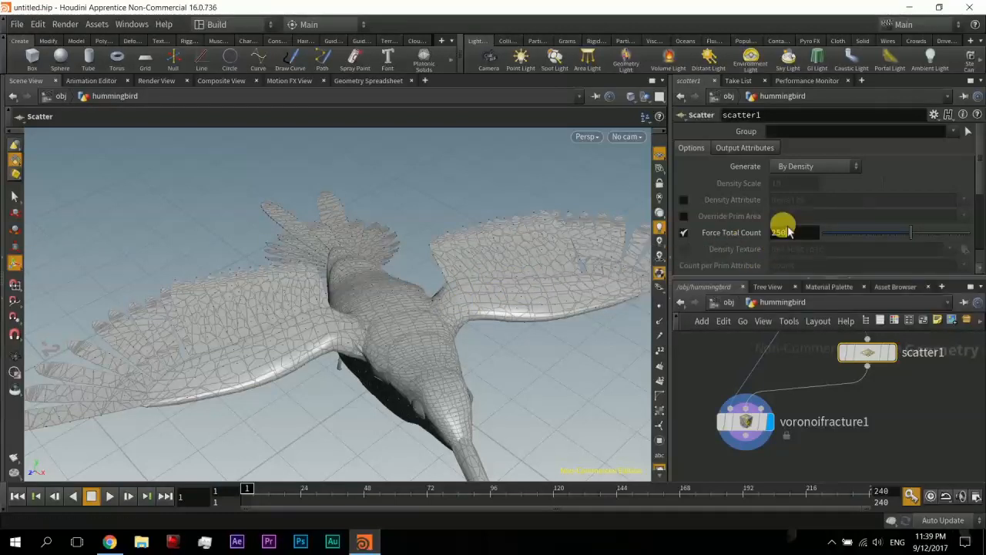
key("Return")
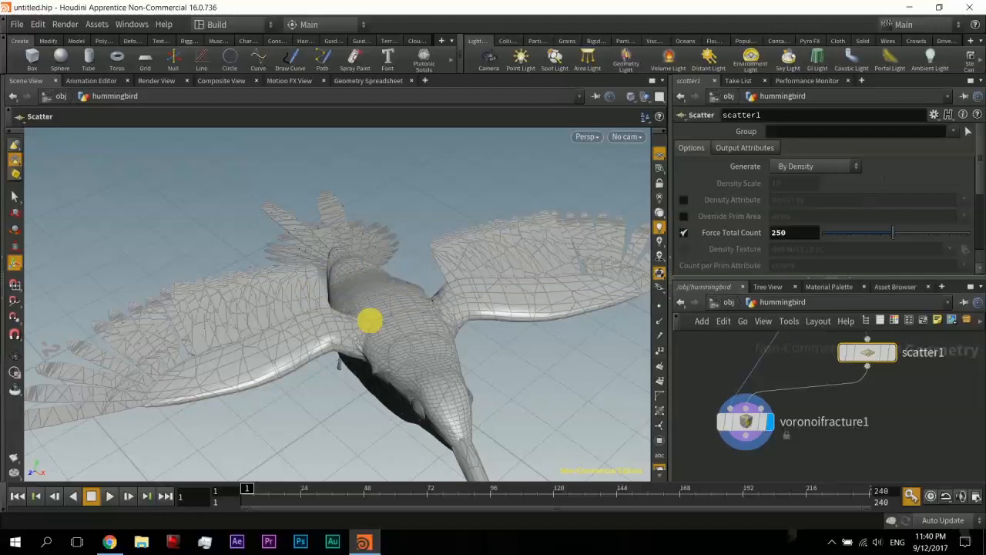
left_click_drag(370, 320, 429, 241)
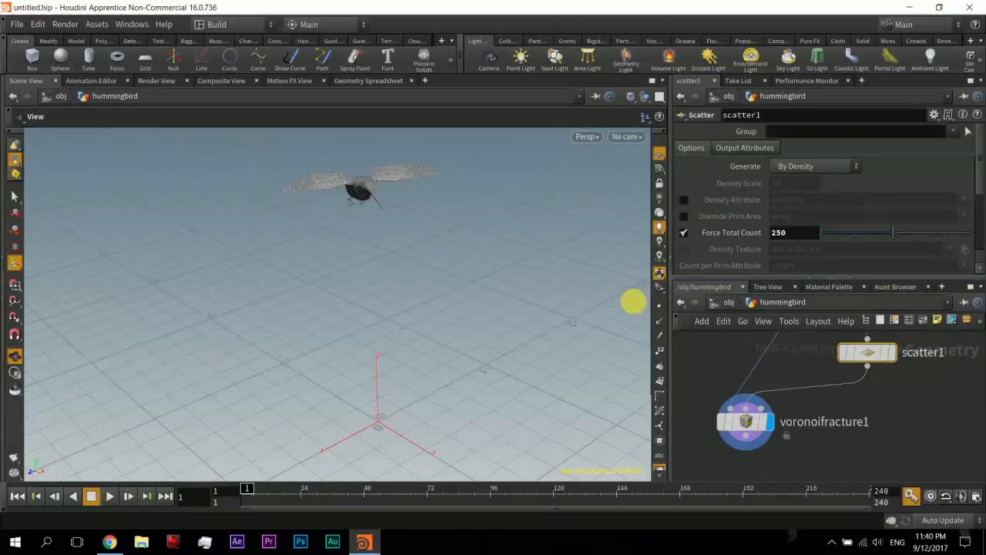
Step: Add a Rest Position node below the Voronoi Fracture, wire the fracture output into its first input, and display it
middle_click_drag(876, 431, 872, 352)
key("Tab")
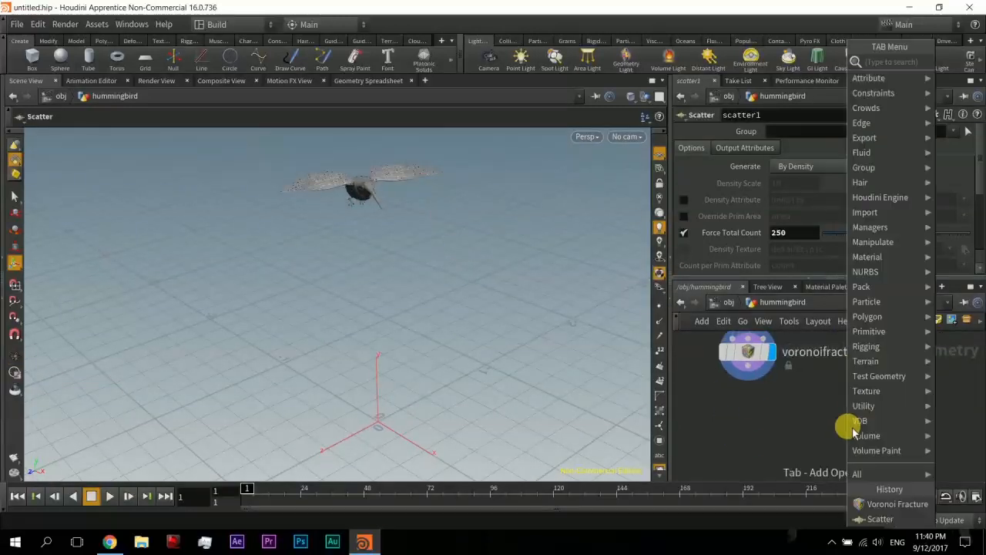
type("res")
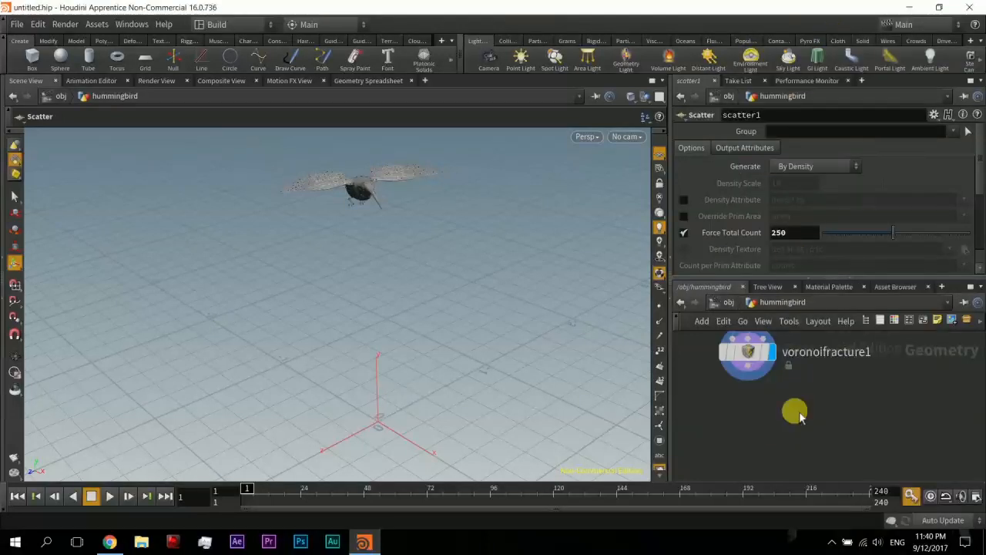
left_click(785, 76)
left_click(751, 426)
left_click_drag(748, 366, 779, 437)
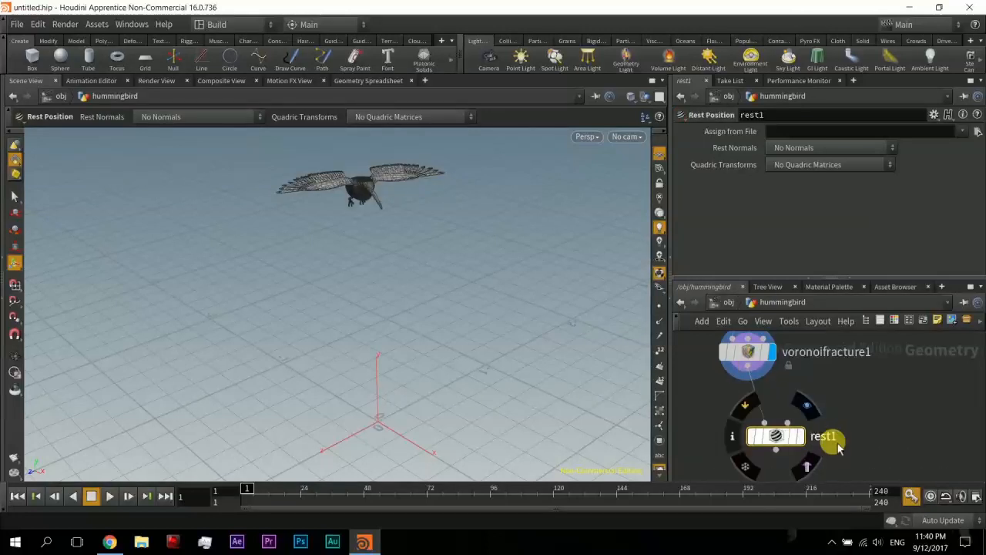
left_click(800, 436)
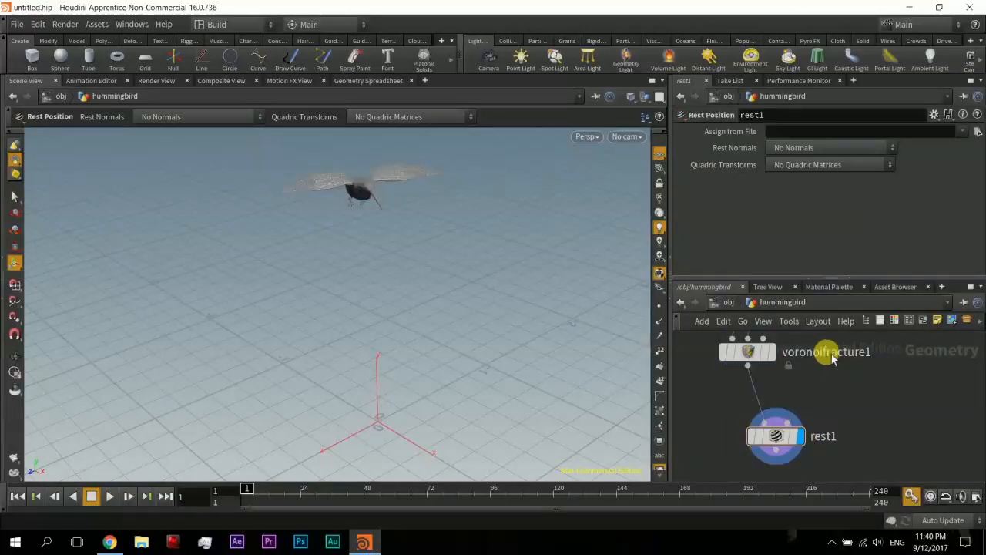
Step: Return to the object level and turn the hummingbird into an RBD fractured object of the RBD Packed Object type
left_click(729, 301)
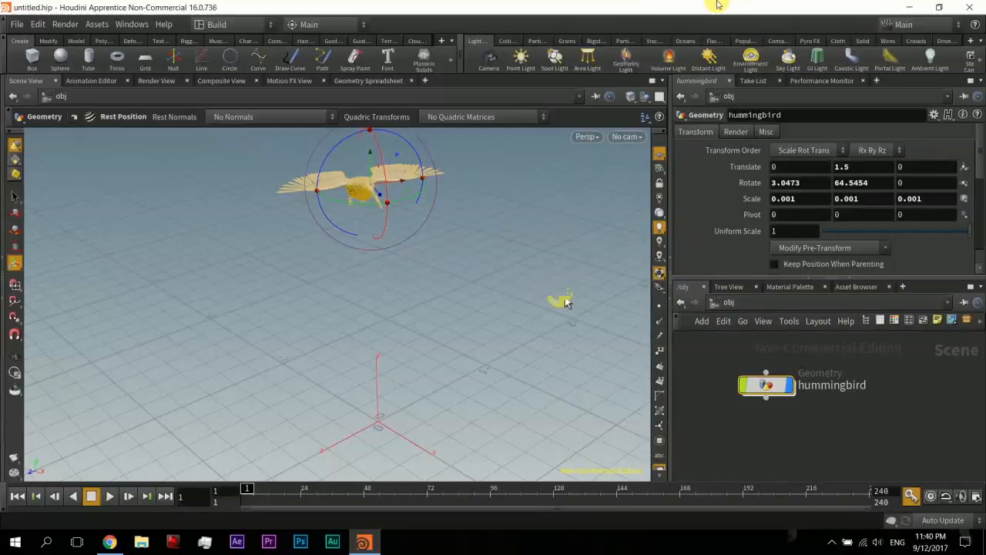
left_click(600, 42)
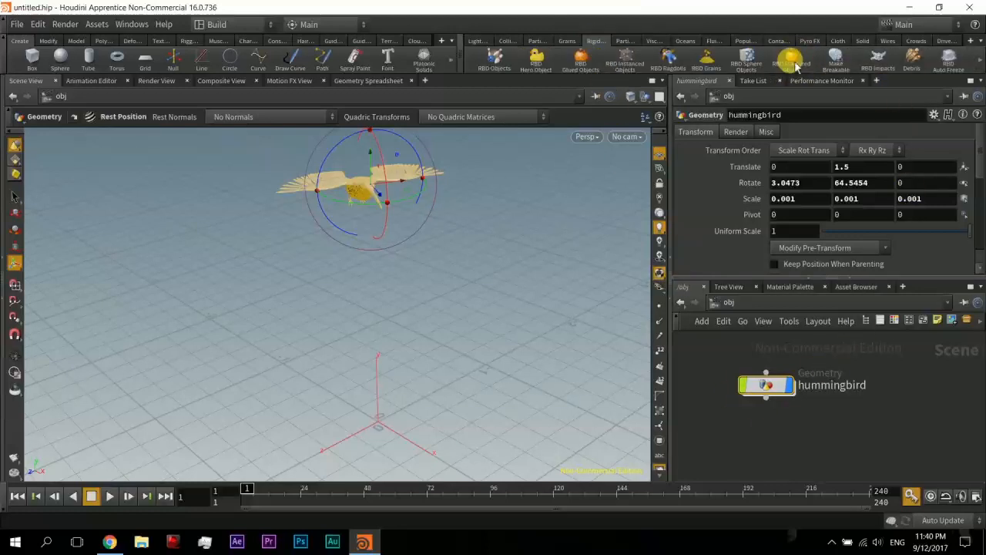
left_click(556, 232)
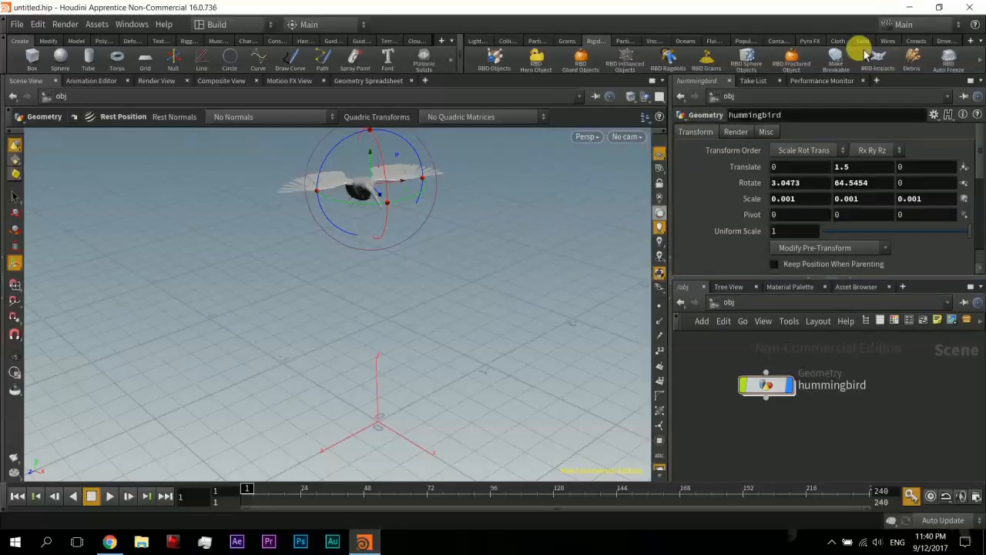
left_click(798, 58)
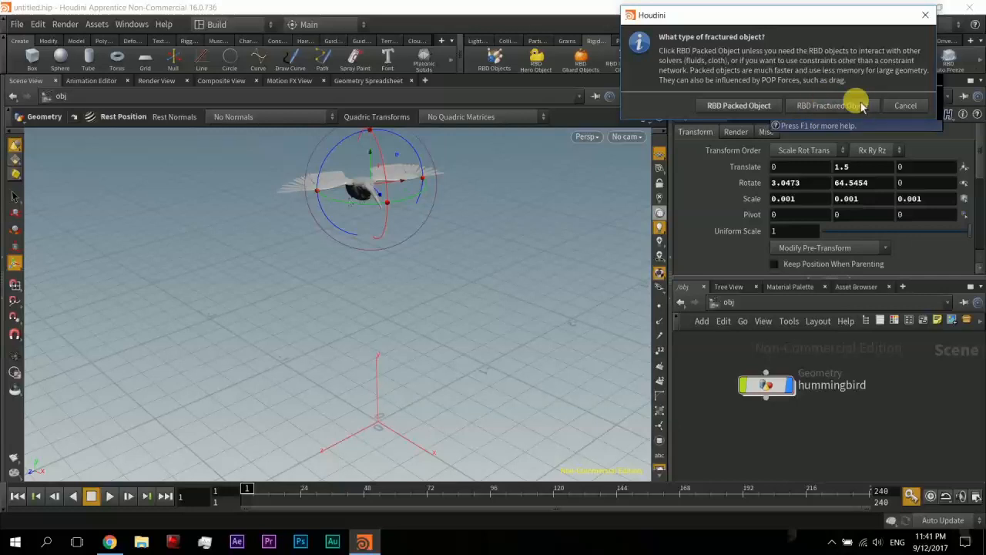
left_click(761, 106)
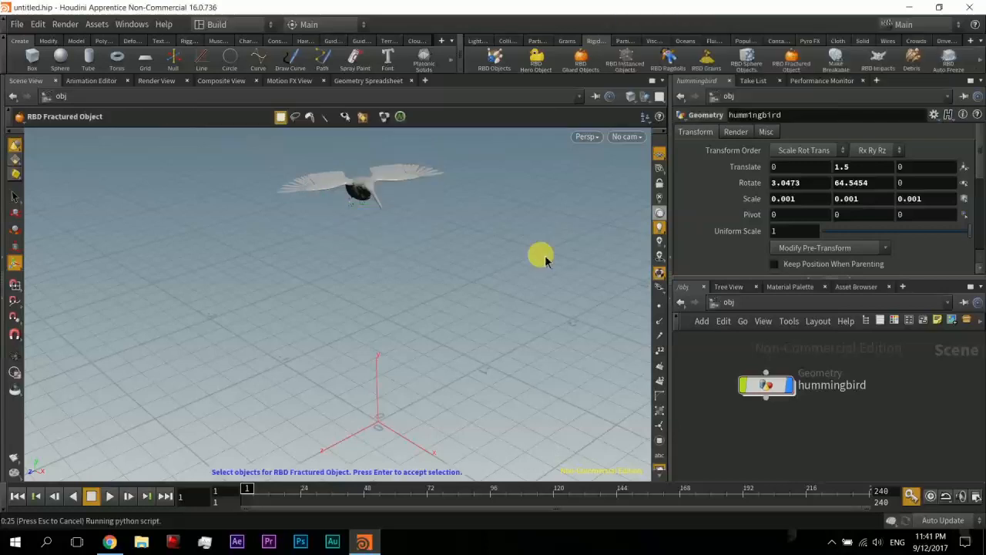
left_click(361, 187)
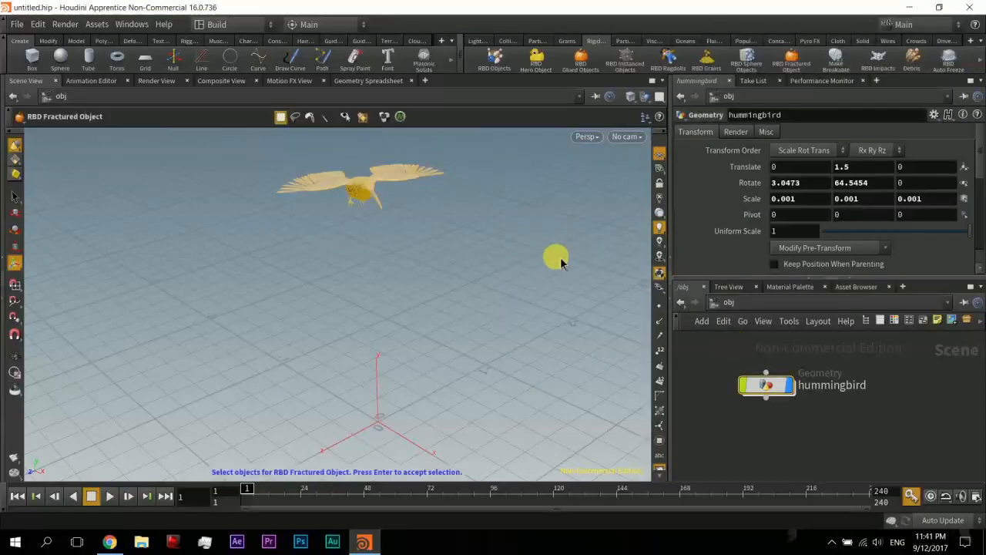
key("Return")
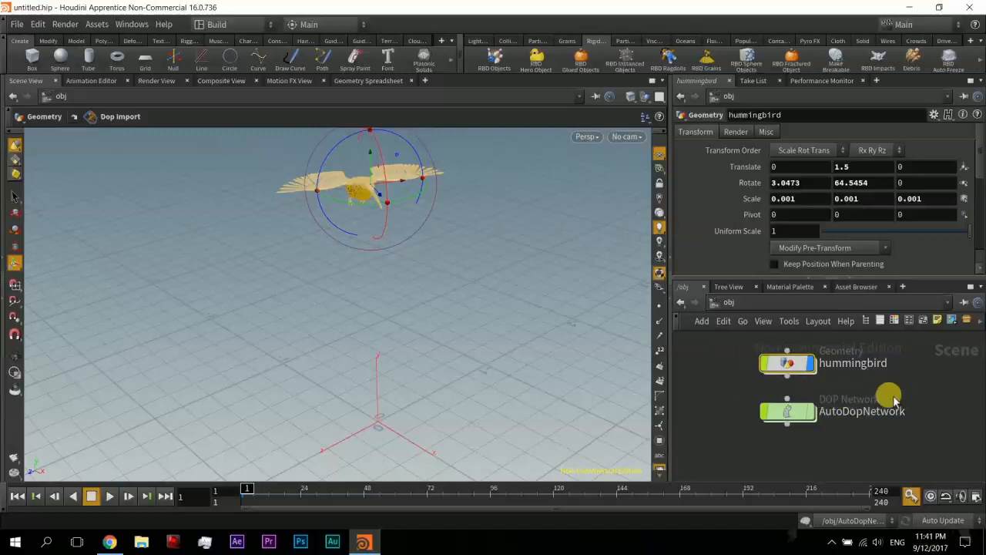
Step: Open AutoDopNetwork and examine the hummingbird RBD Packed Object's parameters and the node chain from it down to the output
double_click(797, 416)
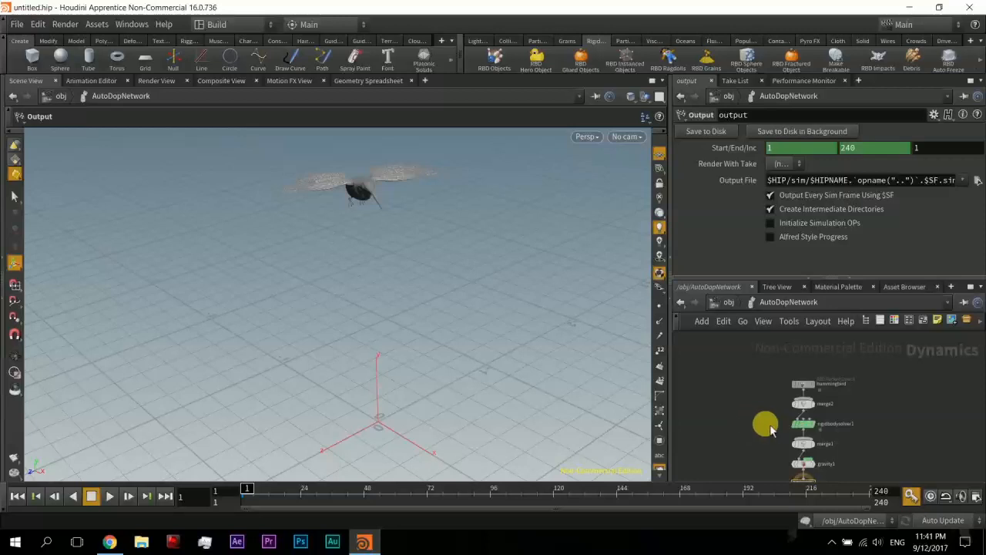
scroll(814, 413, "up", 5)
middle_click_drag(861, 416, 870, 486)
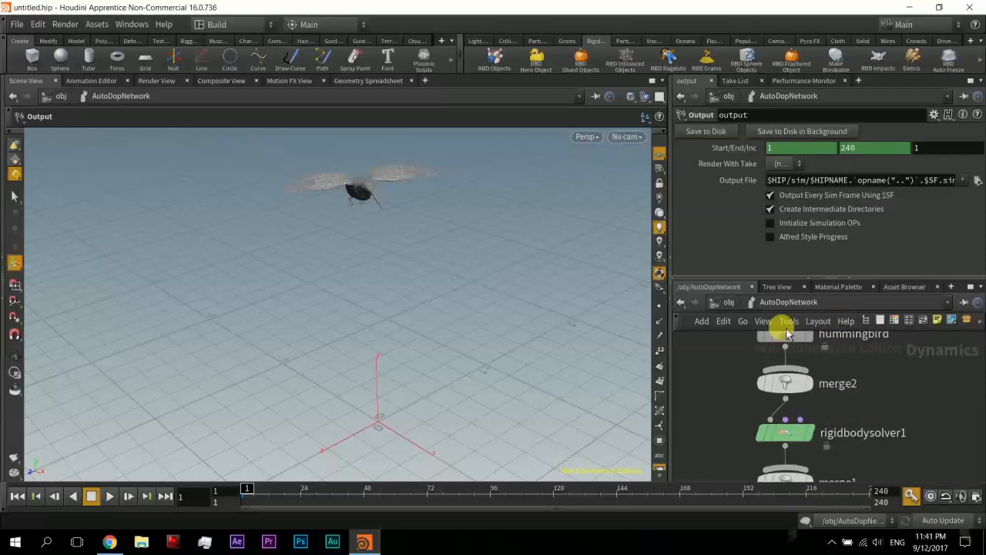
middle_click_drag(861, 387, 883, 304)
middle_click_drag(894, 417, 916, 517)
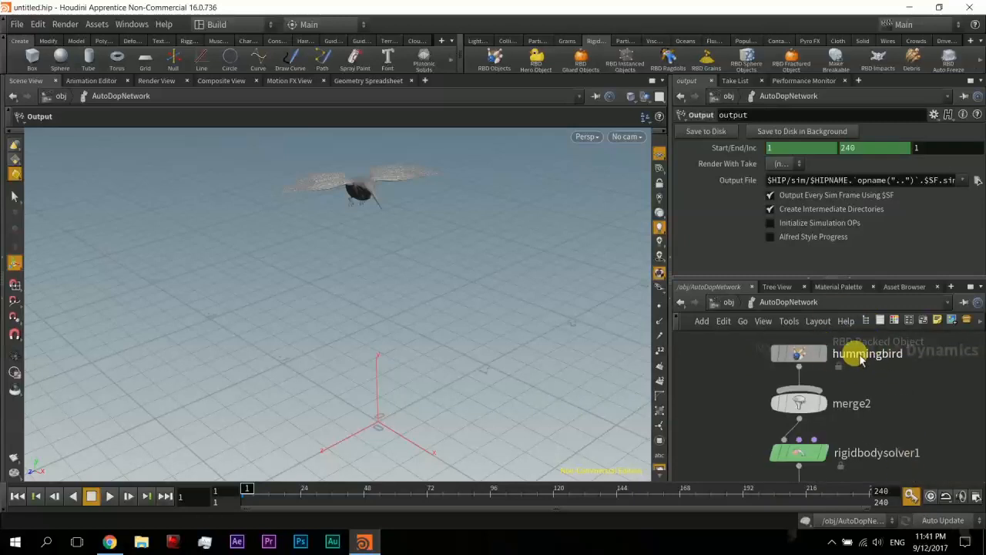
left_click(810, 354)
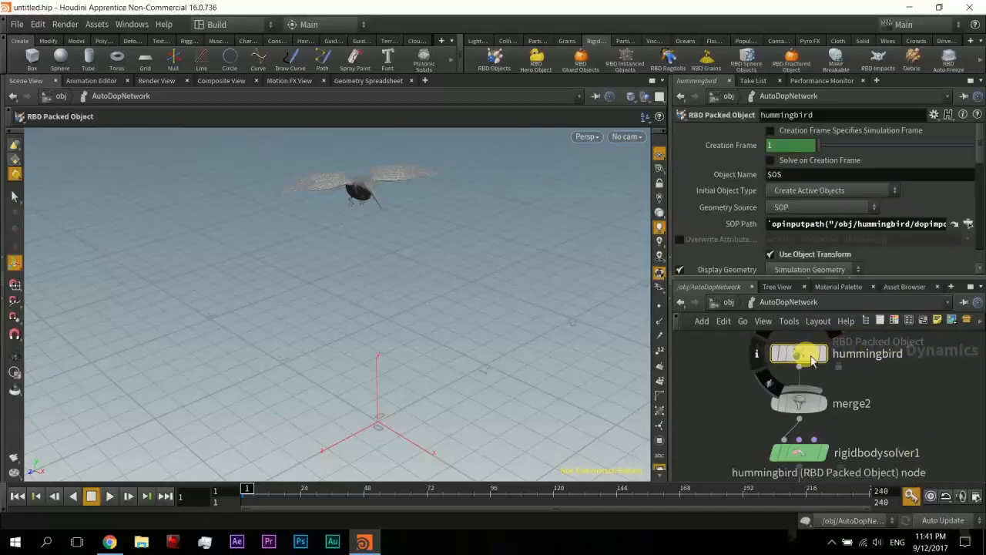
scroll(896, 392, "down", 4)
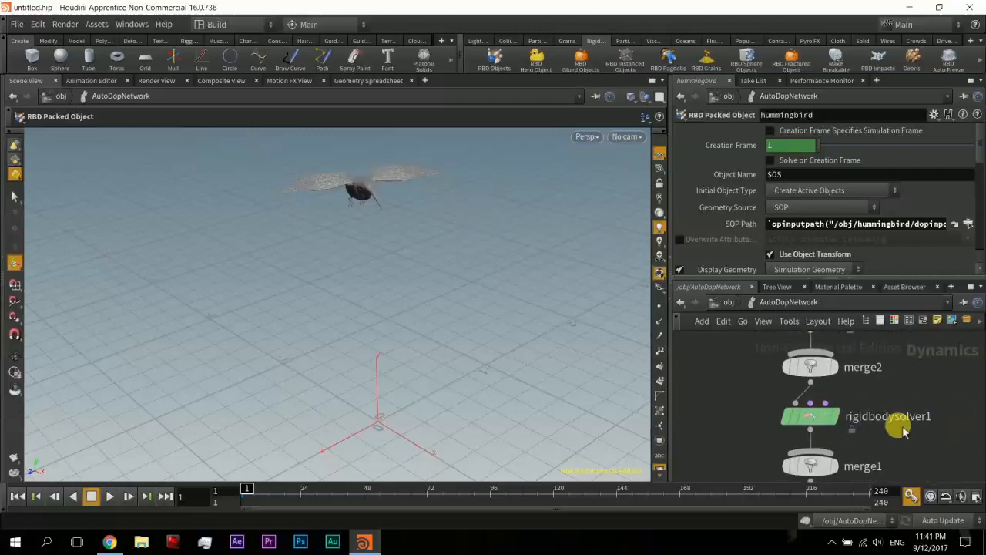
scroll(855, 393, "up", 2)
mouse_move(898, 447)
middle_mouse_down()
mouse_move(892, 385)
mouse_move(930, 423)
mouse_move(900, 433)
middle_mouse_up()
scroll(846, 422, "down", 3)
middle_click_drag(782, 443, 766, 427)
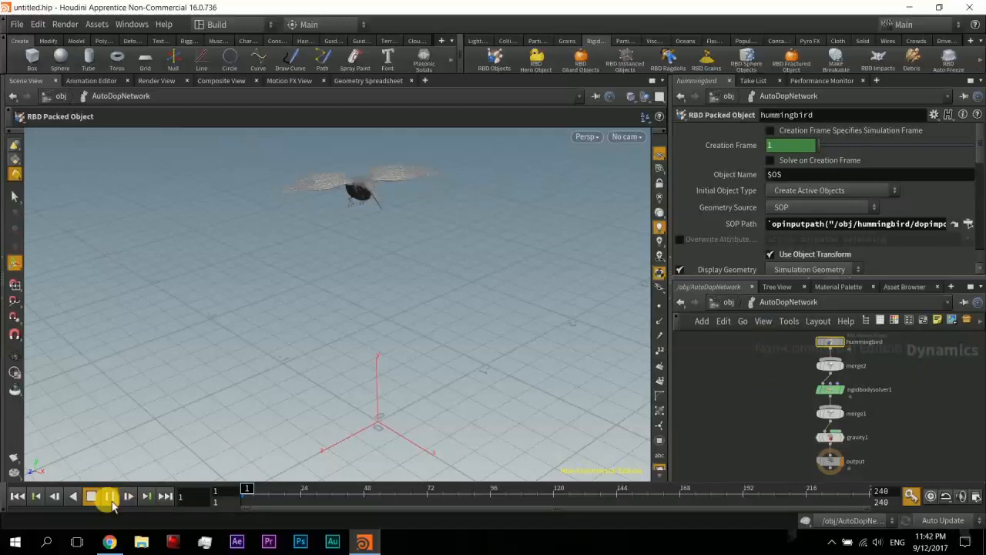
Step: Play the simulation to about frame 21 to check the bird's fall, and return to frame 1
left_click(112, 501)
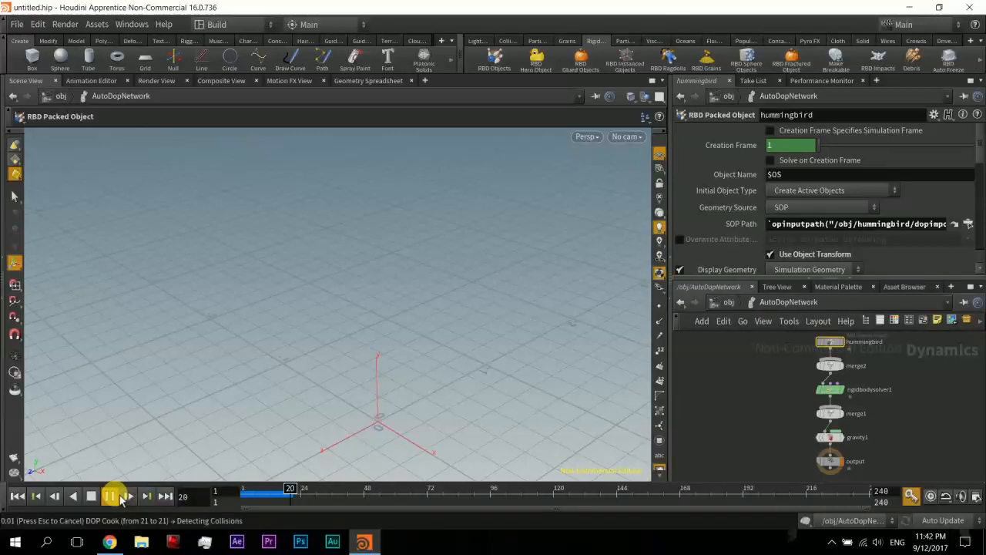
left_click(91, 495)
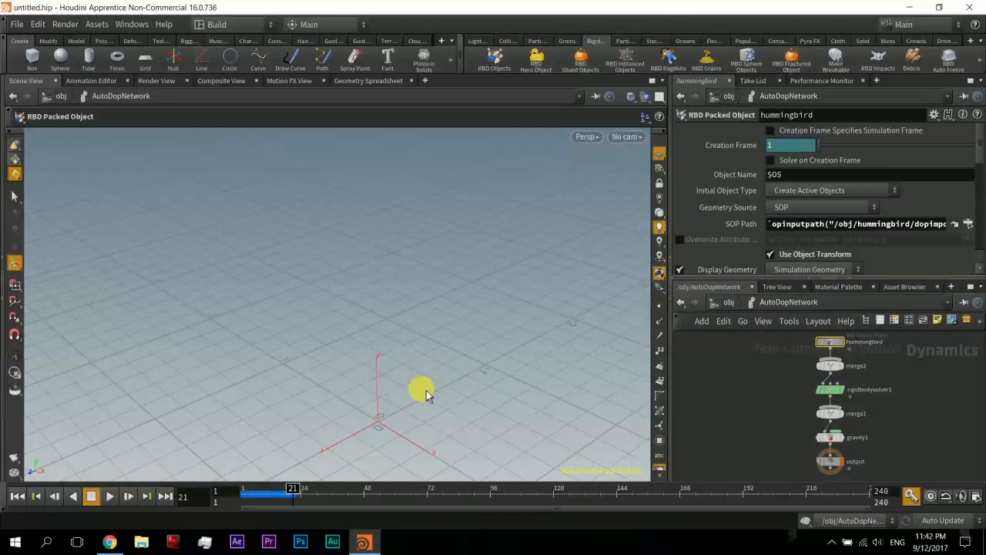
left_click_drag(426, 389, 276, 335)
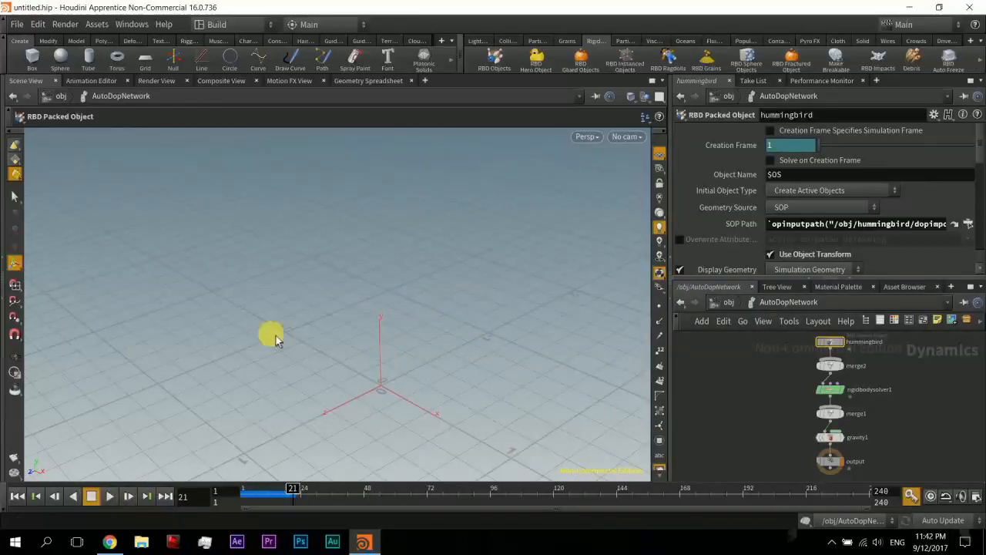
left_click(17, 495)
left_click_drag(458, 268, 454, 303)
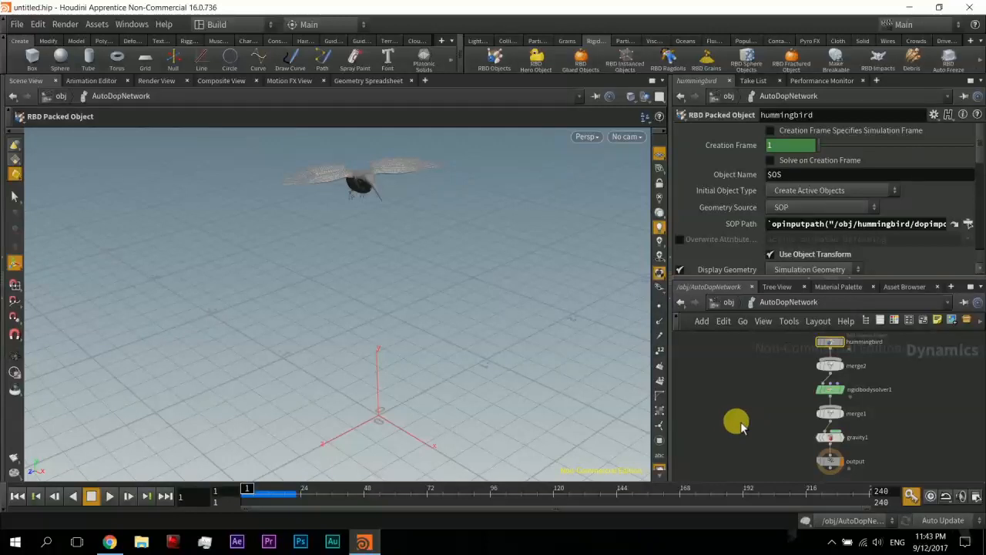
Step: Add a Ground Plane node beside the hummingbird's dynamics chain
key("Tab")
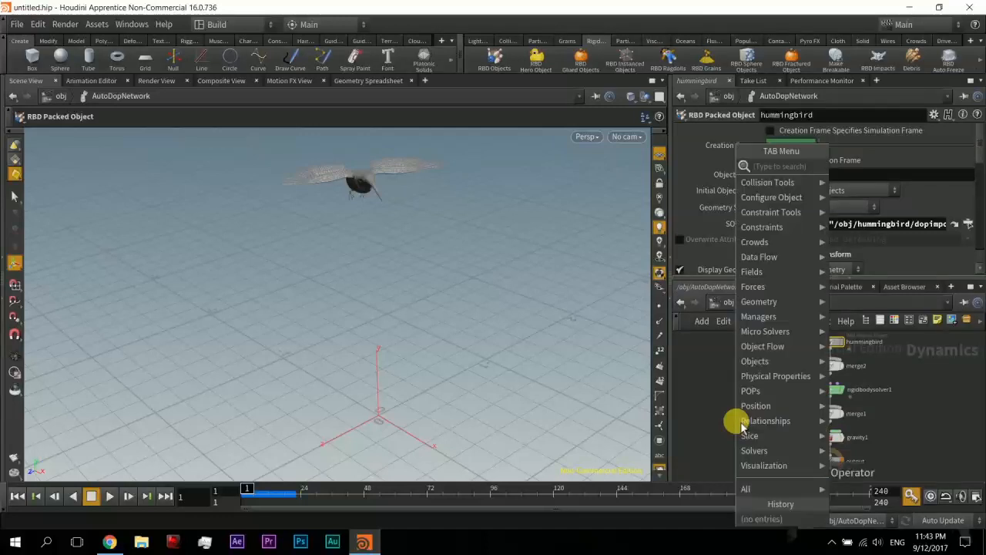
type("gro")
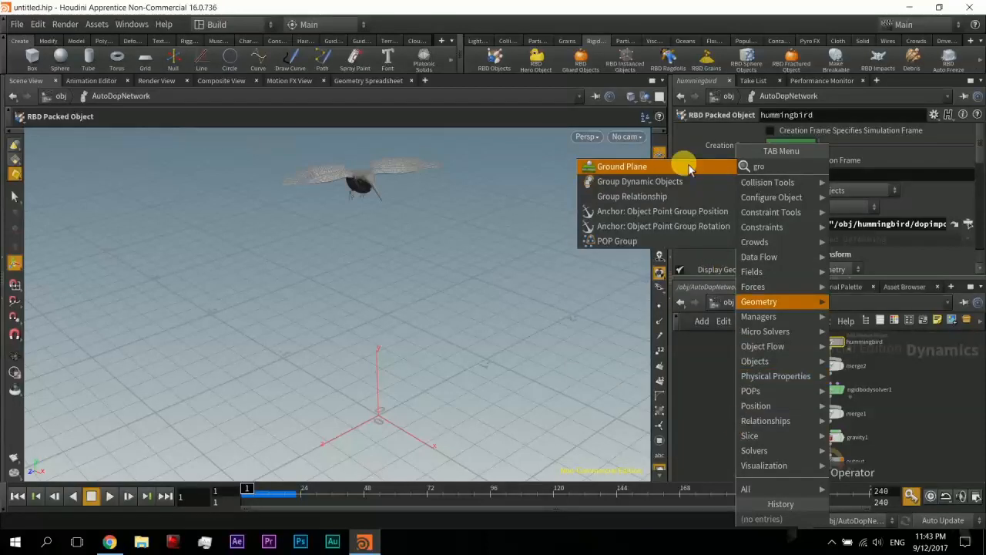
left_click(689, 168)
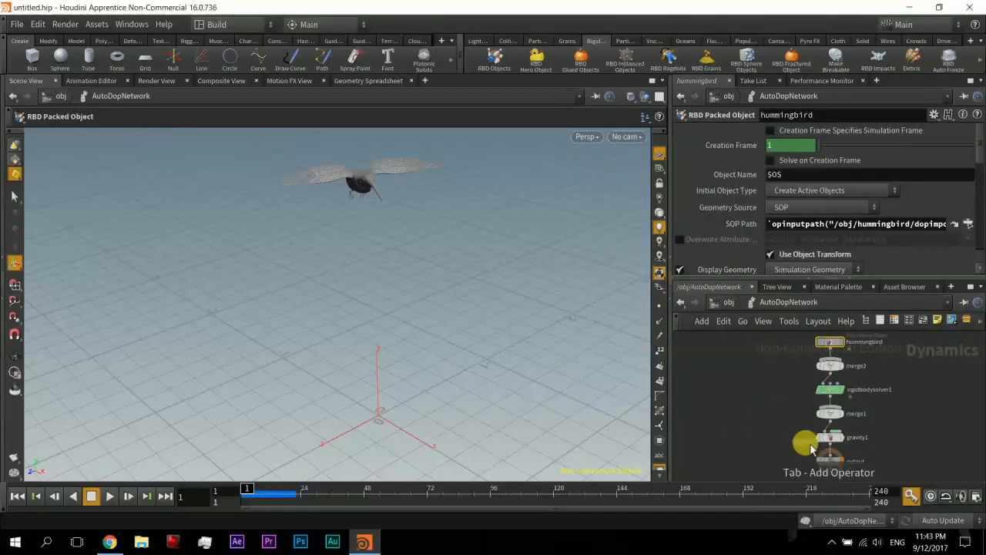
left_click(739, 427)
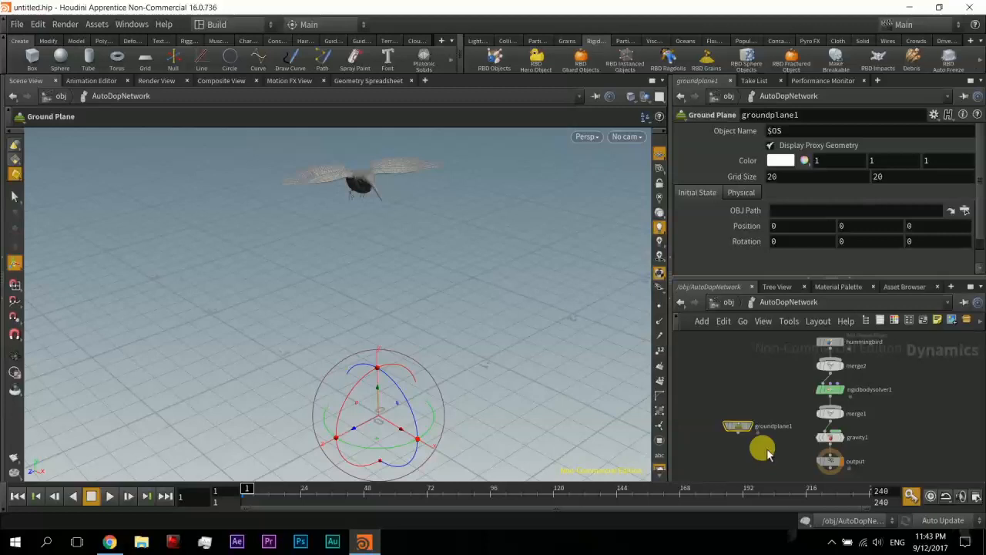
Step: Add a Static Solver below the Ground Plane and wire the Ground Plane's output into its first input
key("Tab")
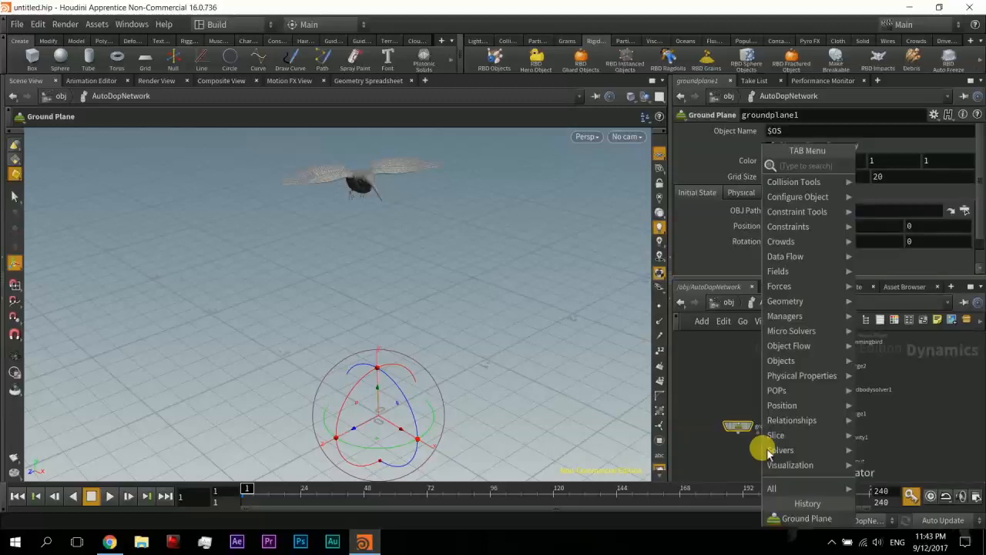
type("stati")
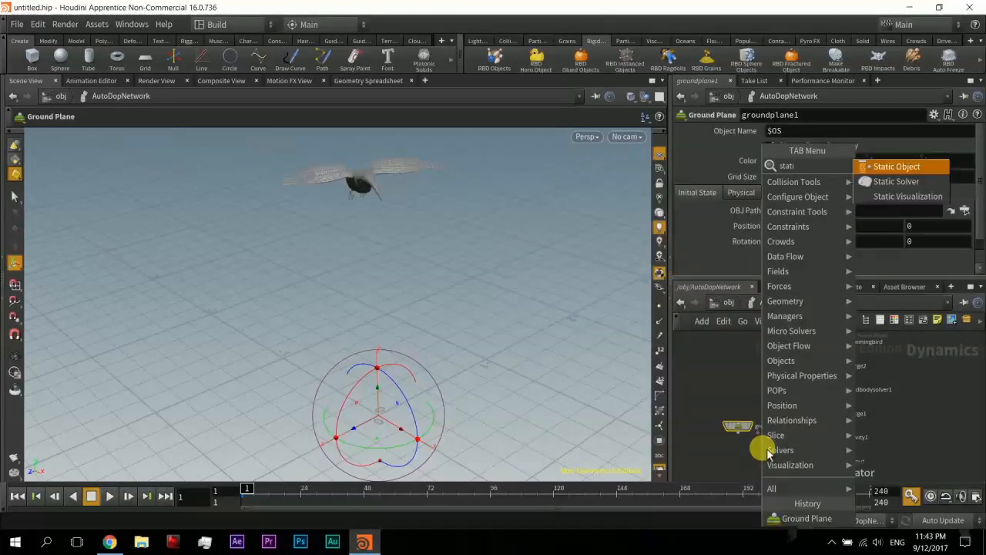
left_click(916, 184)
left_click(739, 452)
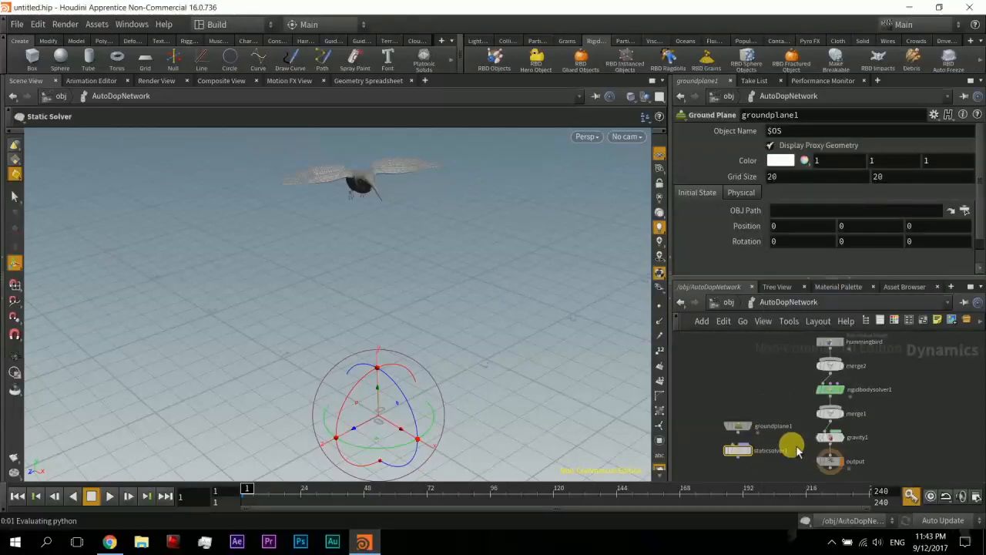
scroll(779, 410, "up", 5)
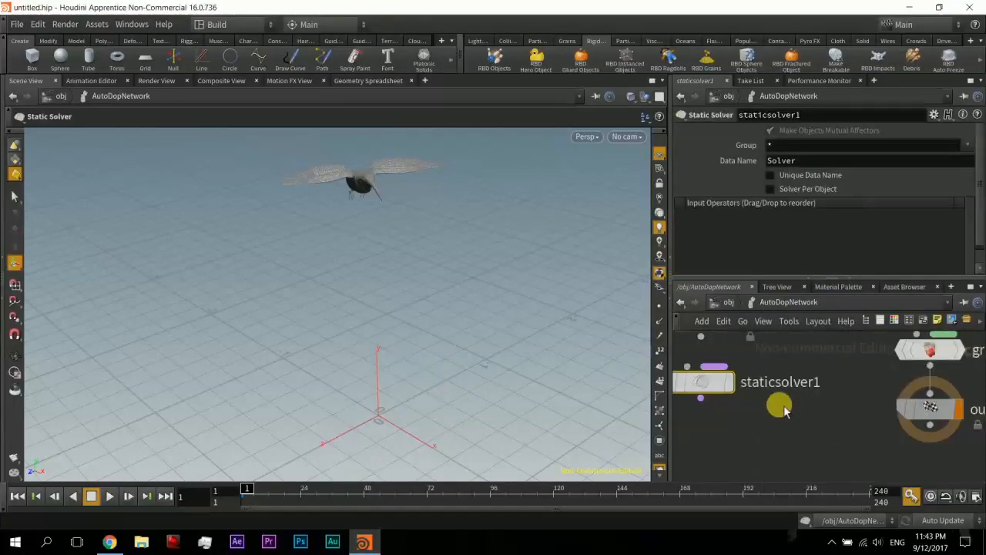
middle_click_drag(784, 408, 814, 464)
middle_click_drag(866, 429, 863, 414)
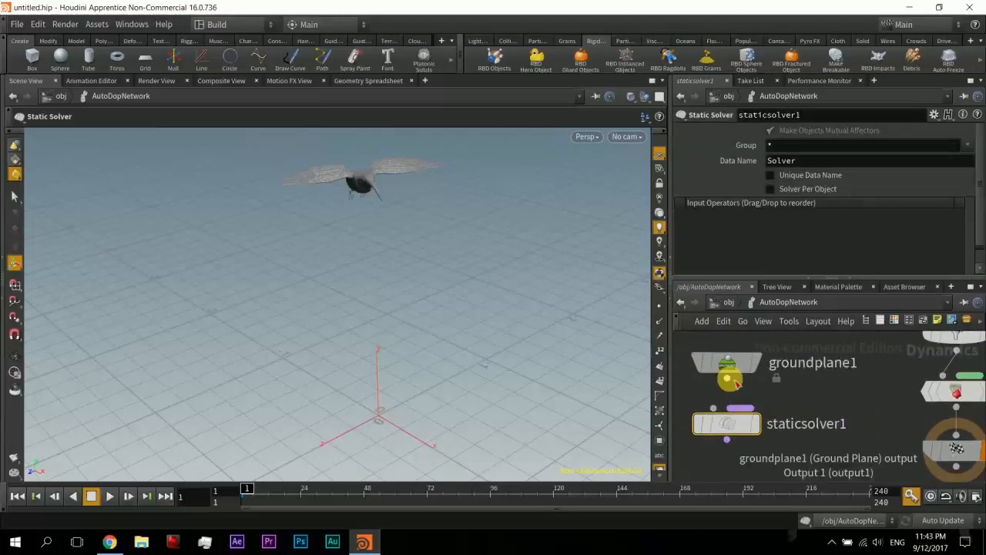
left_click_drag(734, 383, 716, 407)
scroll(825, 418, "down", 5)
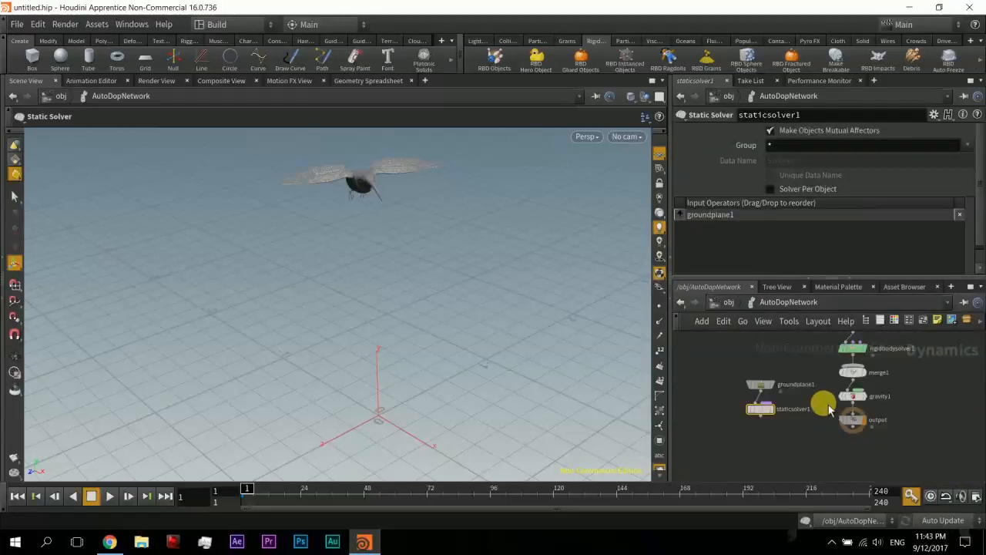
Step: Add a Merge node below the Static Solver and gravity nodes, and move the output node aside to make room for it
middle_click_drag(829, 408, 842, 444)
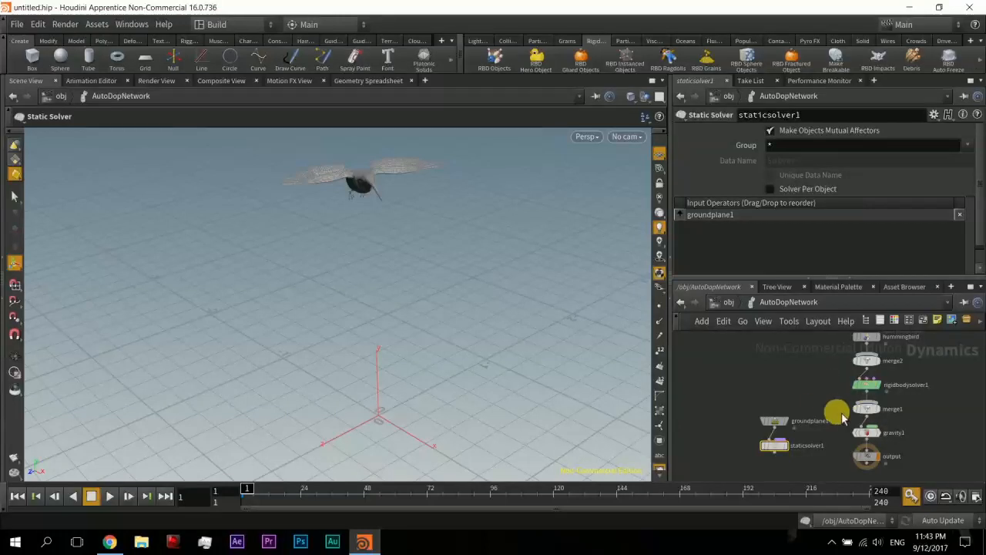
middle_click_drag(828, 399, 825, 383)
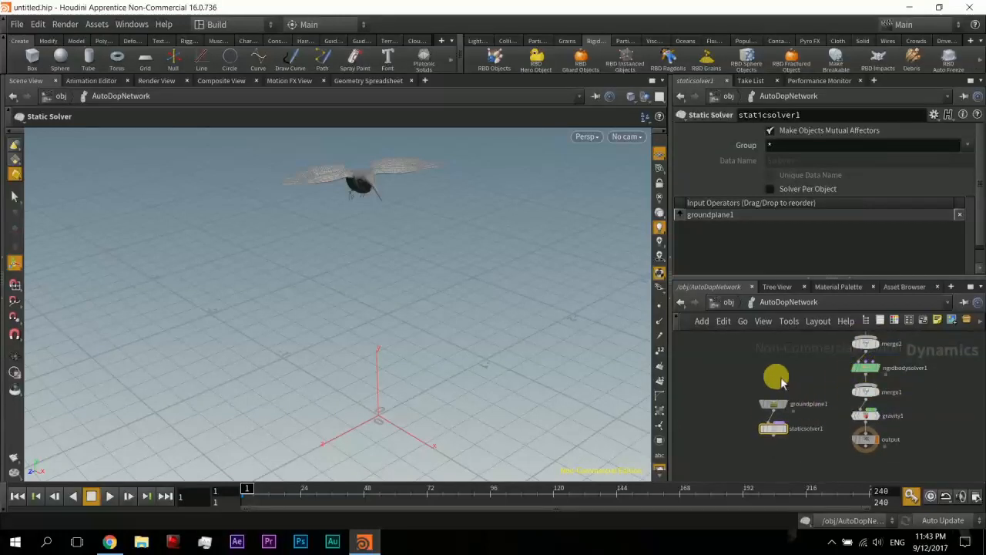
left_click_drag(738, 379, 820, 440)
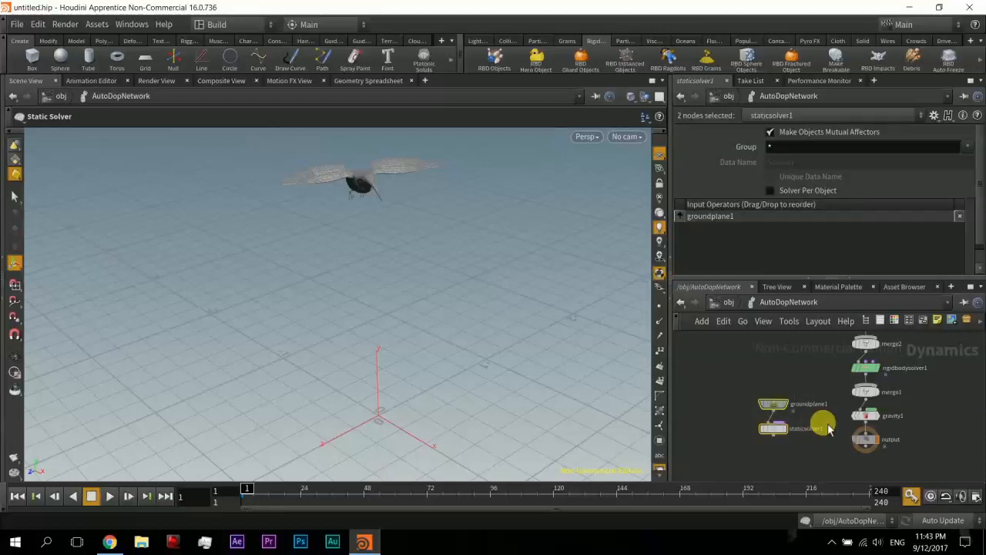
middle_click_drag(825, 451, 819, 429)
left_click(793, 403)
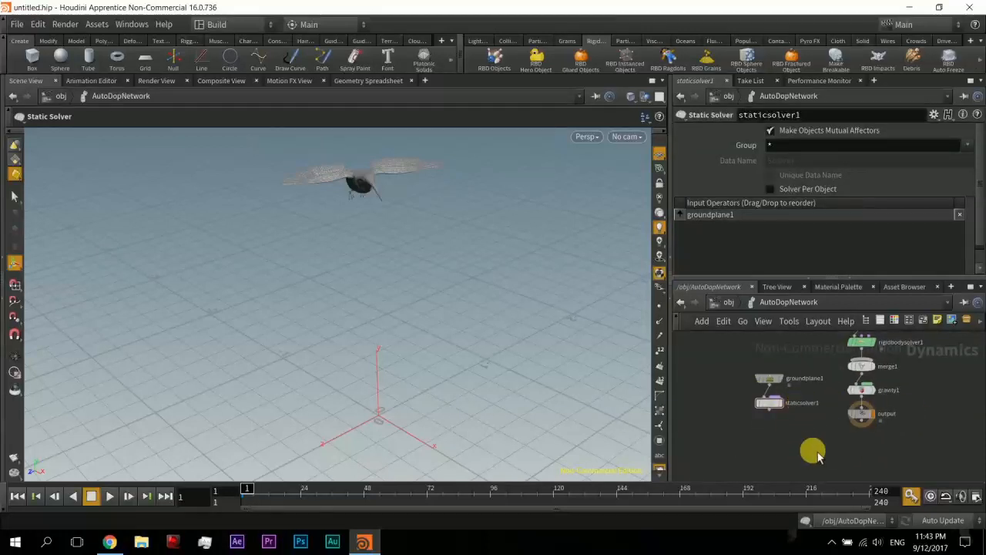
key("Tab")
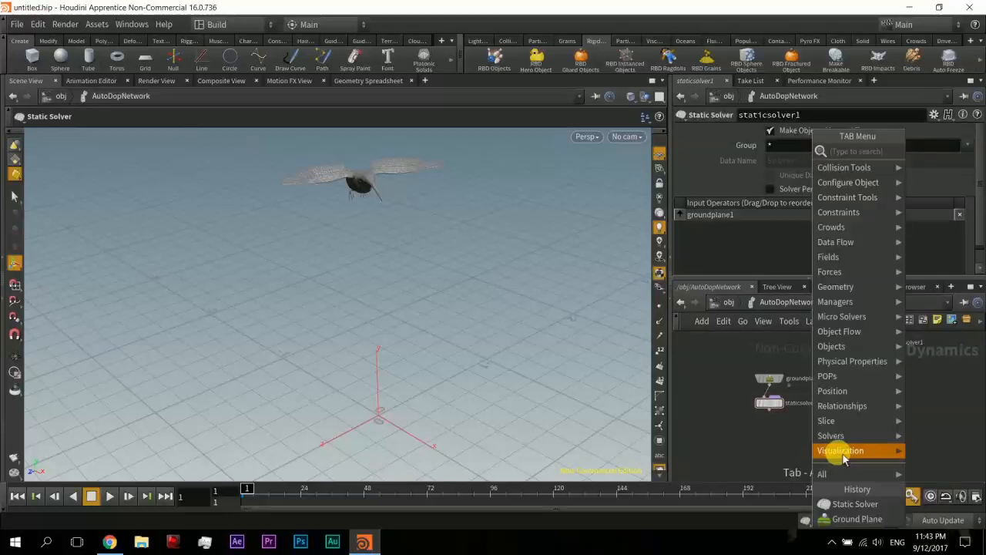
mouse_move(842, 453)
type("merge")
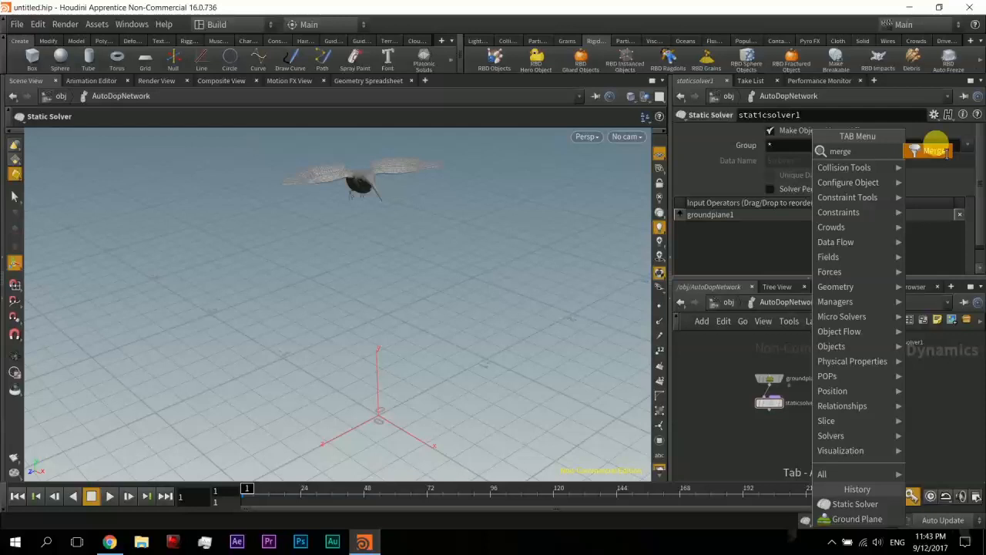
key("Return")
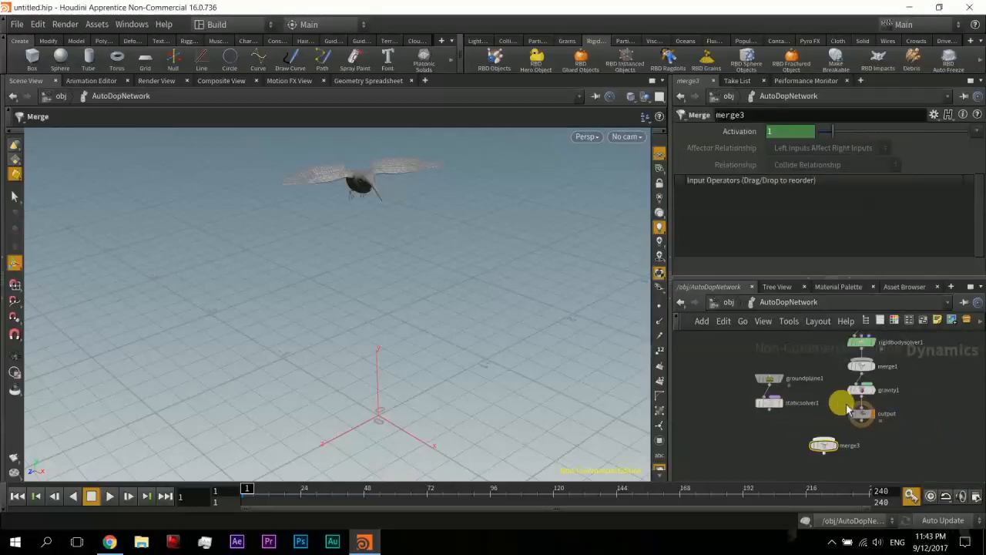
left_click_drag(862, 413, 922, 459)
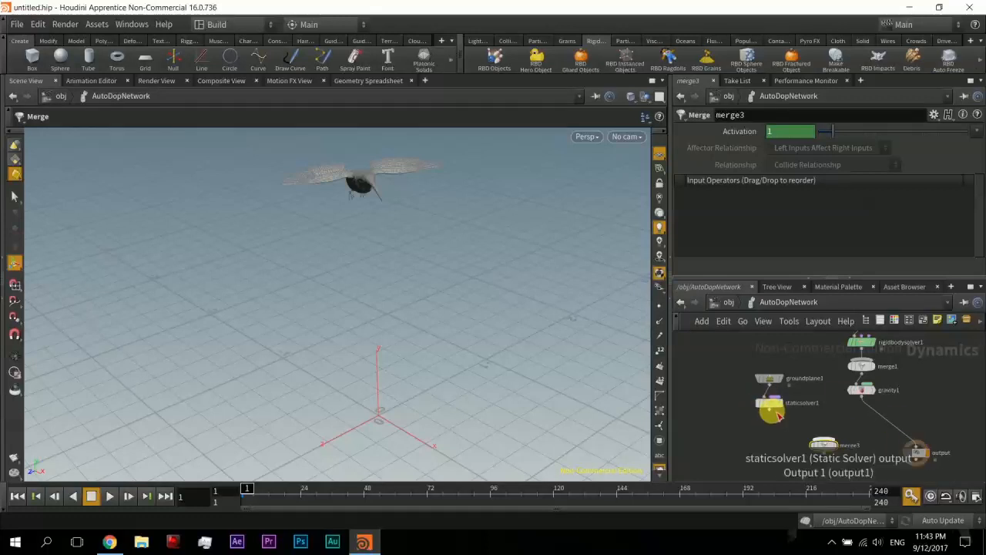
Step: Wire the Static Solver and gravity outputs into the new Merge, move the output node below it, and connect the Merge to the output
left_click_drag(778, 414, 824, 439)
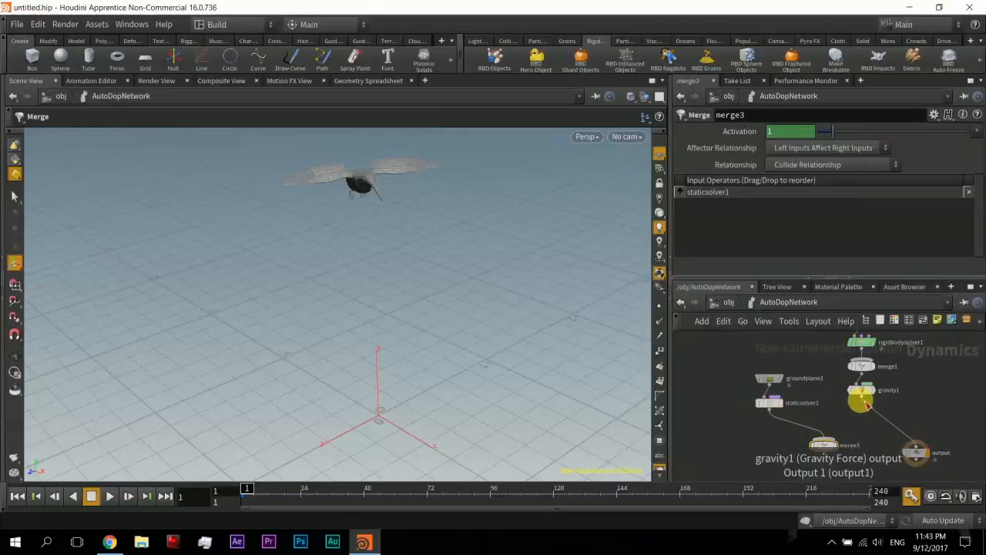
left_click_drag(870, 402, 823, 440)
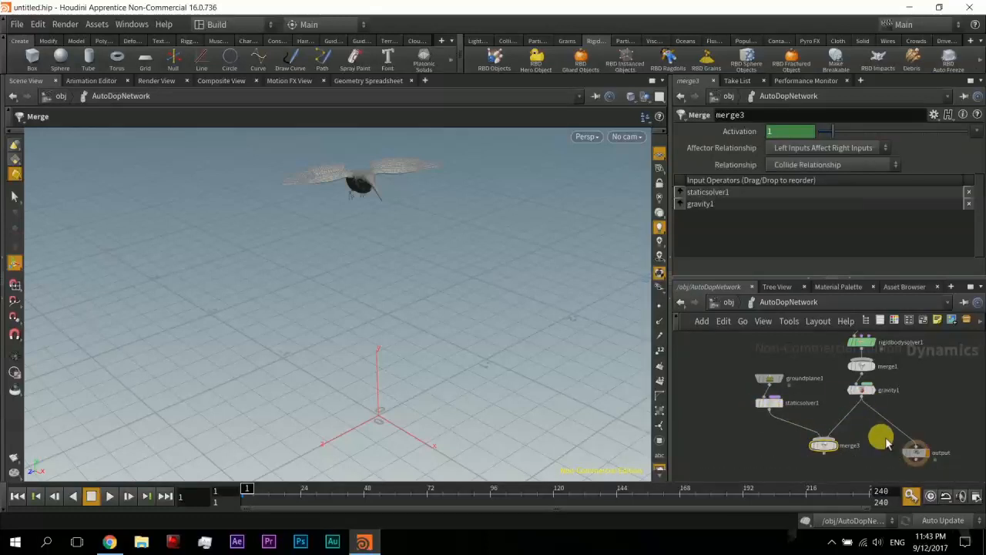
middle_click_drag(881, 440, 878, 401)
left_click_drag(917, 419, 862, 451)
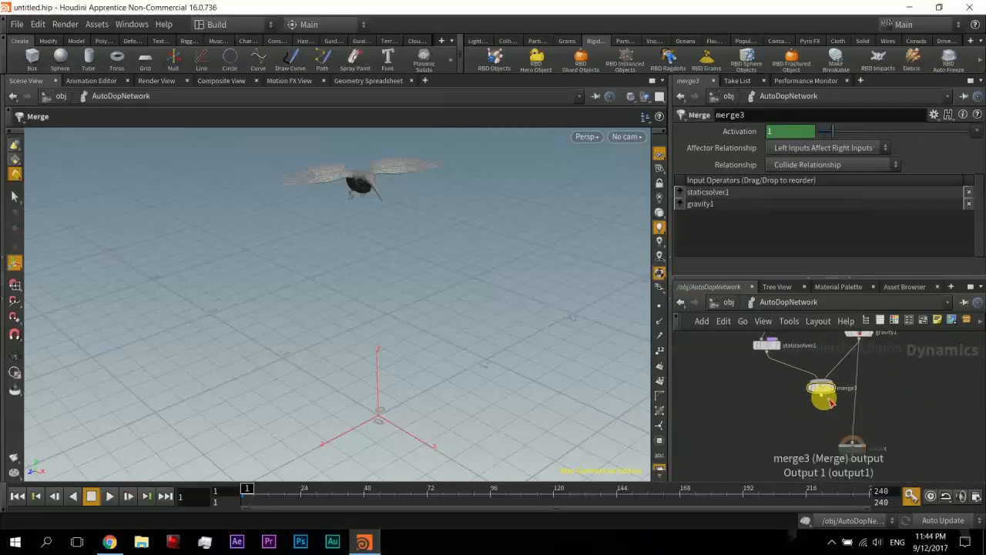
left_click_drag(830, 402, 895, 439)
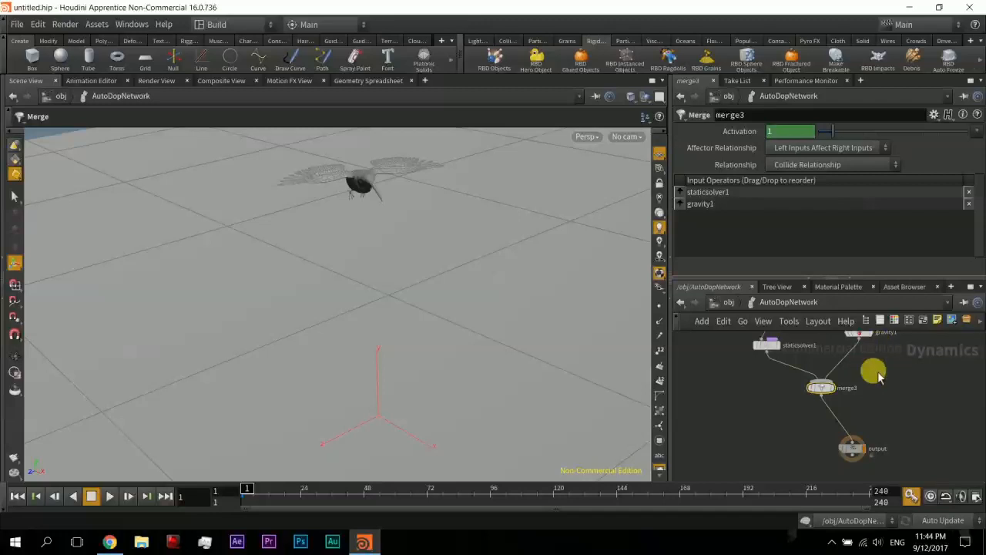
key("Escape")
left_click_drag(406, 304, 420, 253)
Step: Select the Ground Plane node, turn its Display Proxy Geometry off to compare the view, and turn it back on
middle_click_drag(783, 382, 773, 451)
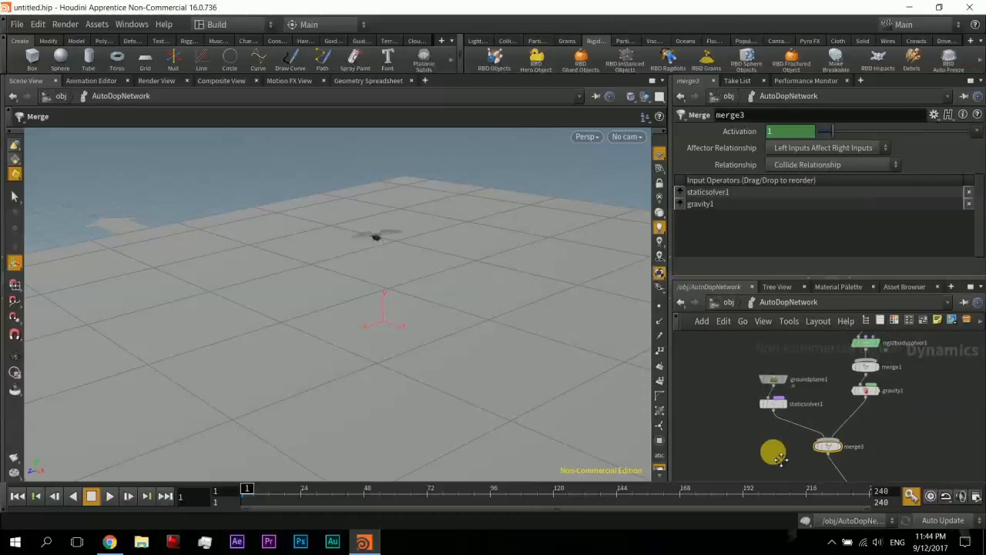
left_click(773, 377)
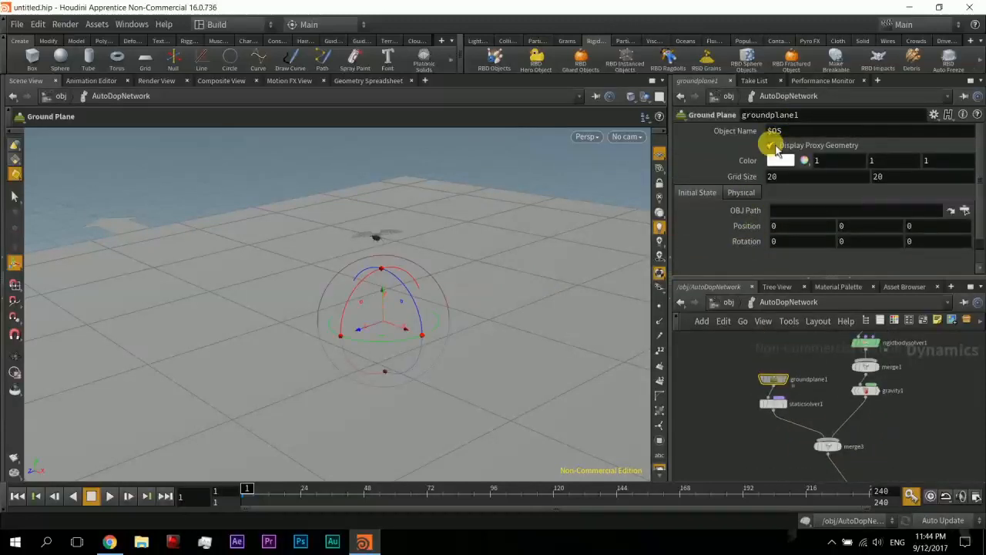
left_click(772, 145)
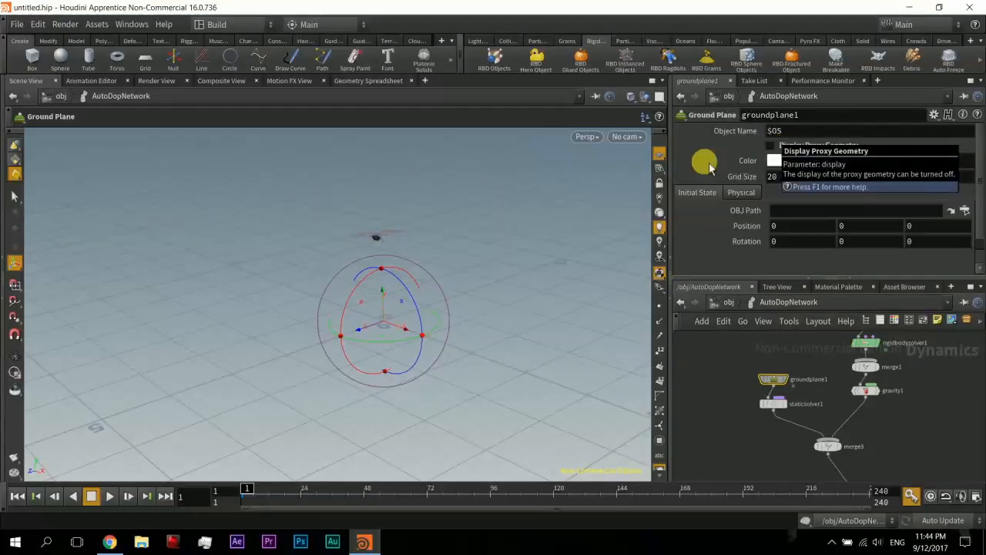
scroll(467, 311, "up", 3, "alt")
middle_click_drag(479, 310, 422, 329, "alt")
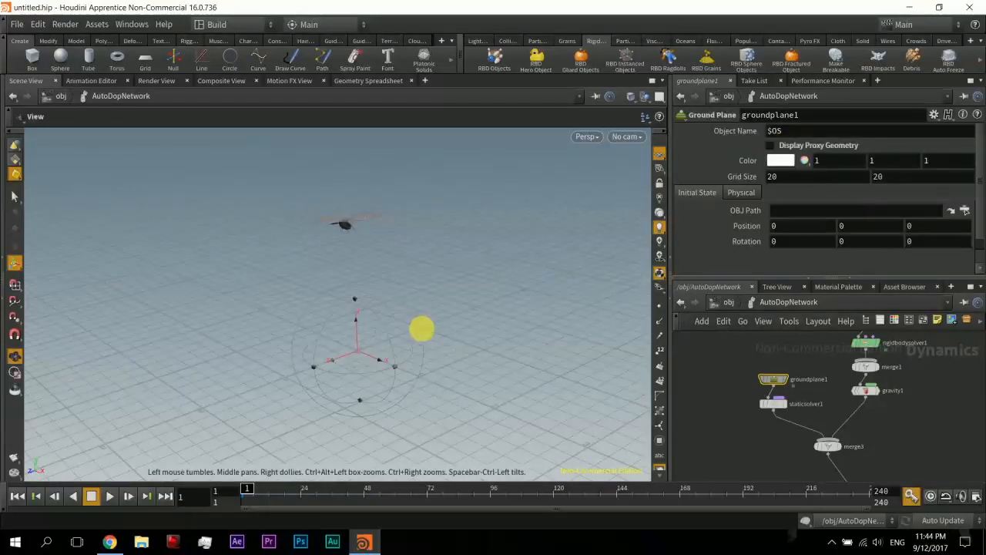
middle_click_drag(434, 288, 436, 316)
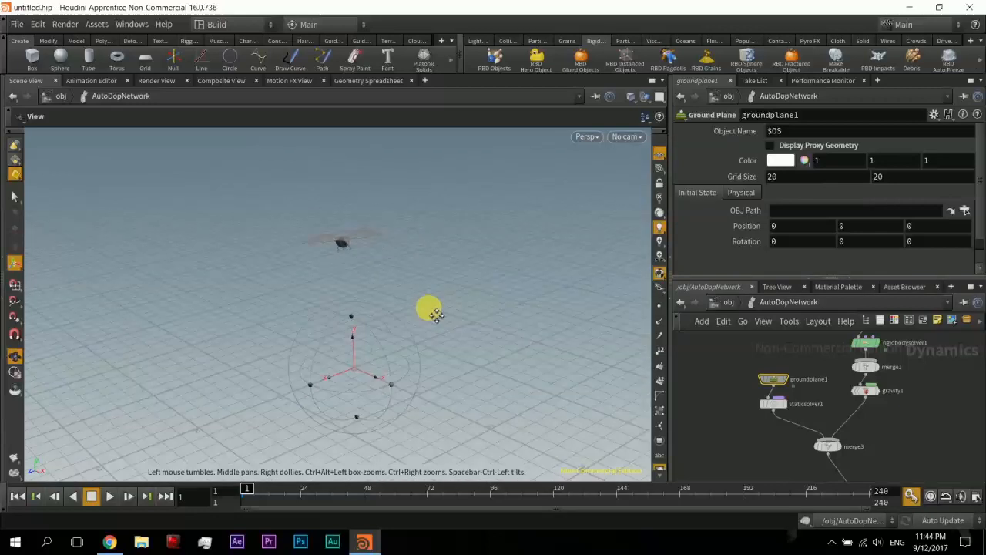
left_click(771, 146)
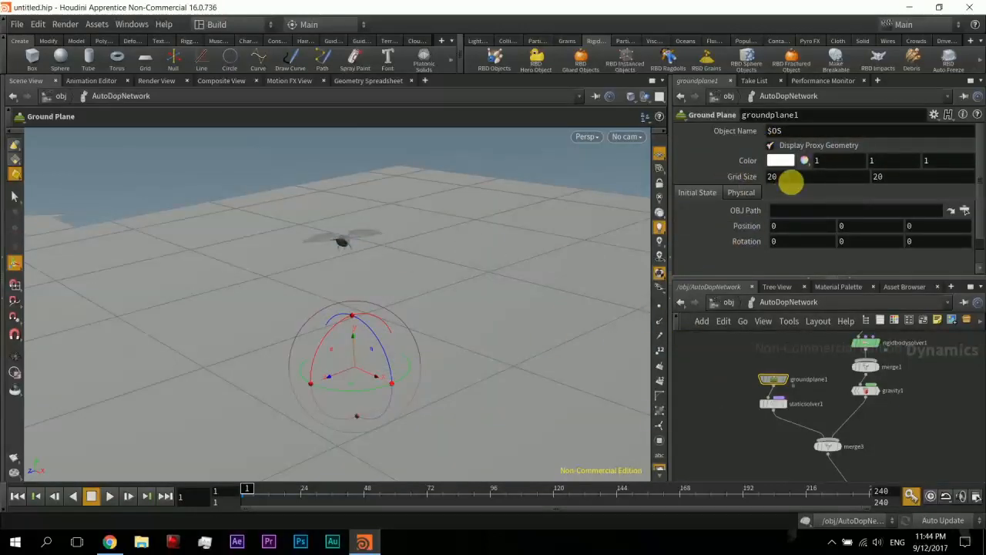
Step: Set the Ground Plane's Grid Size to 10 by 10
left_click_drag(793, 178, 741, 178)
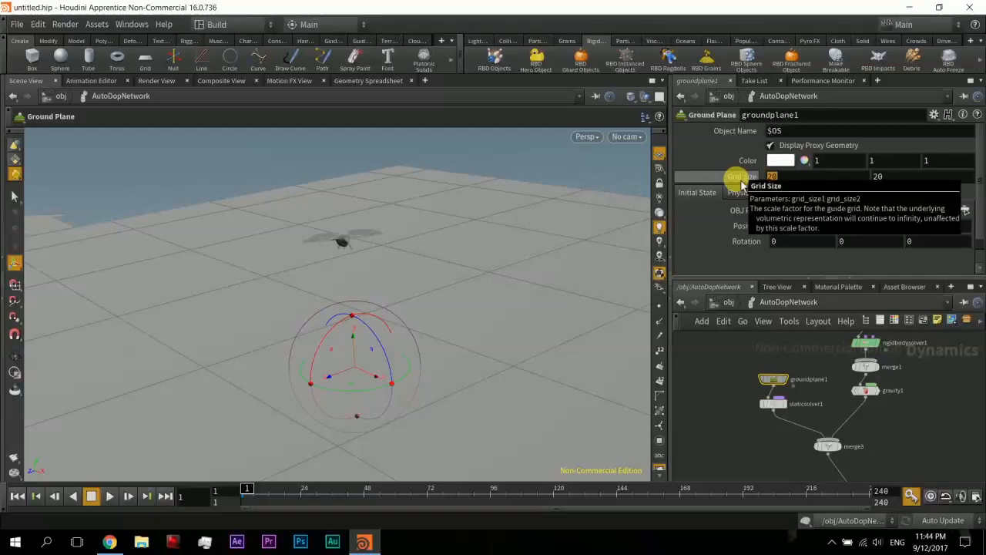
type("1")
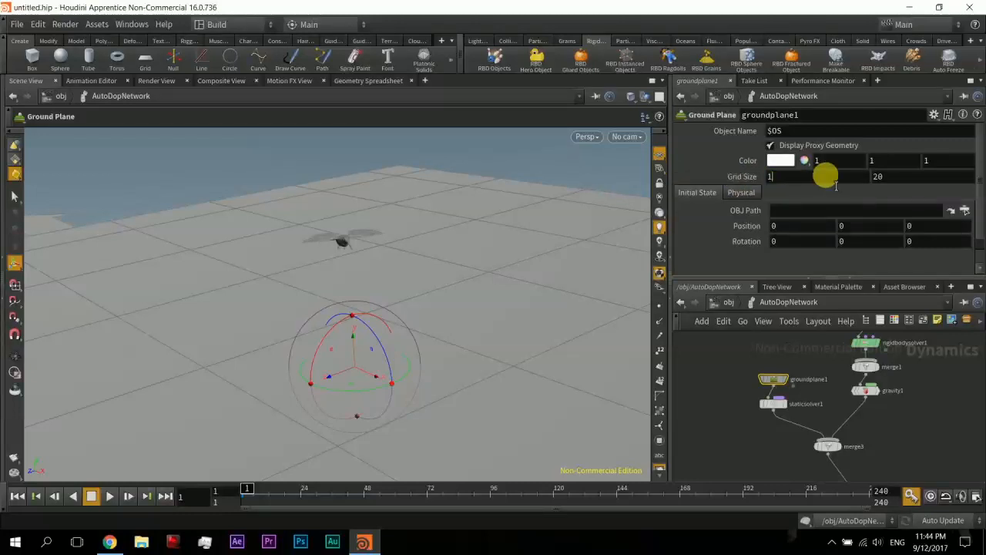
type("0")
key("Tab")
type("1")
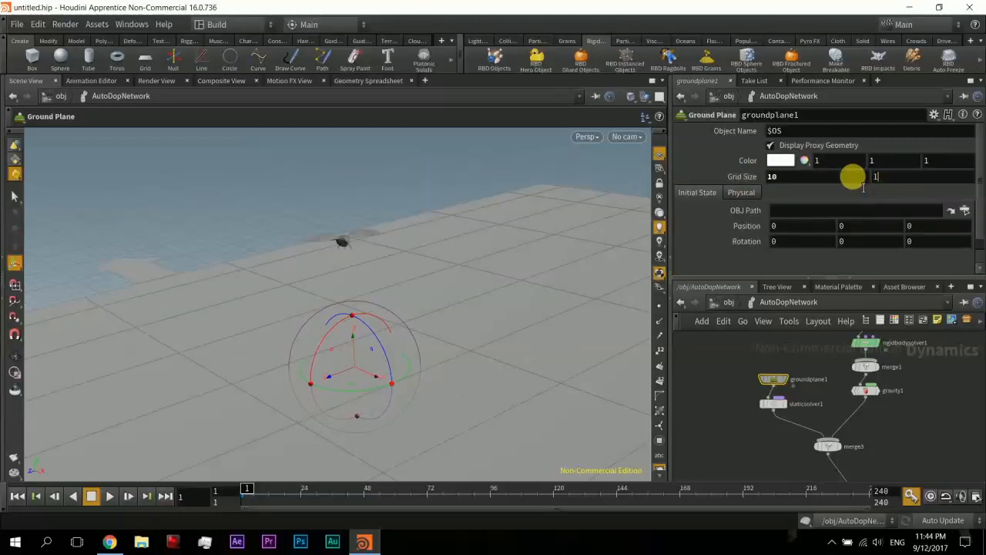
type("0")
key("Return")
Step: Reduce the Ground Plane's Grid Size to 5 by 5
left_click_drag(800, 180, 746, 180)
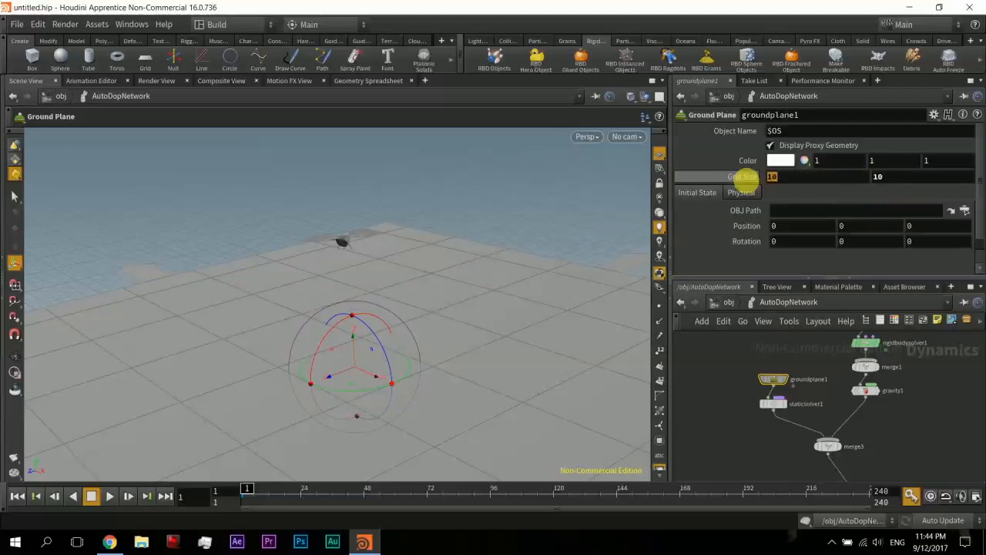
type("5")
left_click_drag(906, 181, 852, 180)
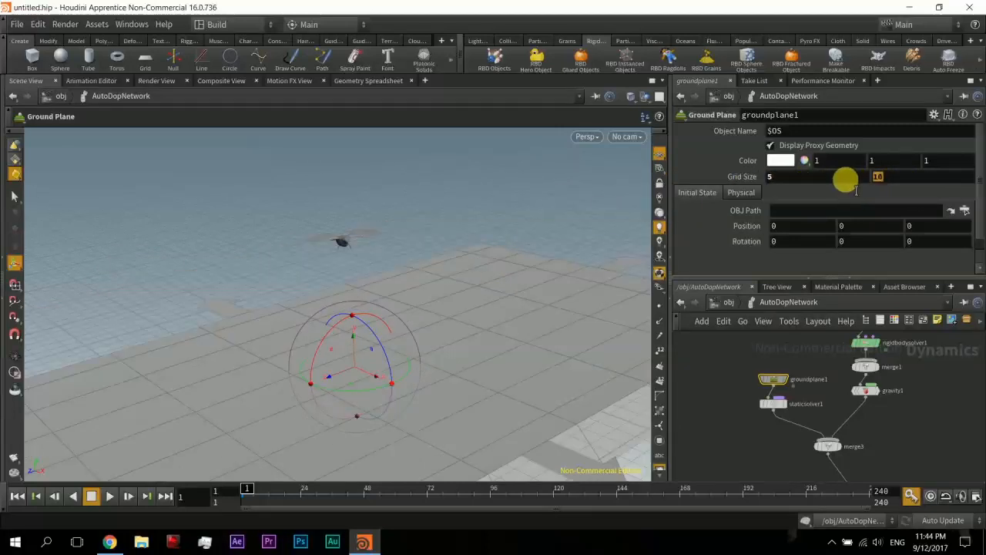
type("5")
left_click(719, 368)
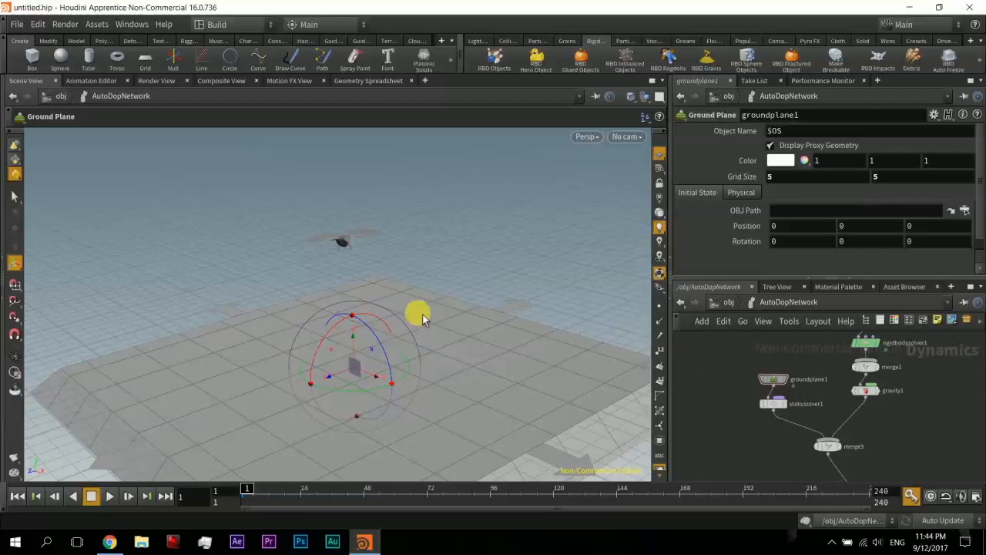
Step: Play the simulation from frame 1 to about frame 25 to check how the bird hits the ground plane
middle_click_drag(424, 314, 468, 245, "alt")
left_click_drag(468, 245, 483, 333)
middle_click_drag(491, 322, 485, 344, "alt")
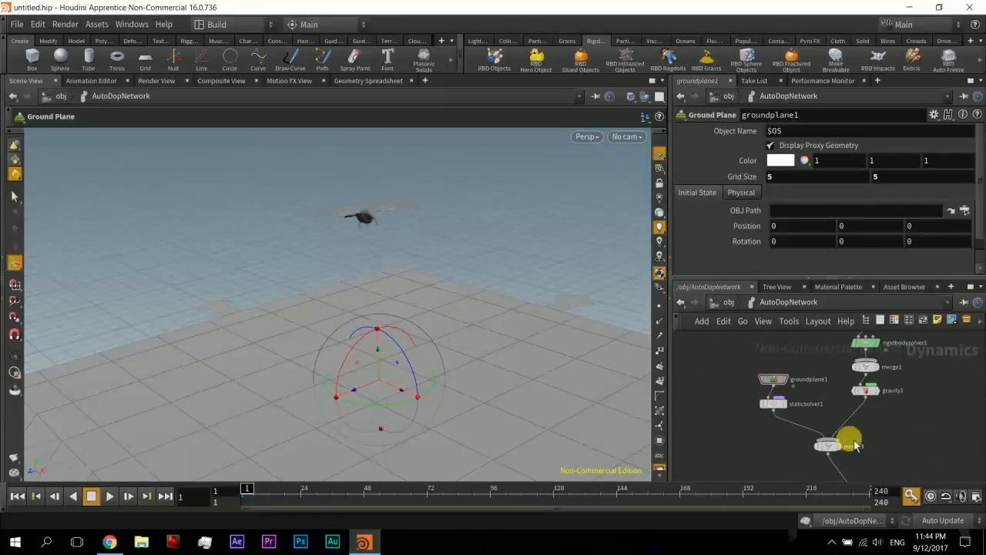
middle_click_drag(853, 445, 840, 376)
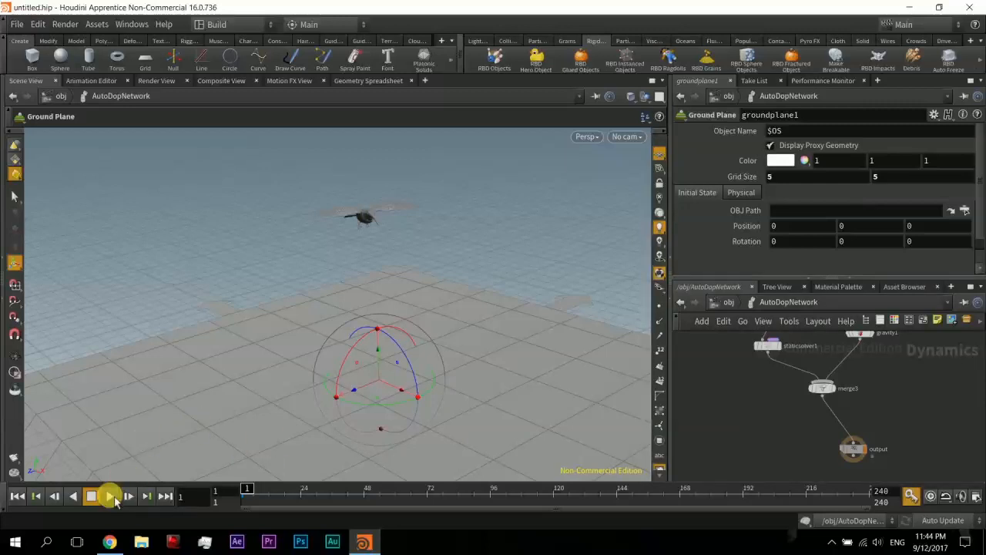
right_click_drag(341, 347, 368, 344, "alt")
middle_click_drag(369, 343, 387, 320, "alt")
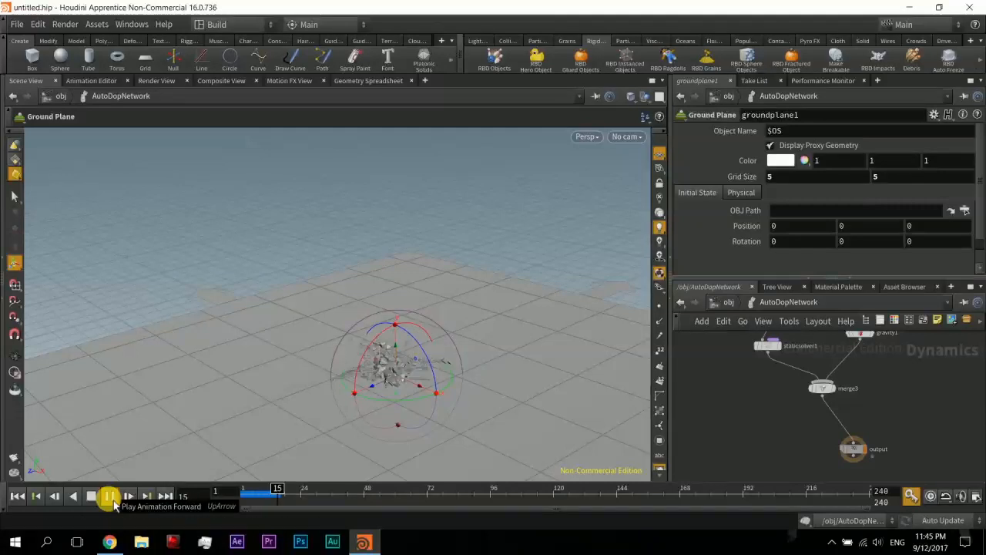
left_click(112, 498)
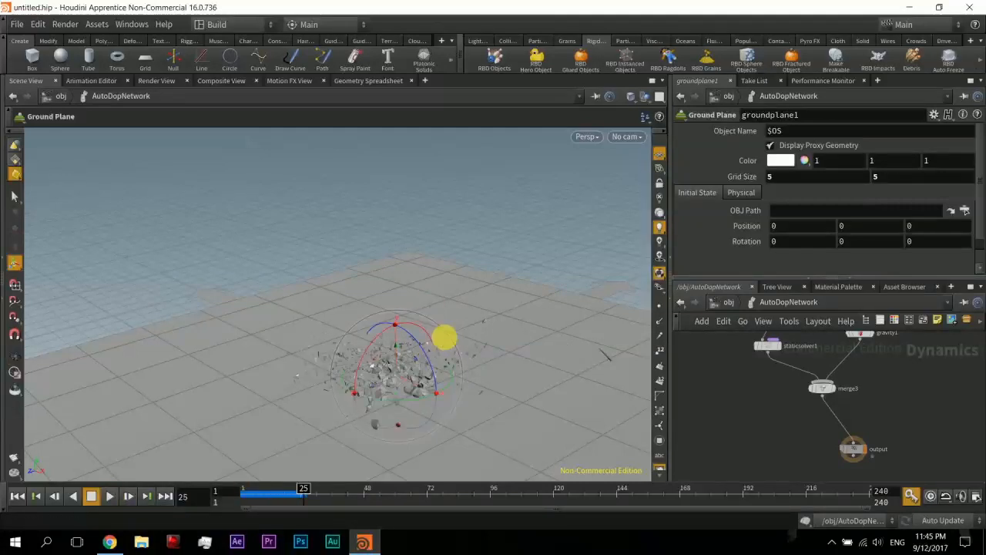
Step: Replay the simulation from frame 1 past the impact from a lower viewing angle, and return to frame 1
left_click_drag(445, 338, 424, 331, "alt")
left_click(16, 497)
left_click(110, 498)
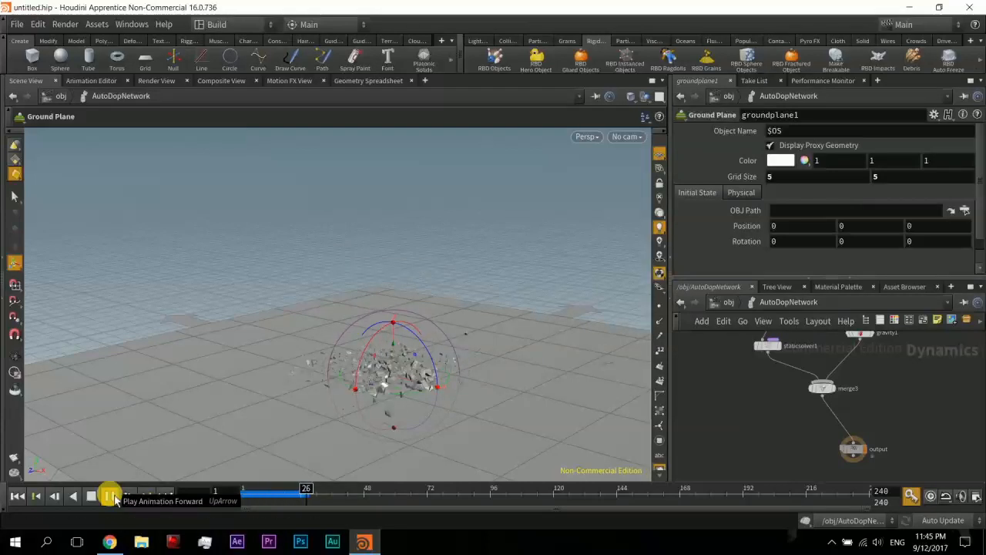
left_click(111, 497)
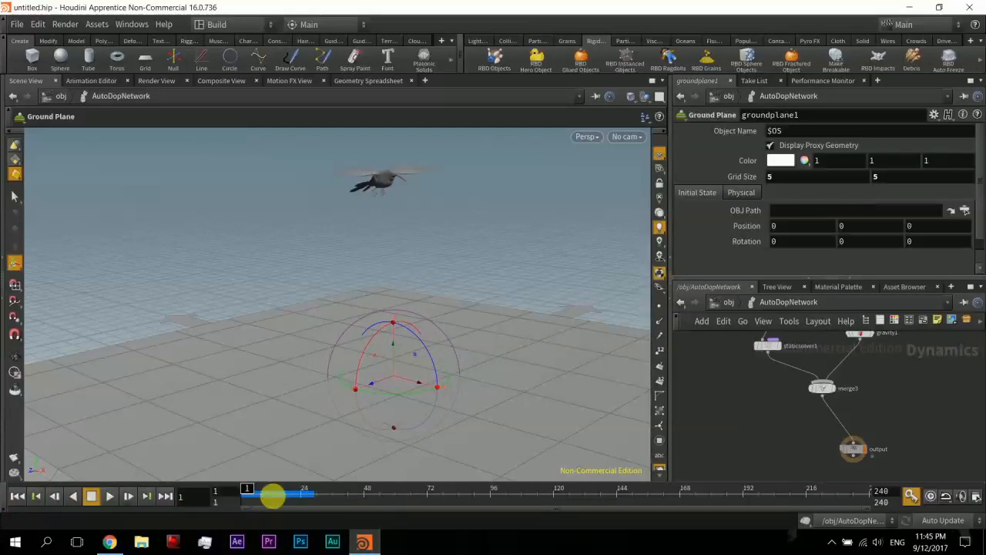
mouse_move(249, 491)
left_mouse_down()
mouse_move(316, 494)
mouse_move(231, 494)
mouse_move(275, 483)
mouse_move(249, 486)
left_mouse_up()
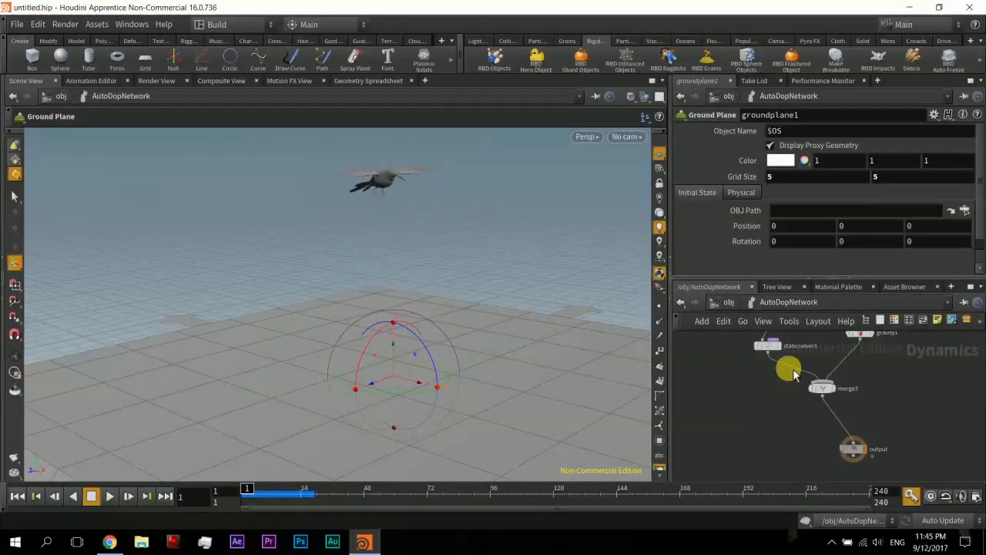
Step: Set the Ground Plane's physical Friction to 3
middle_click_drag(785, 365, 748, 440)
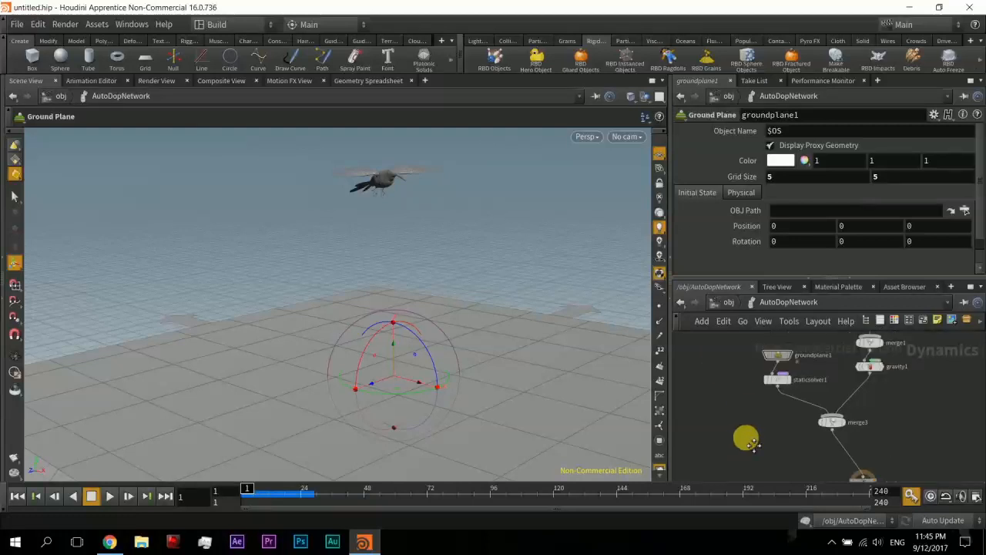
left_click(743, 193)
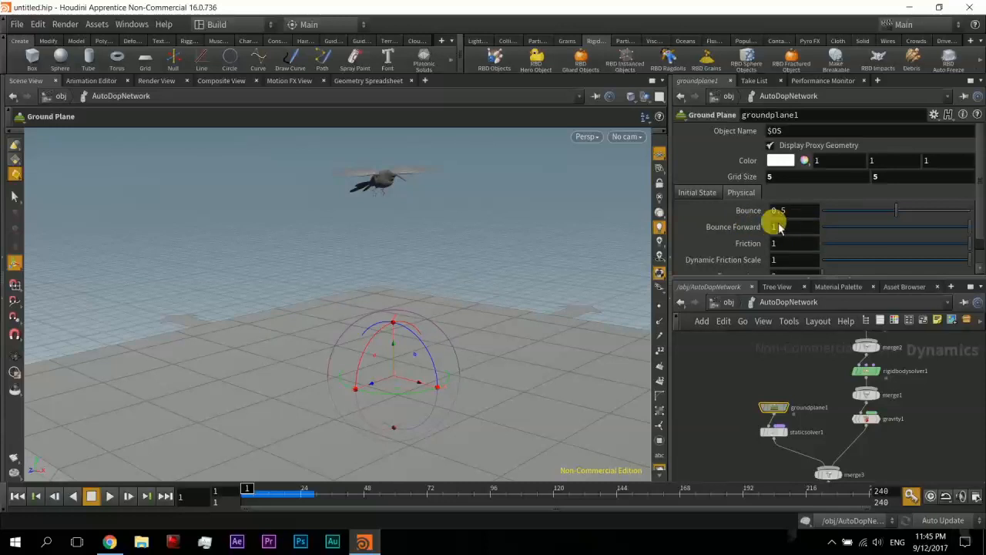
mouse_move(248, 490)
left_mouse_down()
mouse_move(286, 490)
mouse_move(254, 489)
left_mouse_up()
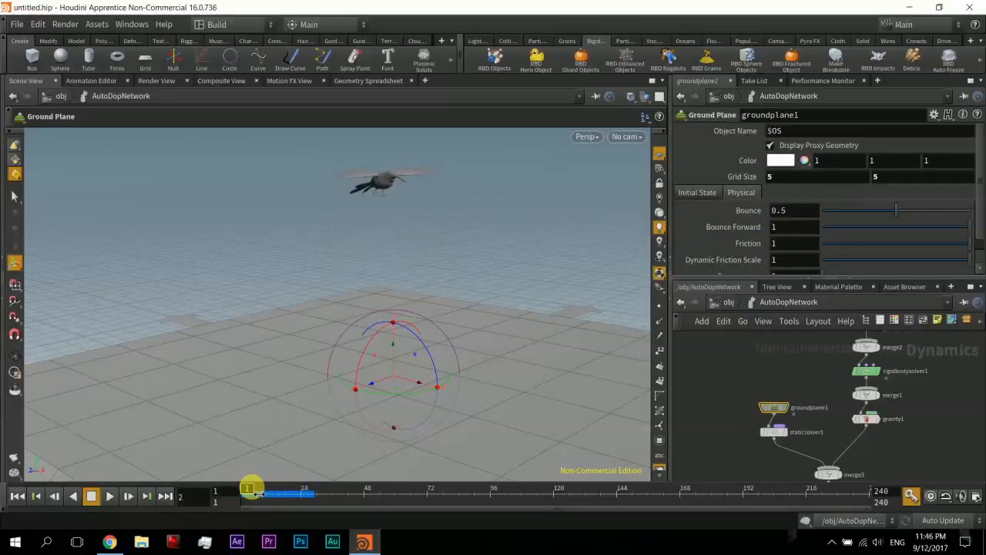
left_click_drag(779, 244, 761, 246)
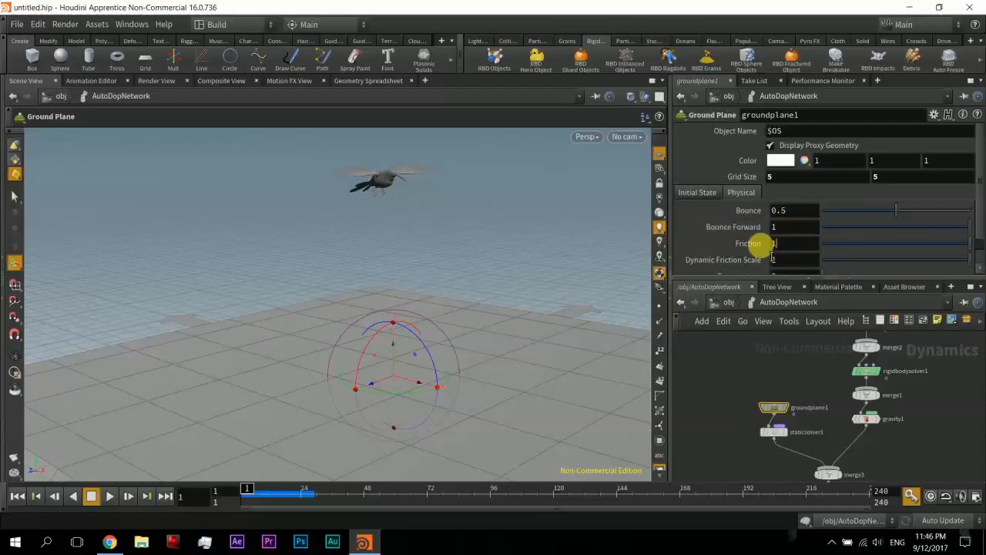
type("3")
key("Return")
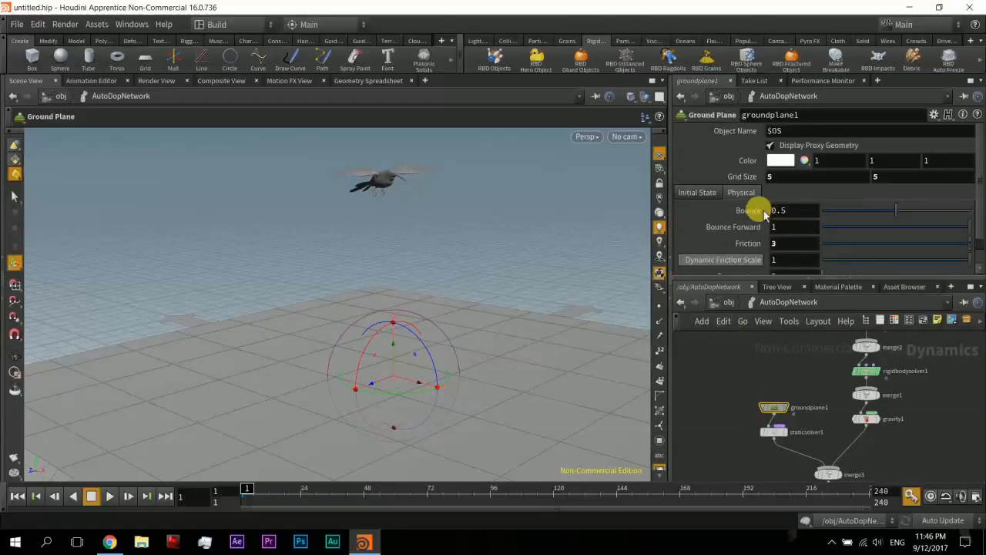
Step: Go back up to the scene's object level and view the intact hummingbird from several angles
left_click(732, 302)
middle_click_drag(460, 325, 437, 355, "alt")
mouse_move(356, 334)
left_mouse_down("alt")
mouse_move(359, 363)
mouse_move(352, 338)
mouse_move(350, 347)
left_mouse_up("alt")
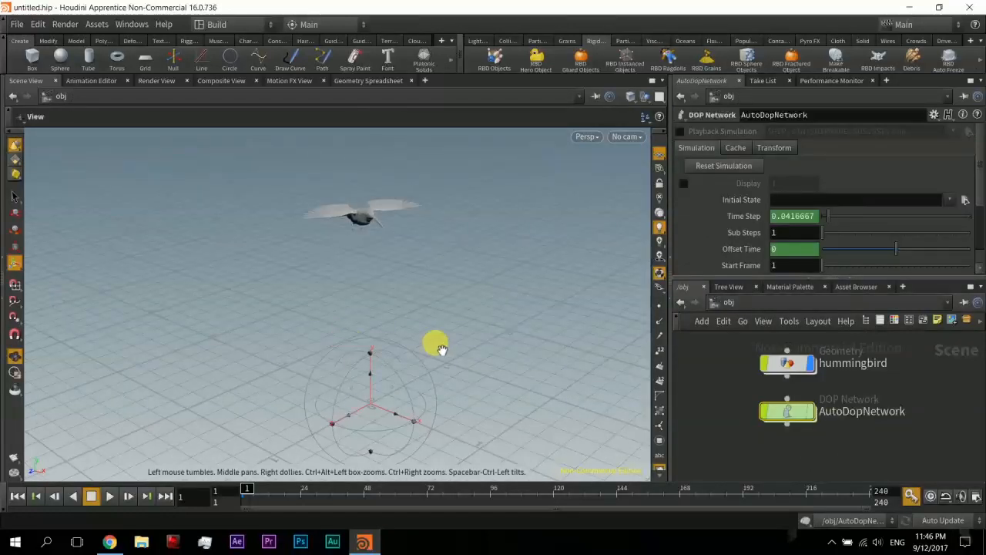
middle_click_drag(442, 349, 443, 329, "alt")
left_click_drag(320, 334, 349, 335)
middle_click_drag(418, 321, 437, 346, "alt")
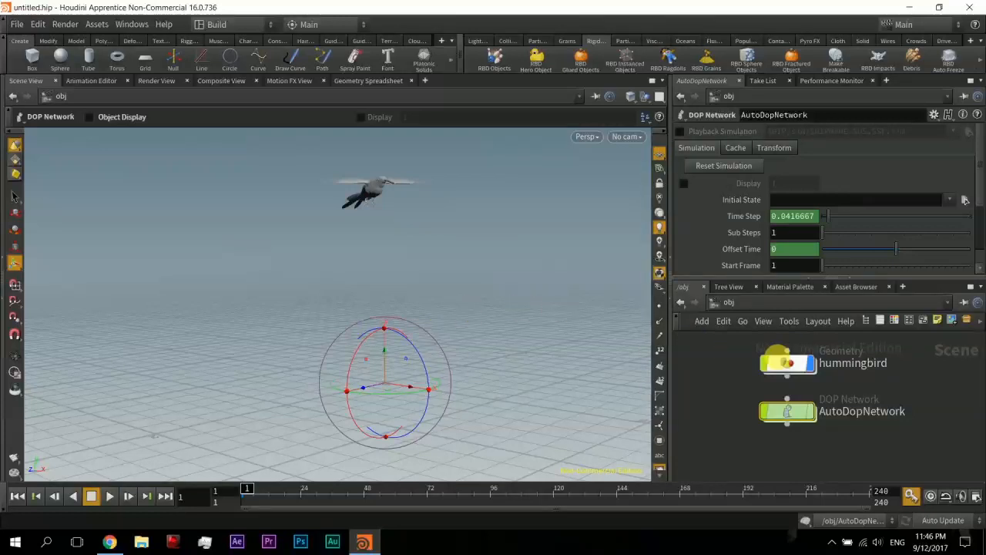
Step: Select the hummingbird object, play the simulation to frame 17 to examine the shattered pieces, and clear the selection
left_click(785, 361)
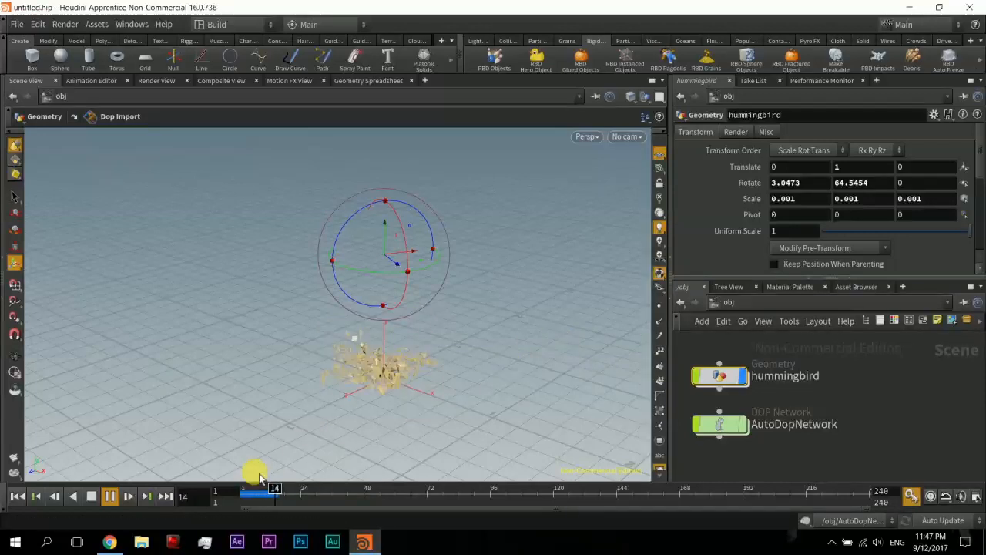
left_click(110, 496)
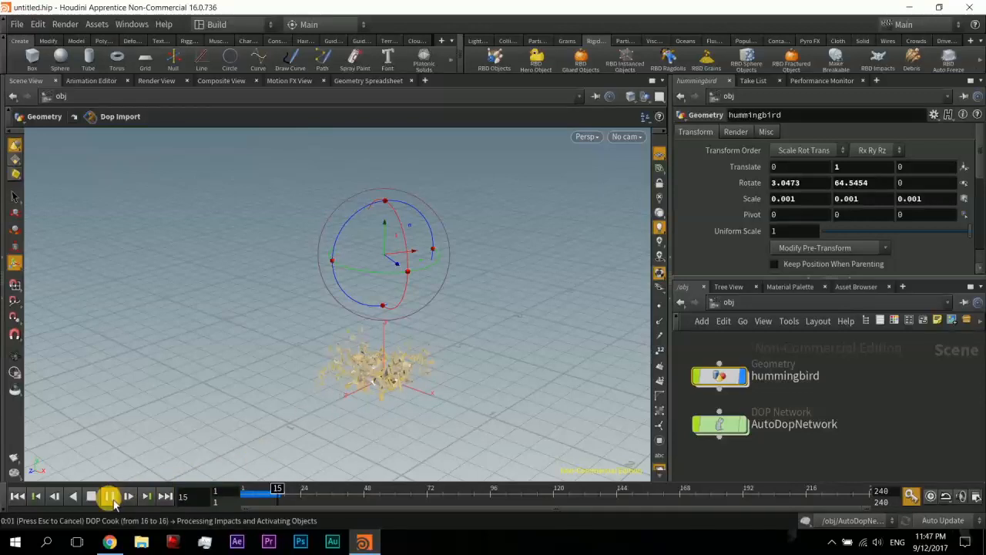
scroll(405, 392, "up", 5)
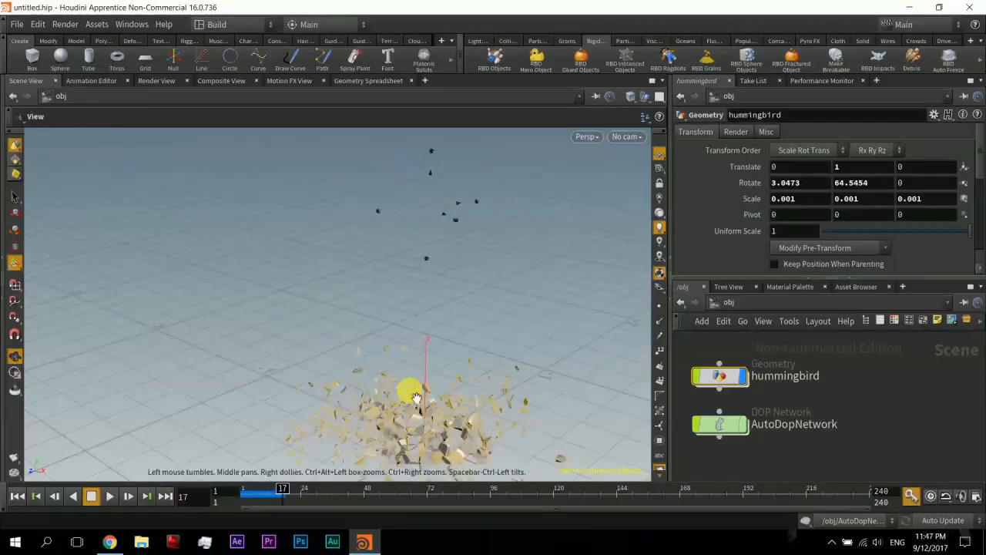
left_click_drag(410, 392, 416, 327, "alt")
middle_click_drag(416, 327, 422, 337, "alt")
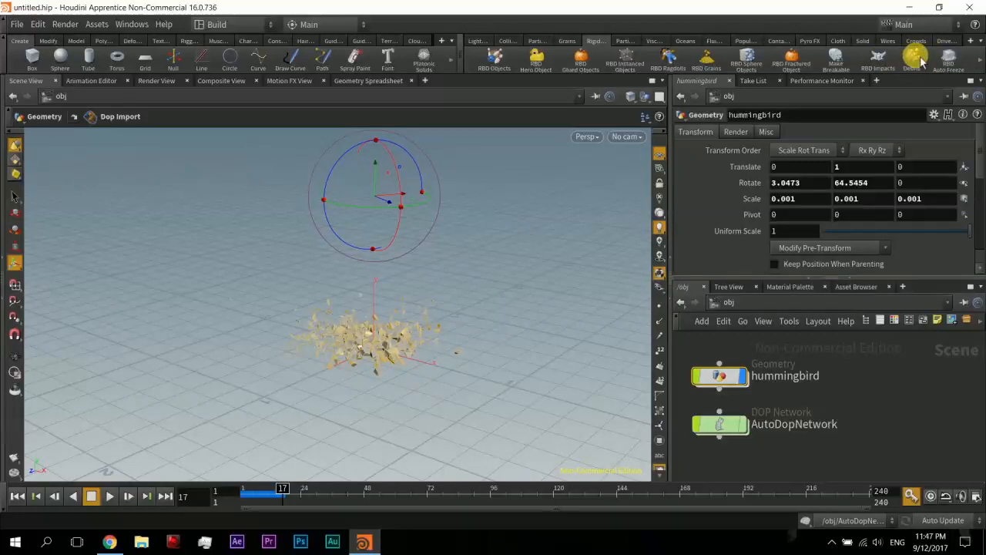
left_click(905, 402)
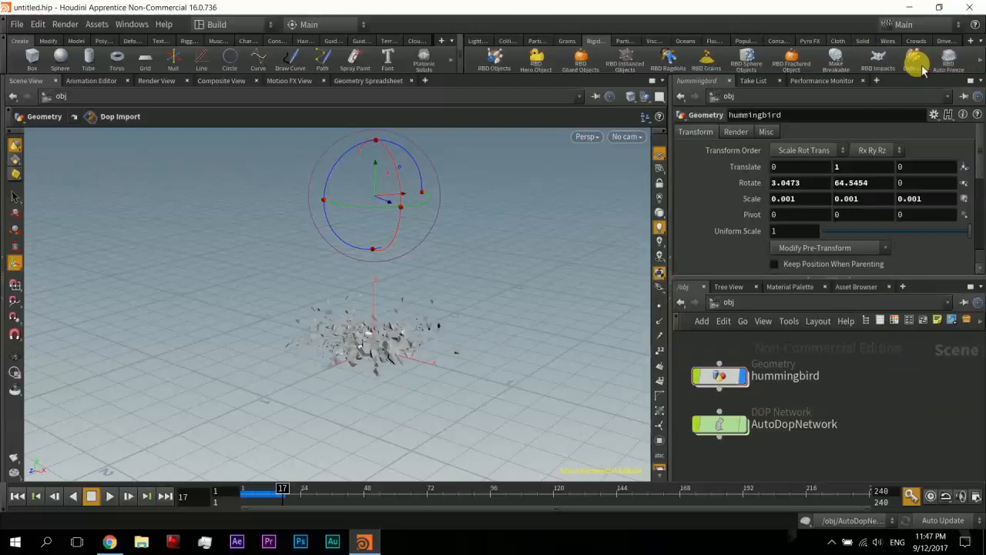
Step: Create debris from the fractured hummingbird with the Debris tool and lay out the debris_sim network's nodes at frame 1
left_click(736, 376)
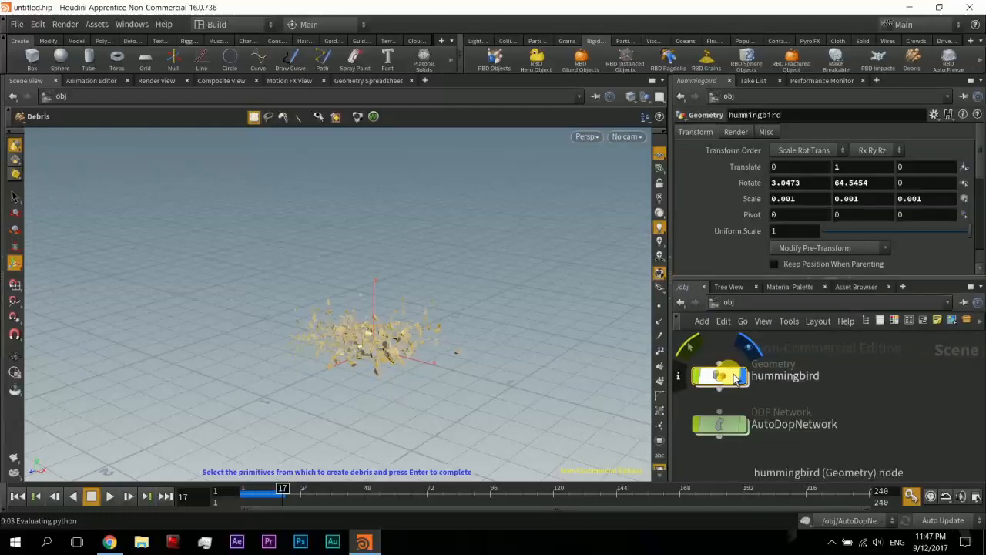
left_click(26, 498)
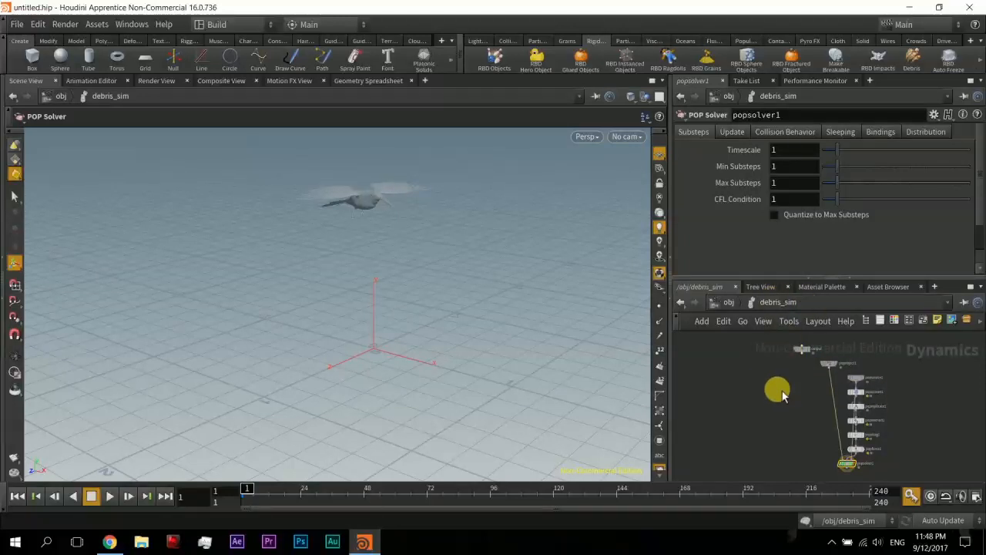
scroll(787, 396, "up", 2)
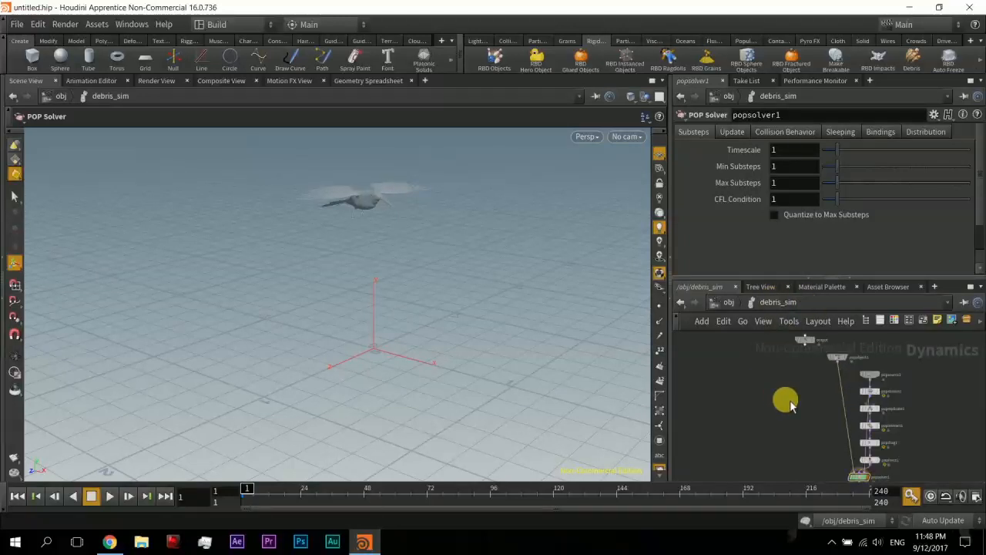
key("l")
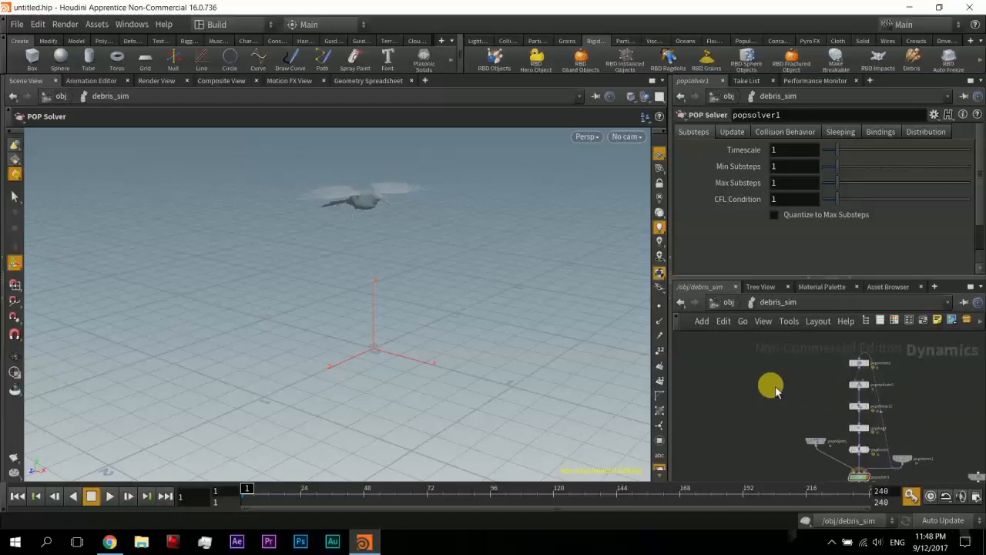
Step: Examine the debris_sim node chain and the settings of popsource1 and popobject1, including the object's physical properties
middle_click_drag(760, 382, 720, 368)
scroll(803, 395, "up", 4)
middle_click_drag(785, 399, 702, 472)
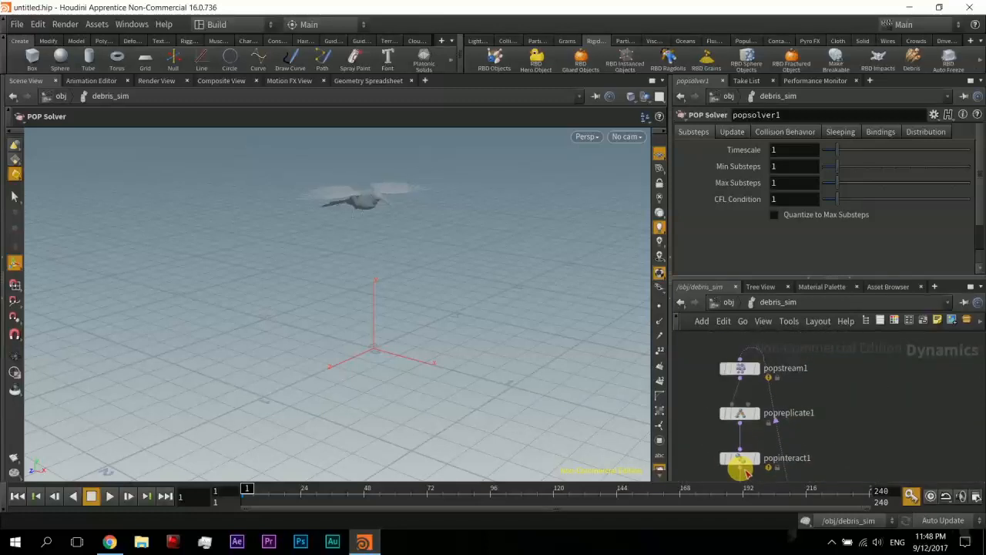
middle_click_drag(849, 441, 902, 357)
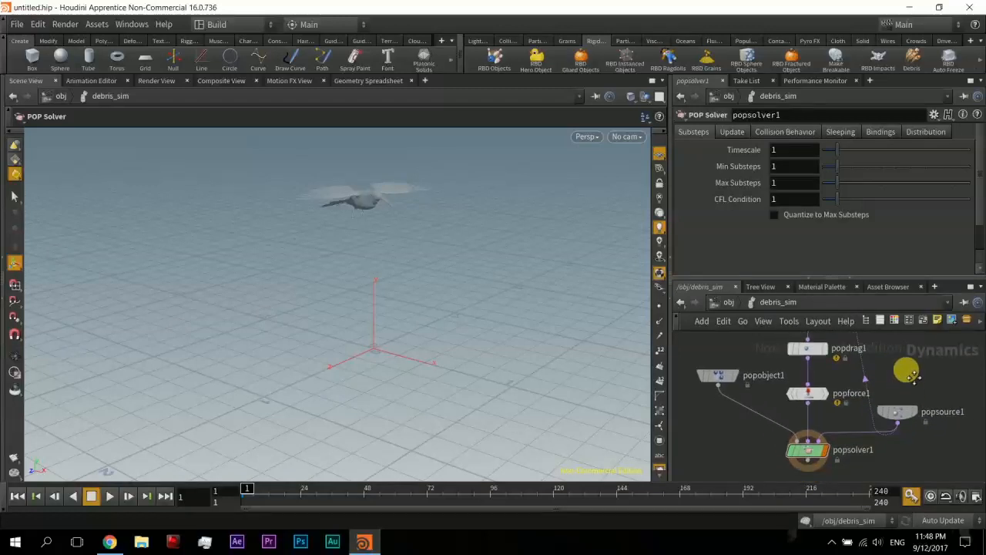
left_click(895, 412)
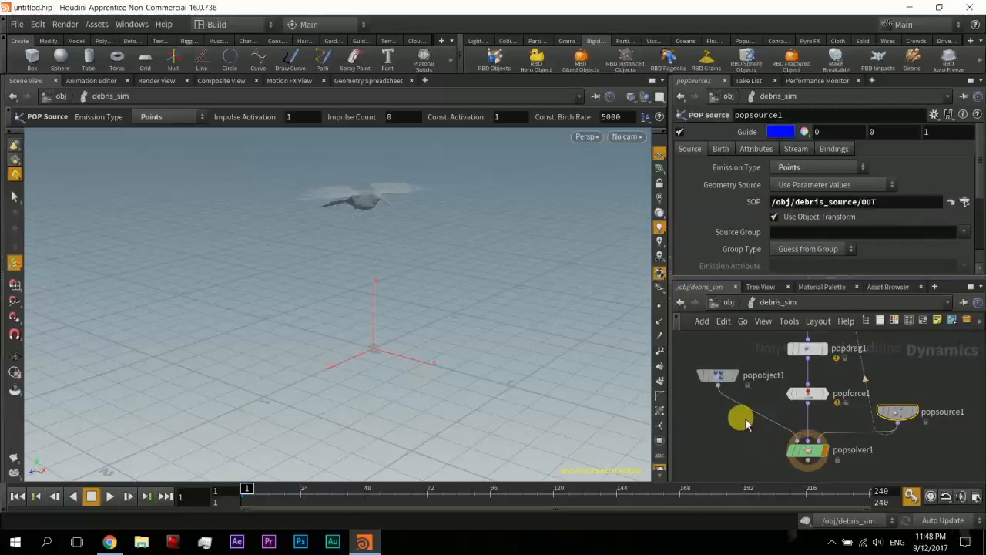
left_click(716, 375)
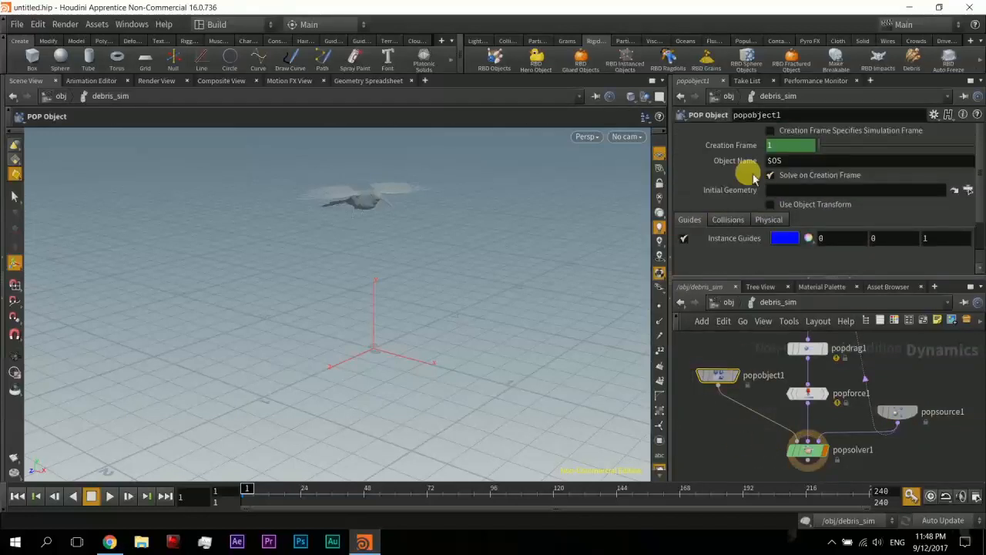
left_click(729, 220)
left_click(770, 219)
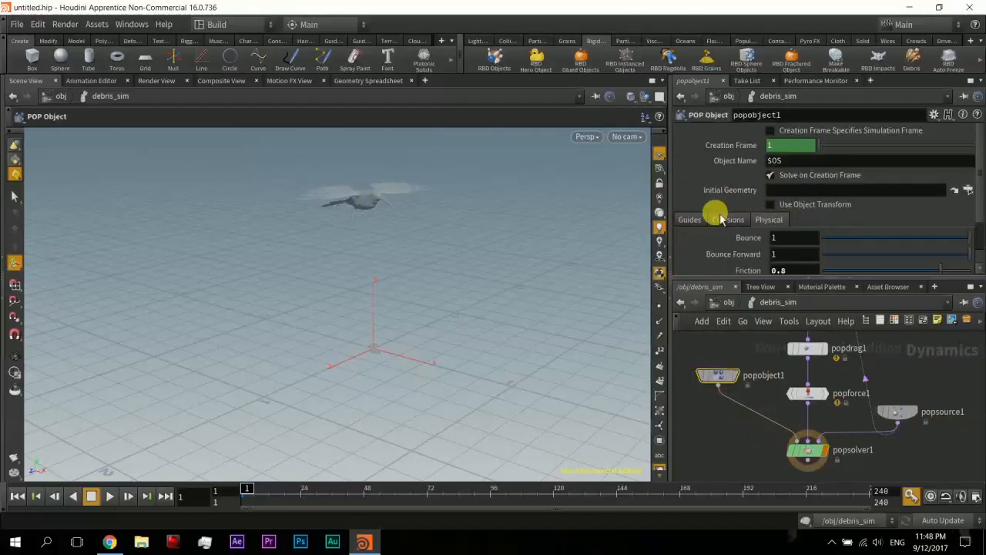
scroll(720, 220, "down", 2)
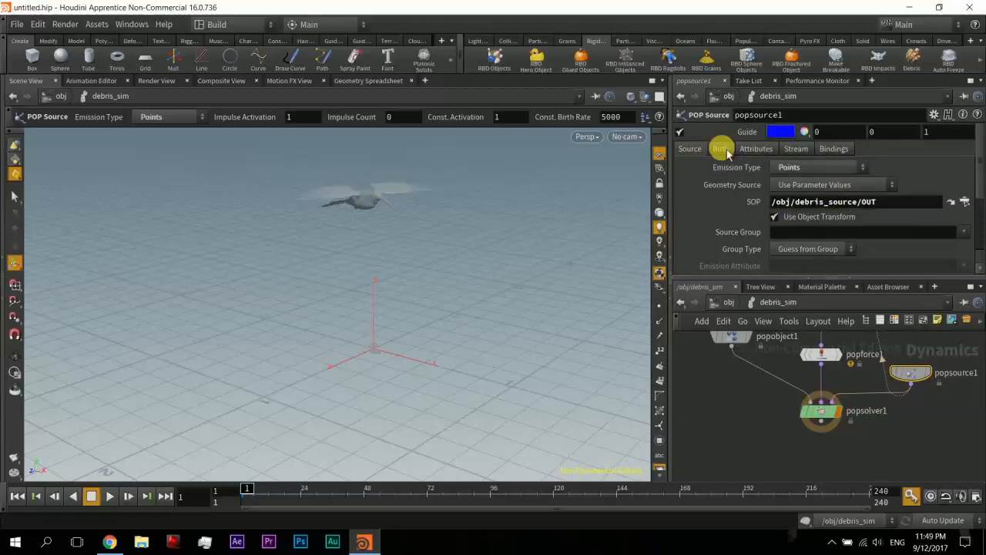
Step: Set popsource1's birth settings to Impulse Count 10, Const. Activation 0 and Const. Birth Rate 10
left_click(721, 150)
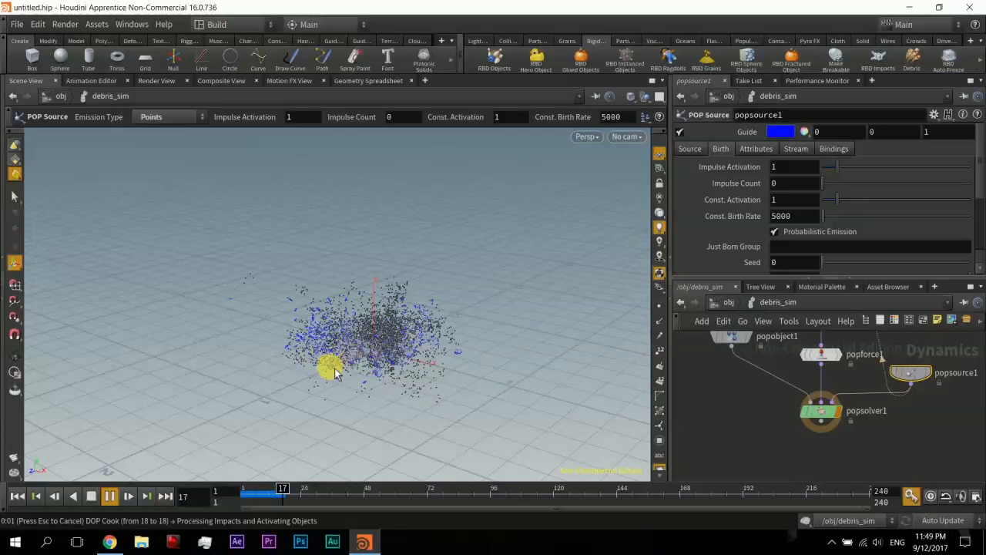
left_click(117, 501)
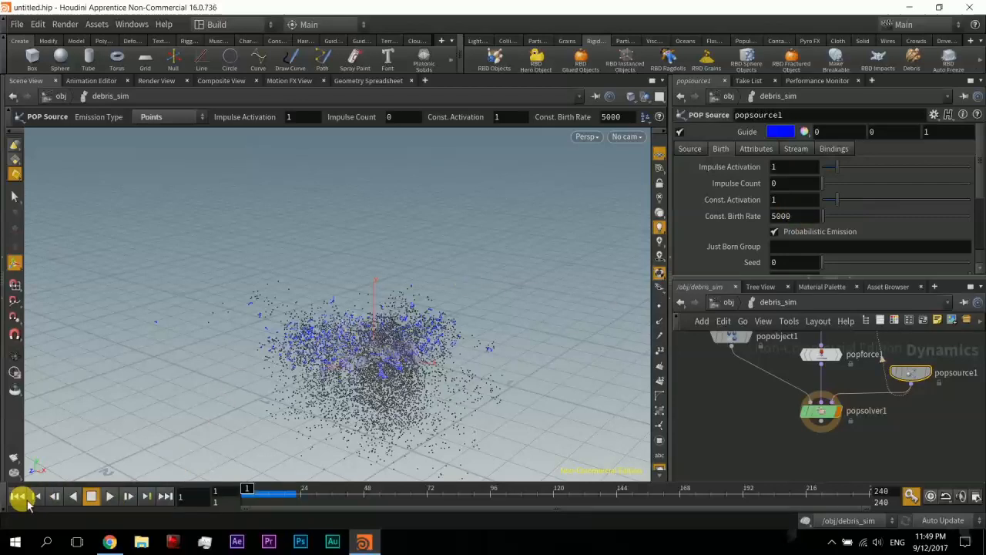
left_click_drag(807, 217, 732, 231)
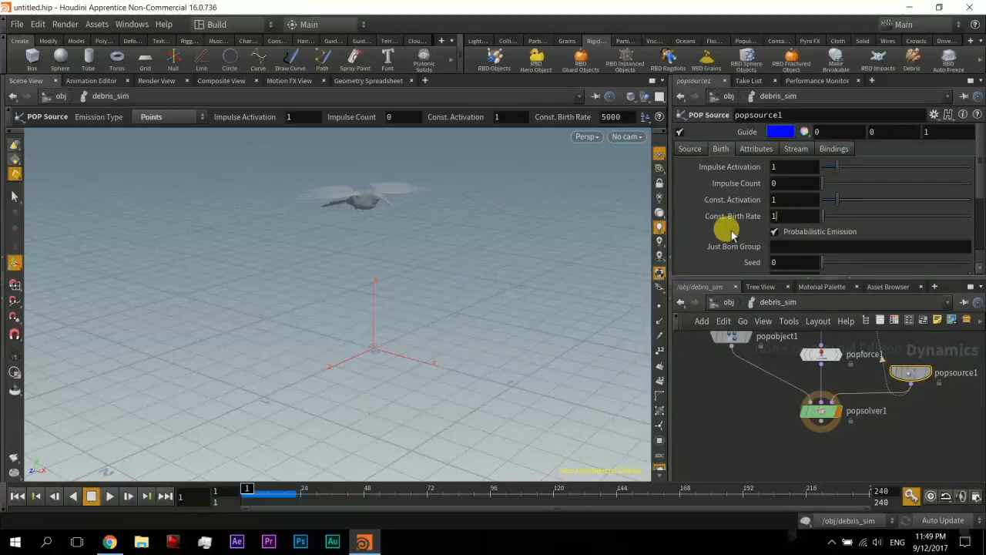
key("Return")
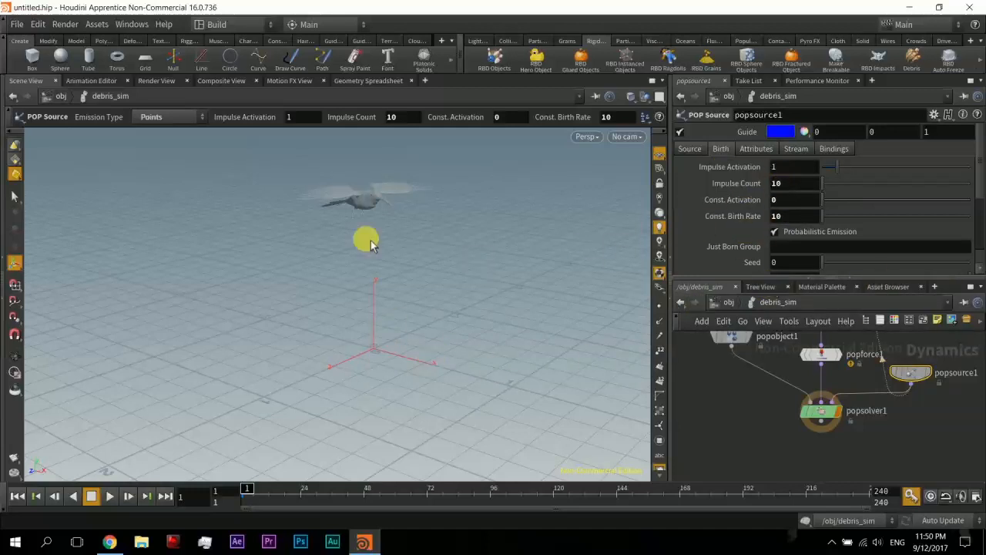
Step: Play the debris simulation to frame 27 and examine the particles around ground level from several angles
left_click(111, 496)
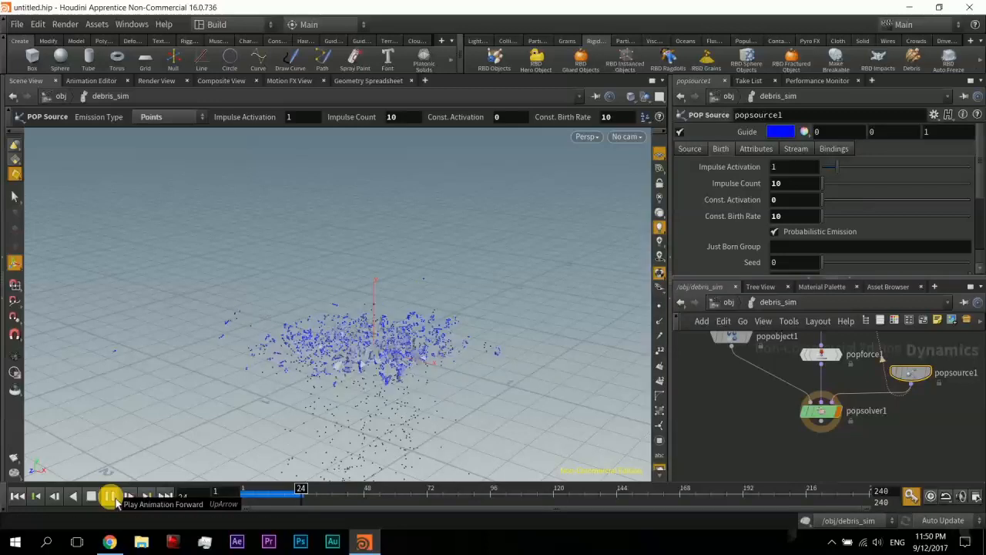
left_click(115, 499)
middle_click_drag(421, 376, 431, 333, "alt")
left_click_drag(342, 355, 324, 333)
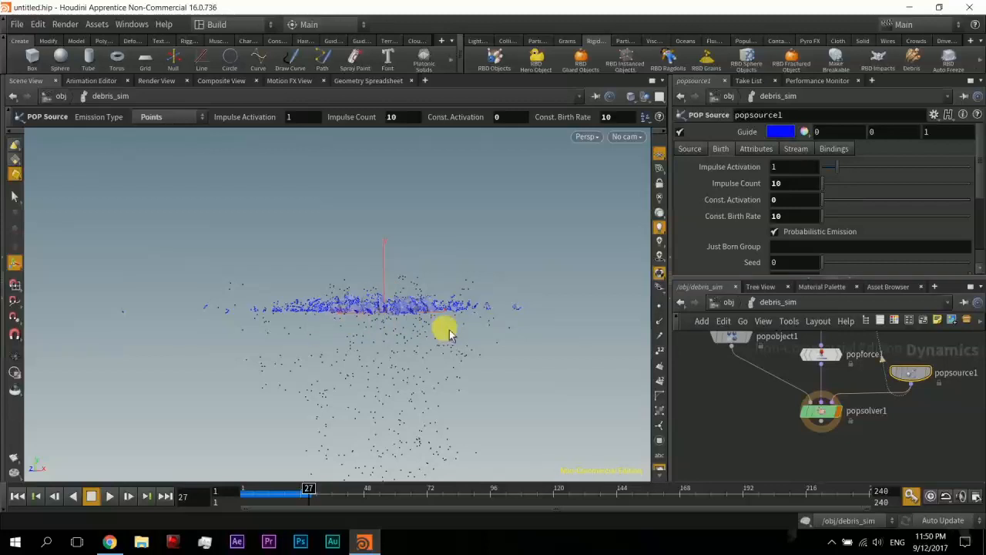
middle_click_drag(447, 378, 490, 230, "alt")
left_click_drag(491, 229, 420, 333)
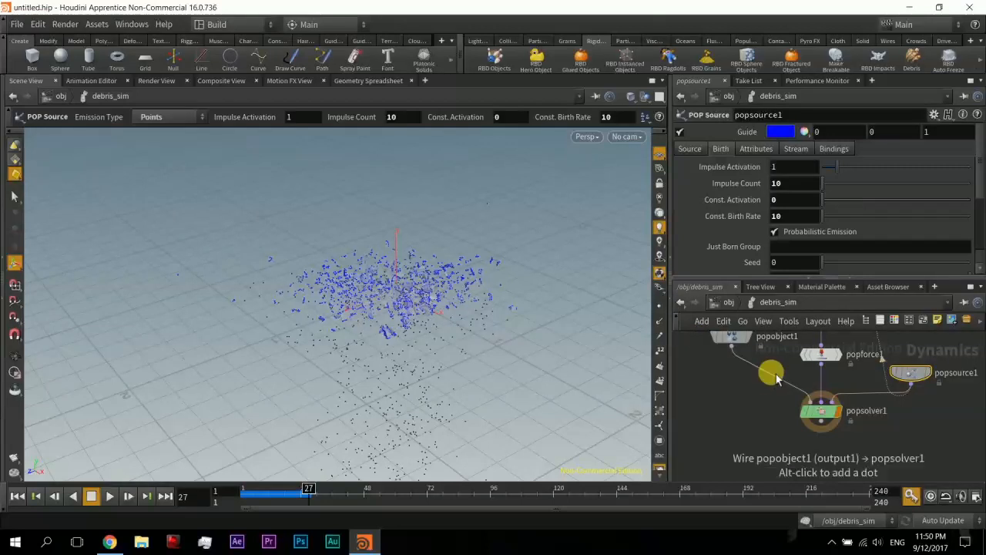
Step: Go back up to the object level and arrange debris_source, debris_sim and debris in a column apart from the hummingbird nodes
scroll(767, 391, "down", 5)
scroll(771, 391, "up", 5)
scroll(770, 390, "down", 3)
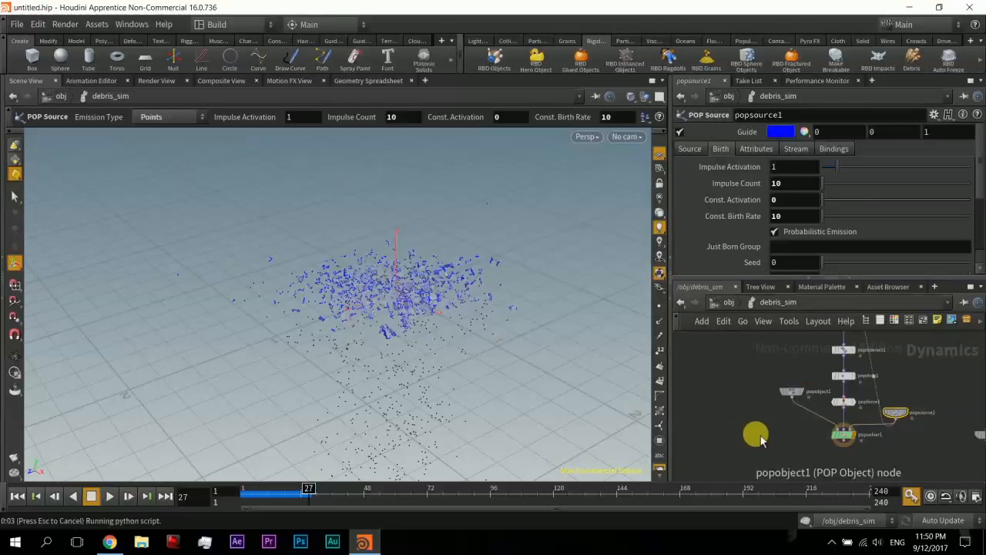
middle_click_drag(748, 426, 729, 399)
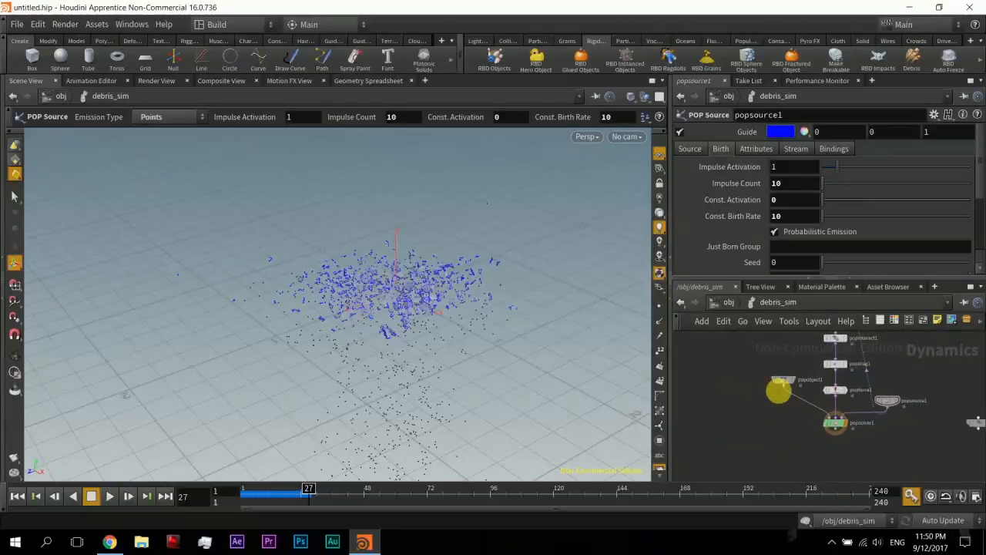
left_click(729, 302)
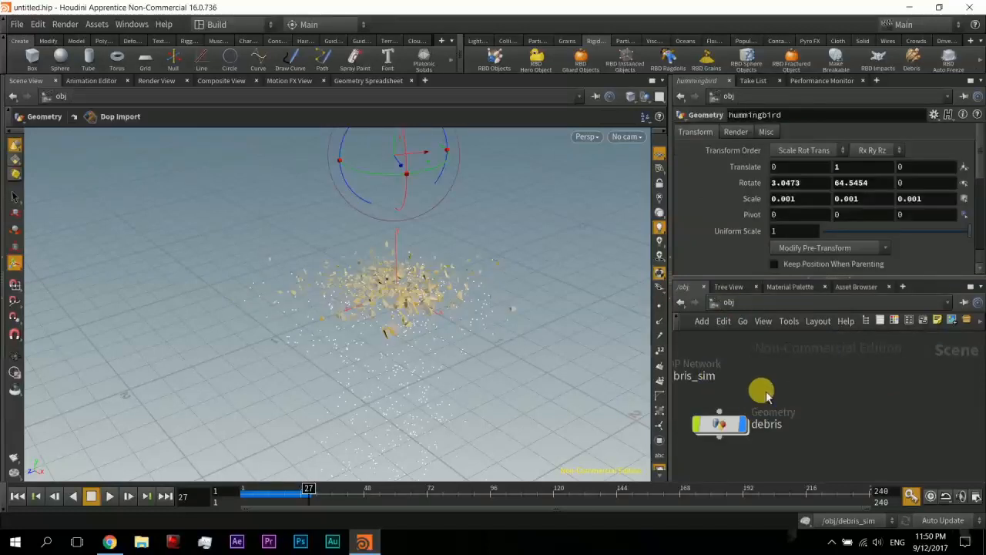
scroll(764, 401, "down", 5)
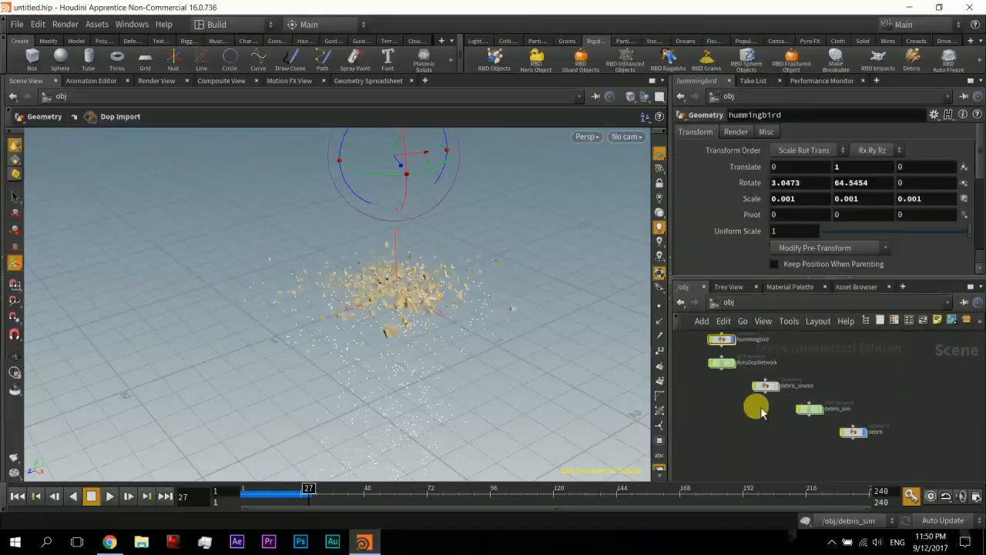
left_click_drag(778, 399, 855, 385)
left_click_drag(824, 420, 865, 412)
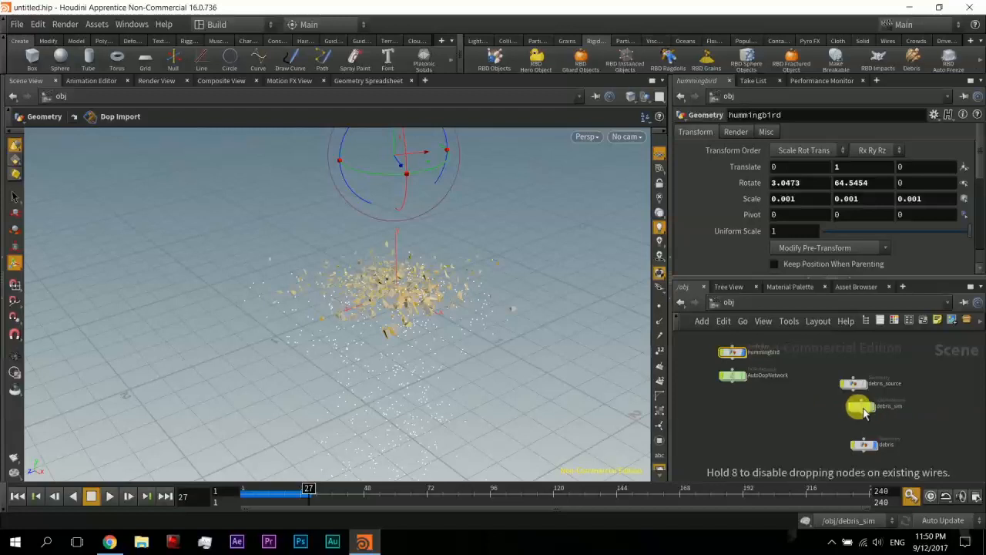
left_click(862, 448)
left_click_drag(871, 447, 869, 435)
Step: Copy the groundplane1 and staticsolver1 nodes from AutoDopNetwork into the debris_sim network
left_click(739, 376)
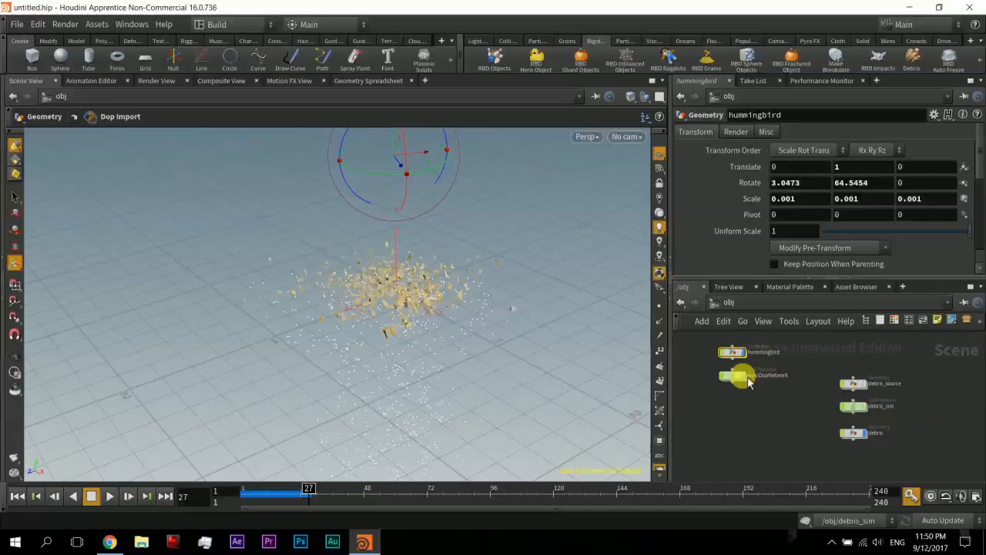
double_click(739, 378)
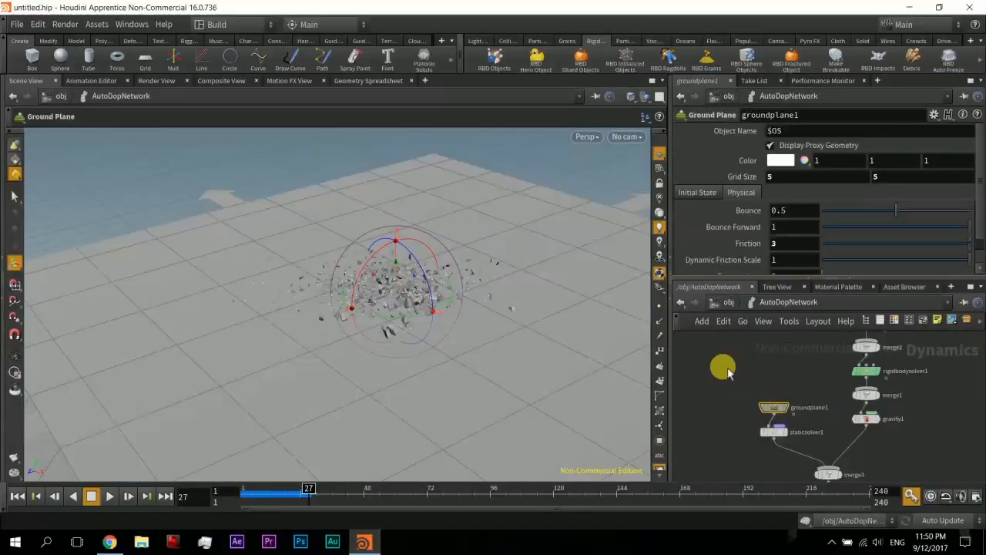
left_click_drag(711, 360, 768, 463)
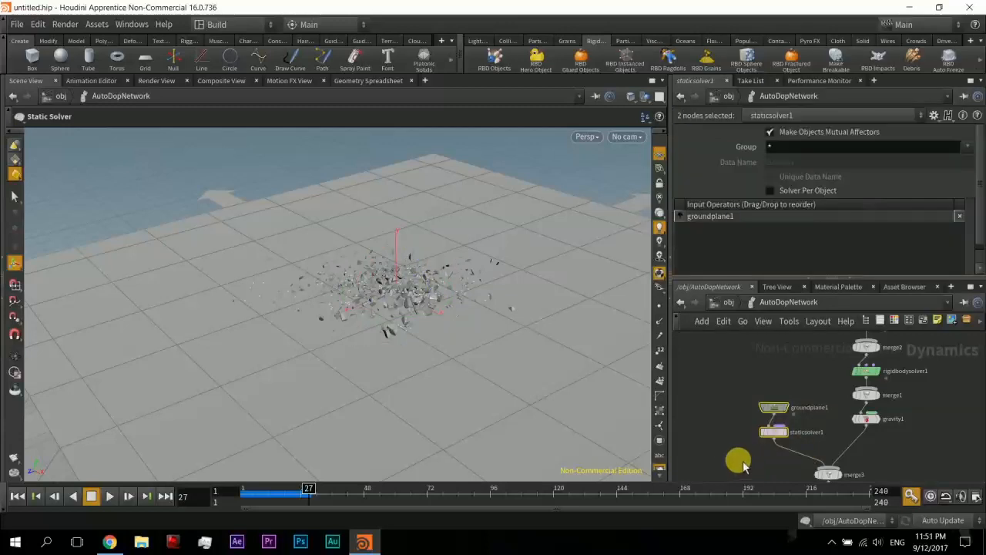
key("ctrl+c")
left_click(728, 302)
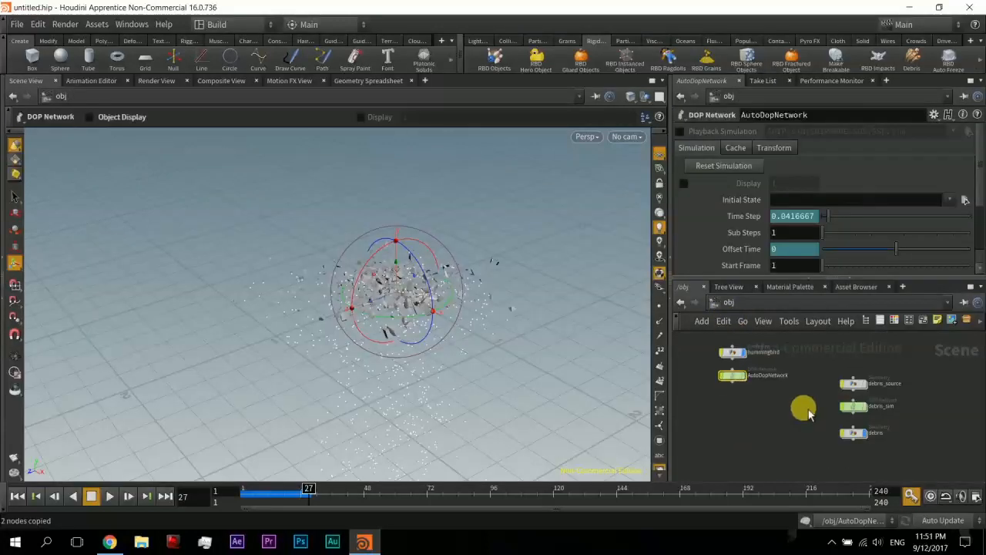
double_click(853, 406)
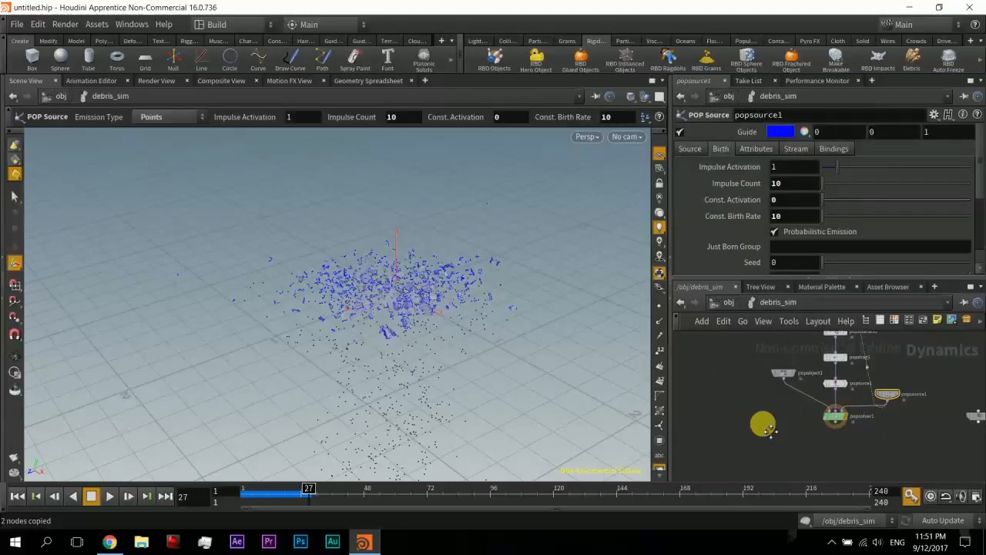
middle_click_drag(768, 429, 784, 429)
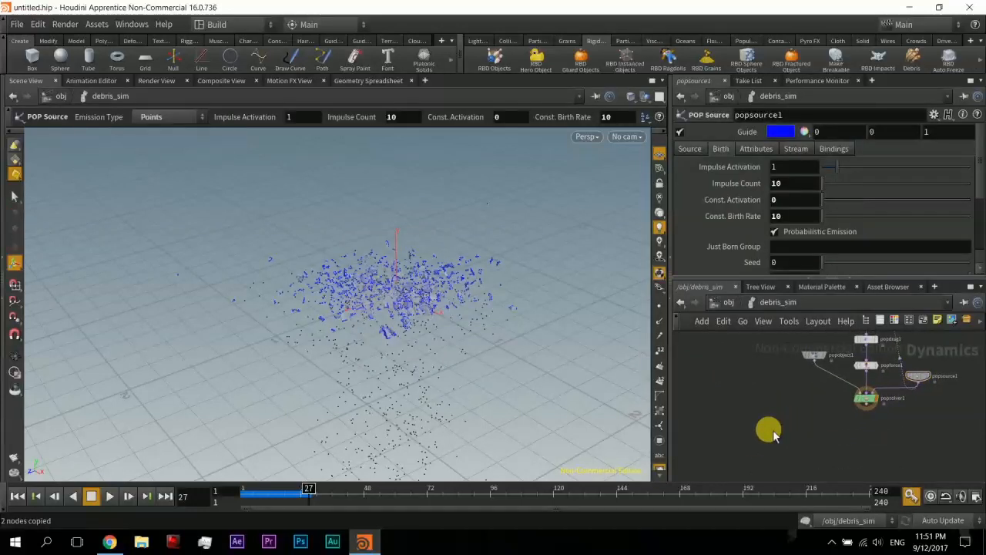
key("ctrl+v")
left_click(766, 390)
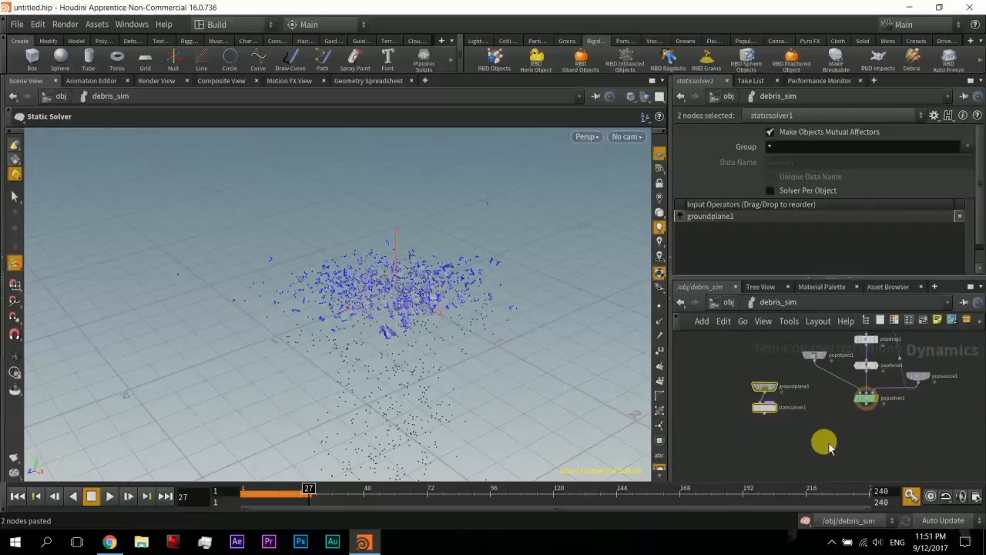
Step: Add a Merge node below the solvers, wire staticsolver1 and popsolver1 into it, and make it the network's output
key("Tab")
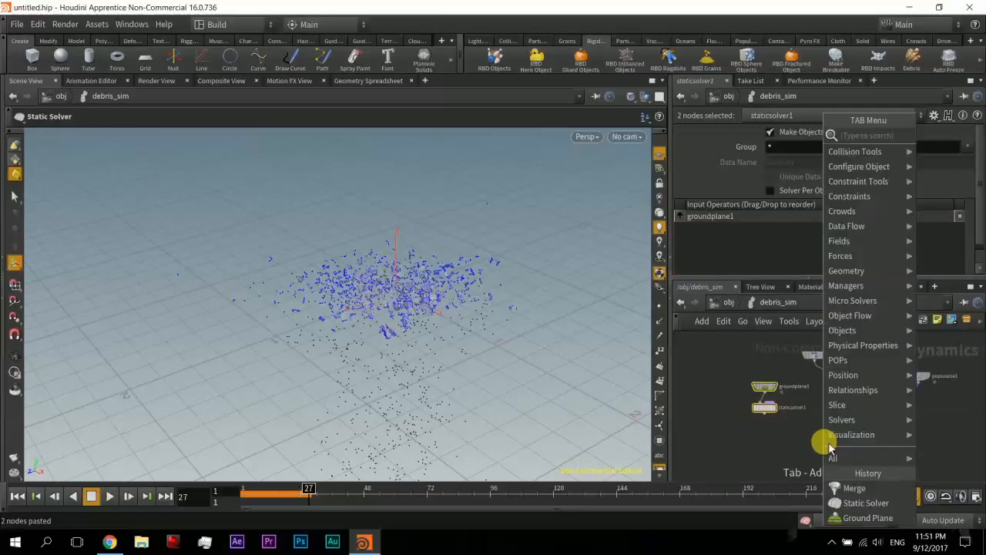
left_click(869, 487)
left_click(812, 437)
left_click_drag(764, 414, 814, 429)
left_click_drag(867, 406, 821, 427)
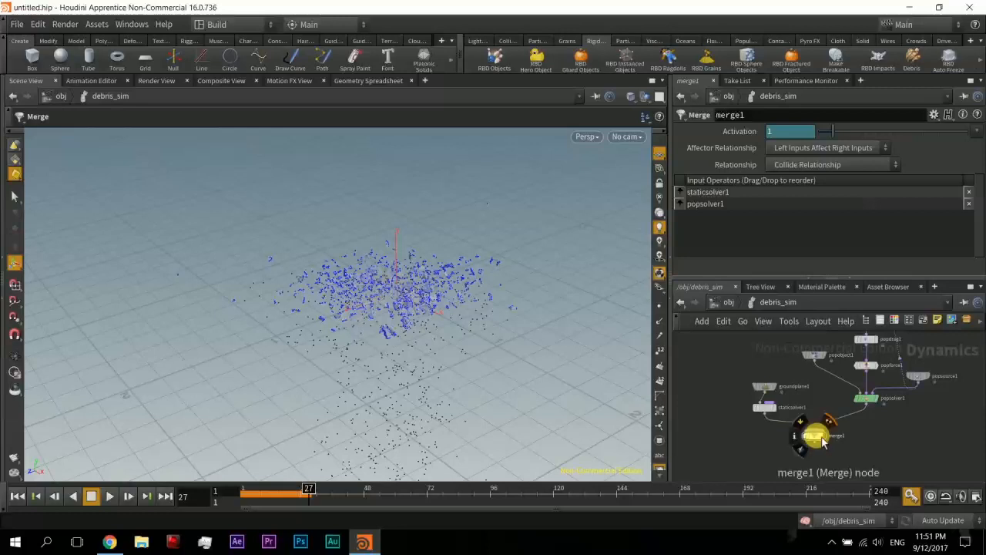
left_click_drag(823, 441, 823, 450)
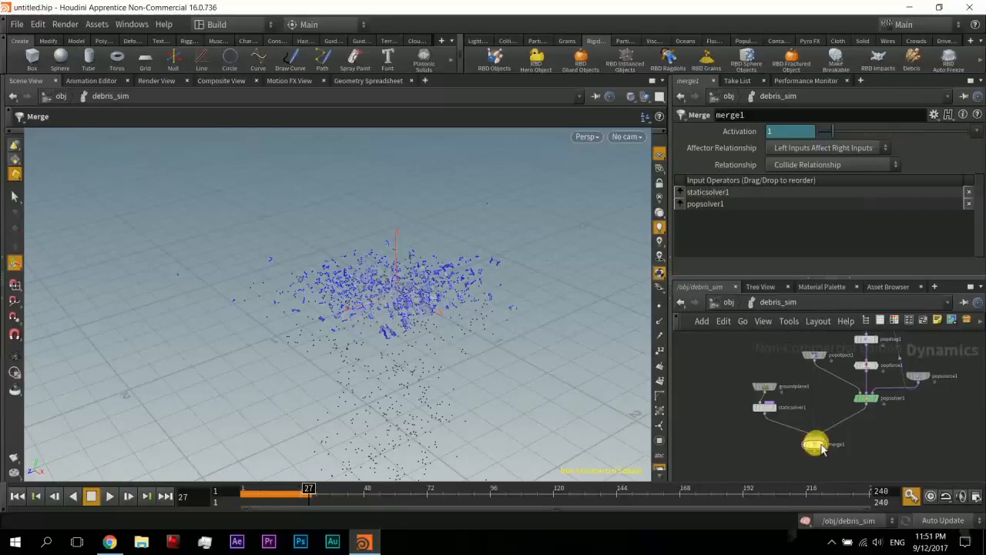
Step: Replay the simulation from frame 1 to frame 34 and examine how the debris meets the ground plane
left_click(27, 499)
key("Escape")
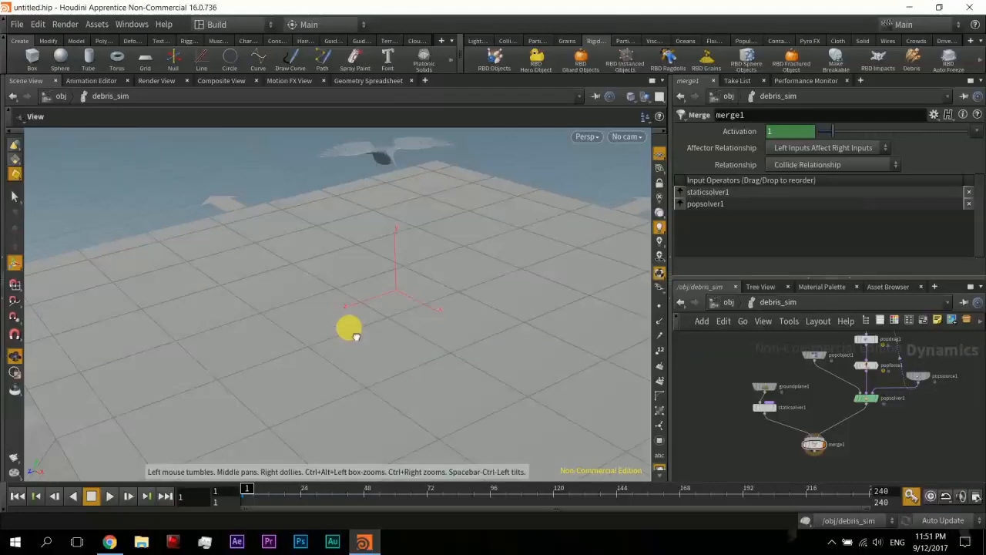
left_click_drag(348, 328, 393, 404)
left_click(110, 496)
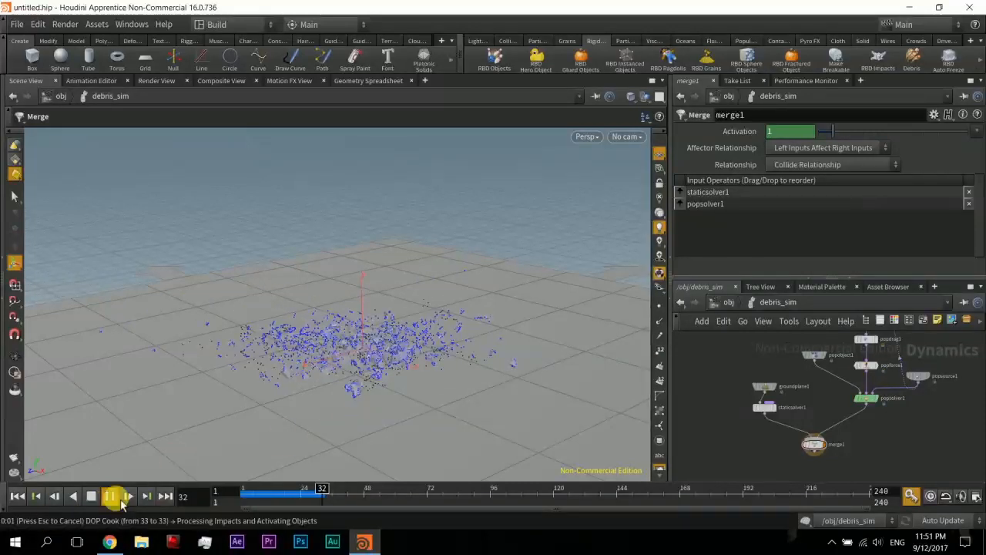
key("Escape")
scroll(369, 395, "up", 4)
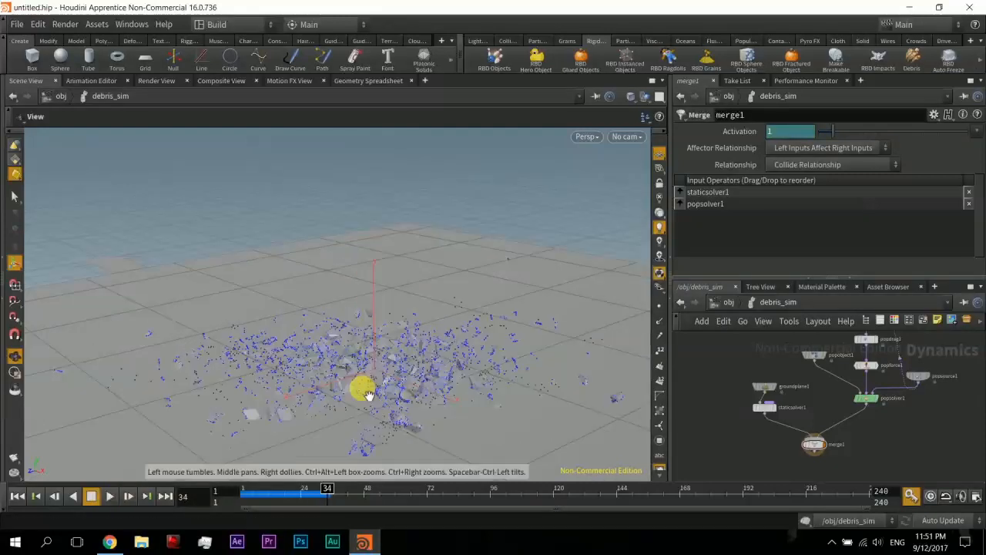
Step: Inspect the debris on the ground plane from a low angle, and return to frame 1
left_click_drag(369, 395, 386, 365)
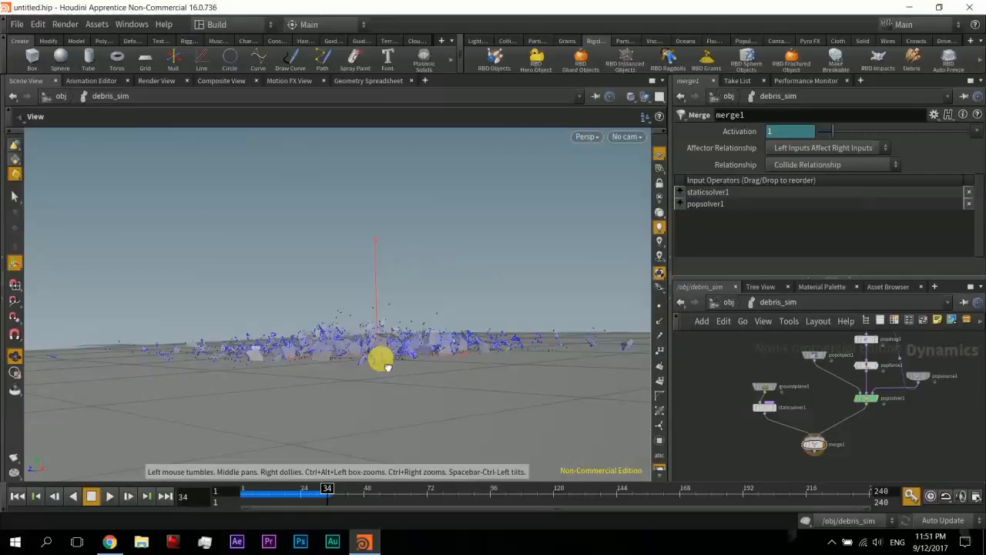
left_click_drag(304, 488, 223, 507)
left_click_drag(435, 393, 388, 295)
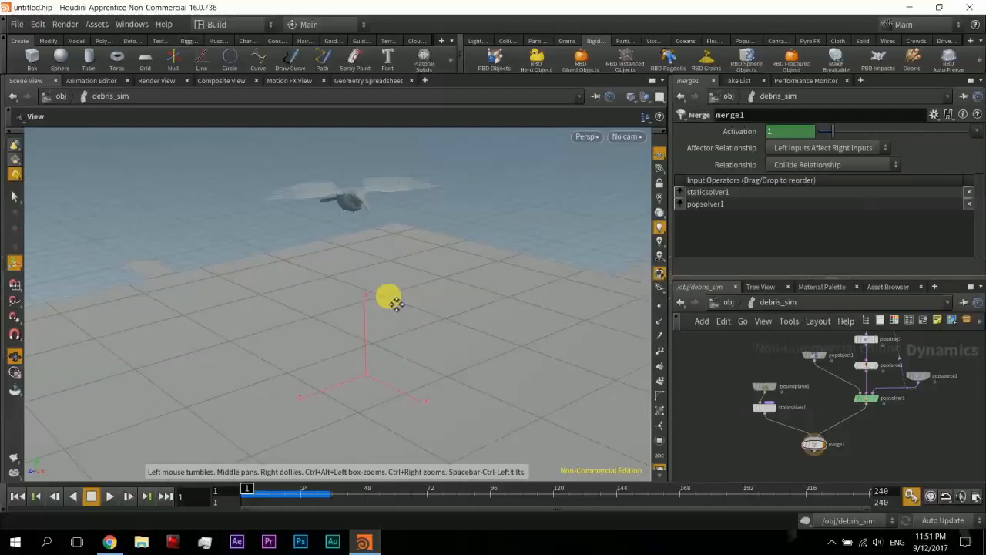
Step: Go up to the object level and apply the Wispy Smoke effect to debris_source
left_click(728, 302)
left_click_drag(831, 357, 884, 462)
left_click_drag(847, 399, 831, 384)
left_click(916, 409)
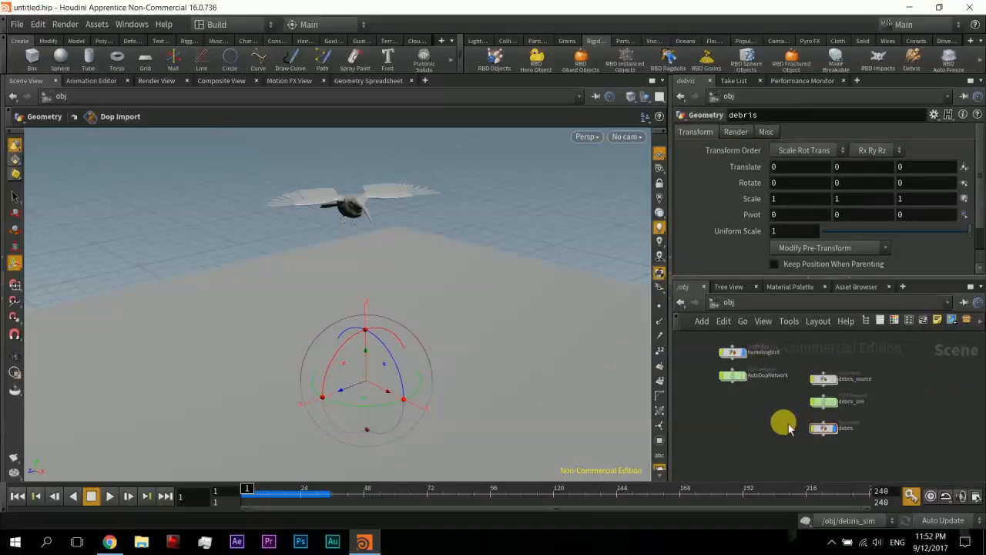
mouse_move(784, 420)
middle_mouse_down()
mouse_move(732, 424)
mouse_move(773, 429)
middle_mouse_up()
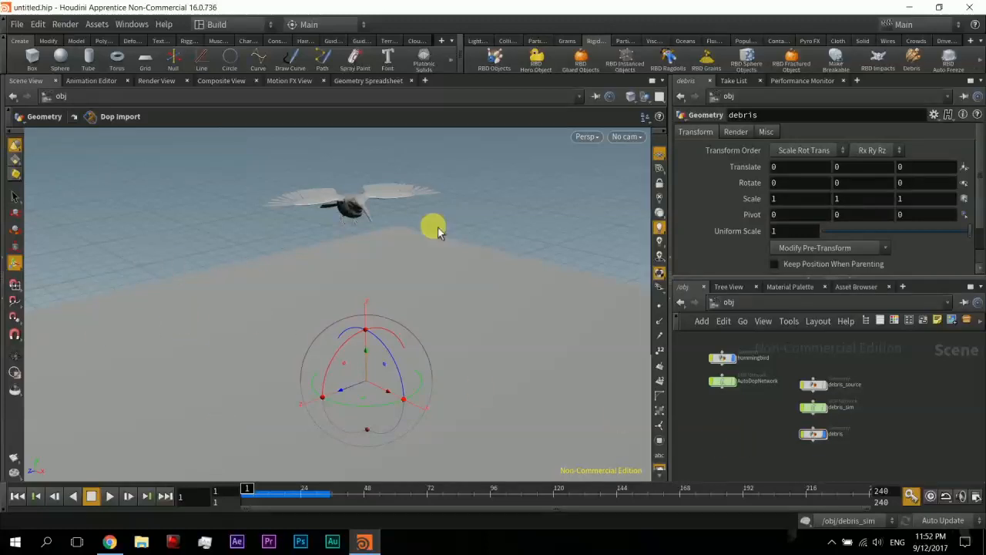
left_click(820, 44)
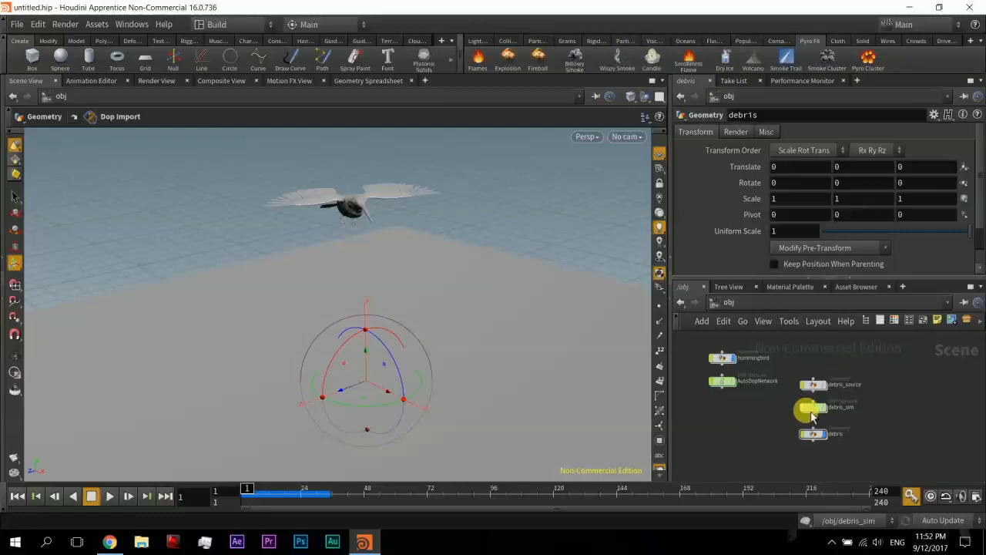
mouse_move(822, 416)
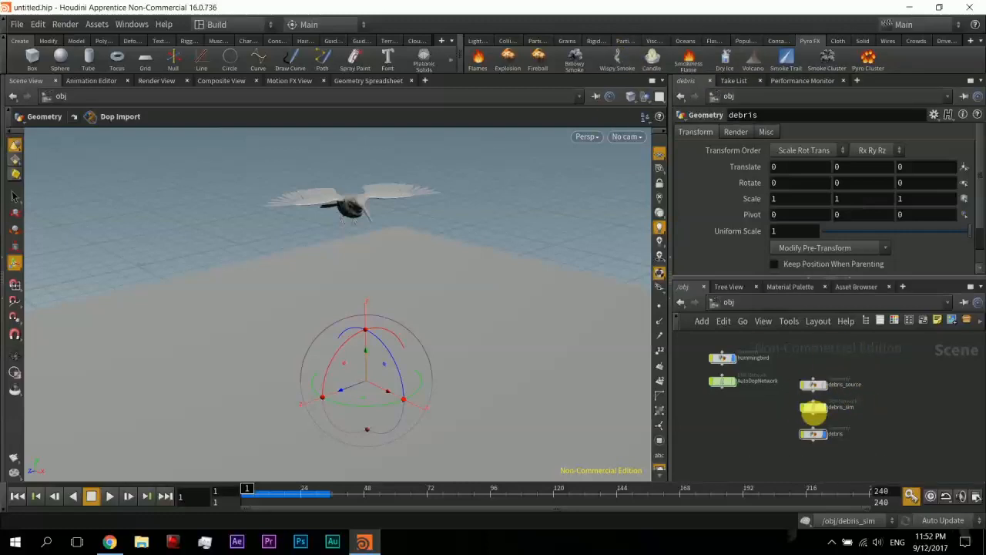
mouse_move(818, 438)
left_click(813, 385)
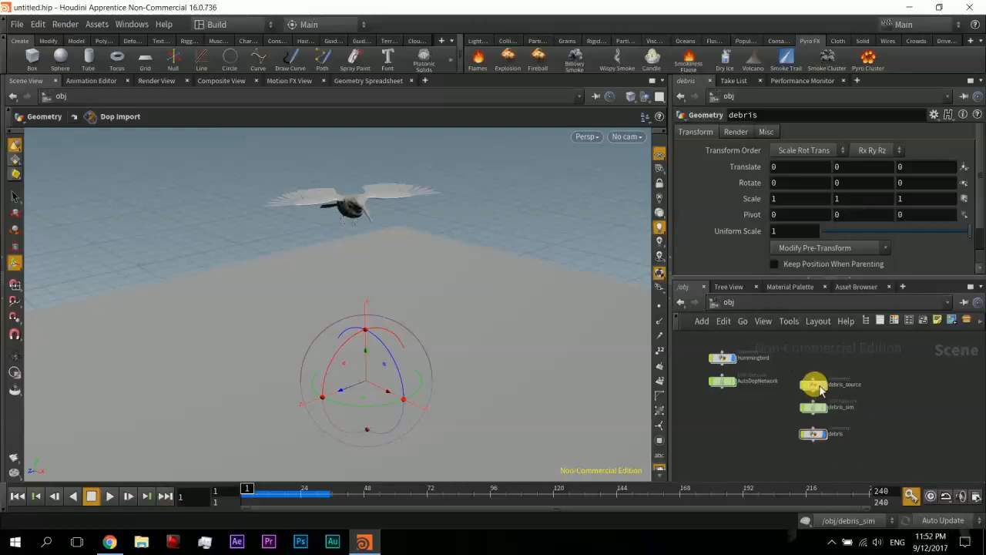
left_click(621, 61)
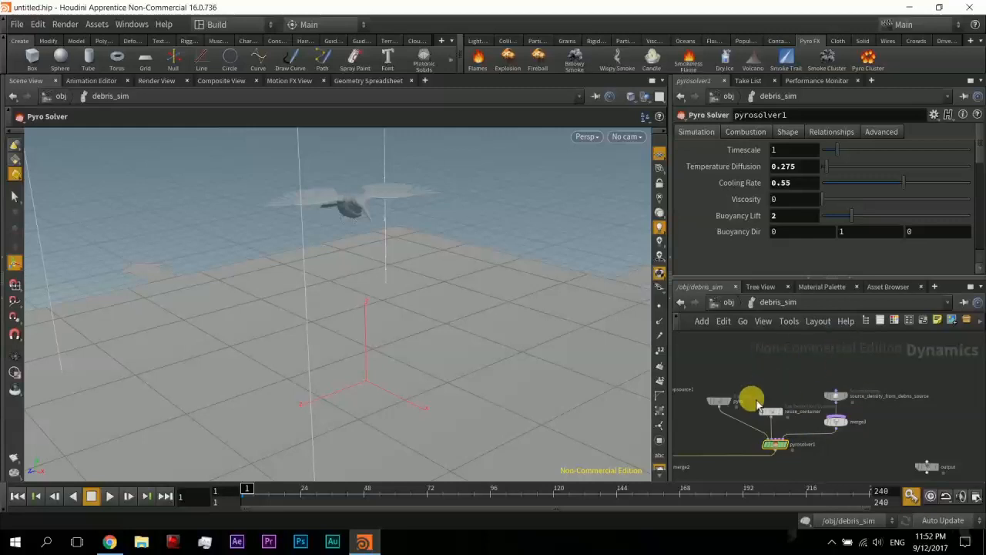
Step: Examine the pyro, resize_container, source volume and pyrosolver1 nodes added to the debris_sim network and how they connect to merge2
mouse_move(778, 389)
middle_mouse_down()
mouse_move(892, 403)
mouse_move(771, 376)
mouse_move(777, 388)
middle_mouse_up()
middle_click_drag(831, 375, 844, 372)
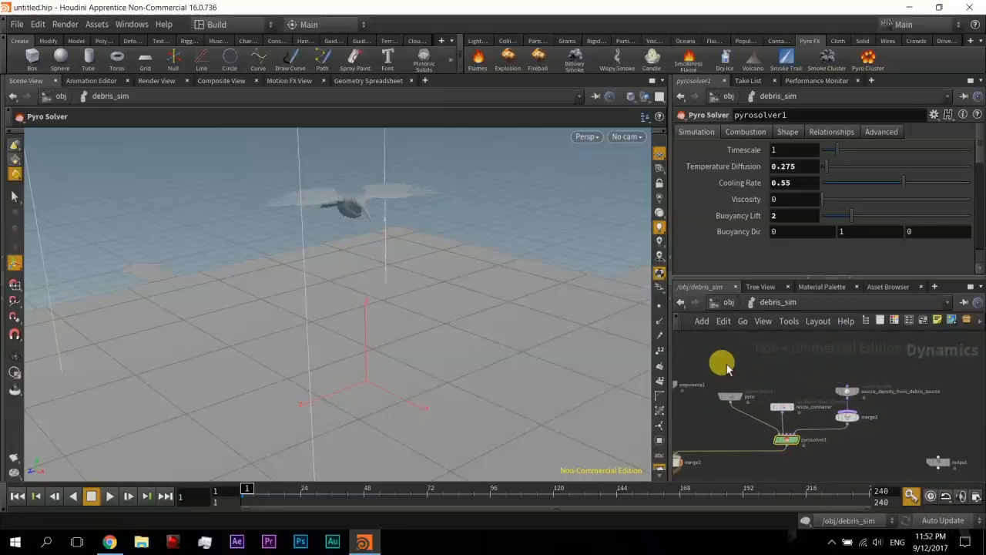
left_click_drag(724, 363, 902, 436)
left_click_drag(909, 380, 912, 366)
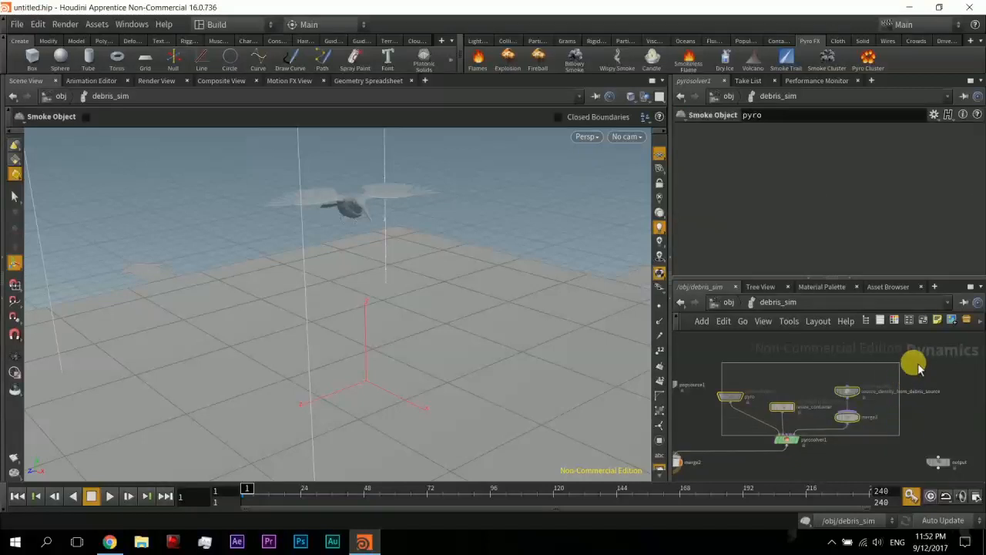
left_click(807, 367)
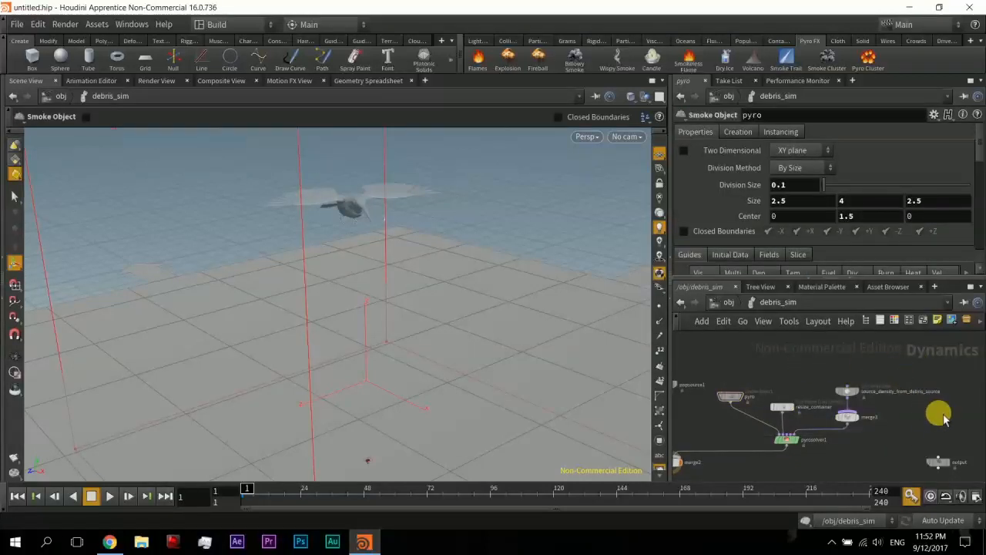
middle_click_drag(934, 421, 954, 365)
left_click_drag(959, 413, 689, 452)
left_click_drag(697, 414, 706, 449)
middle_click_drag(852, 396, 843, 424)
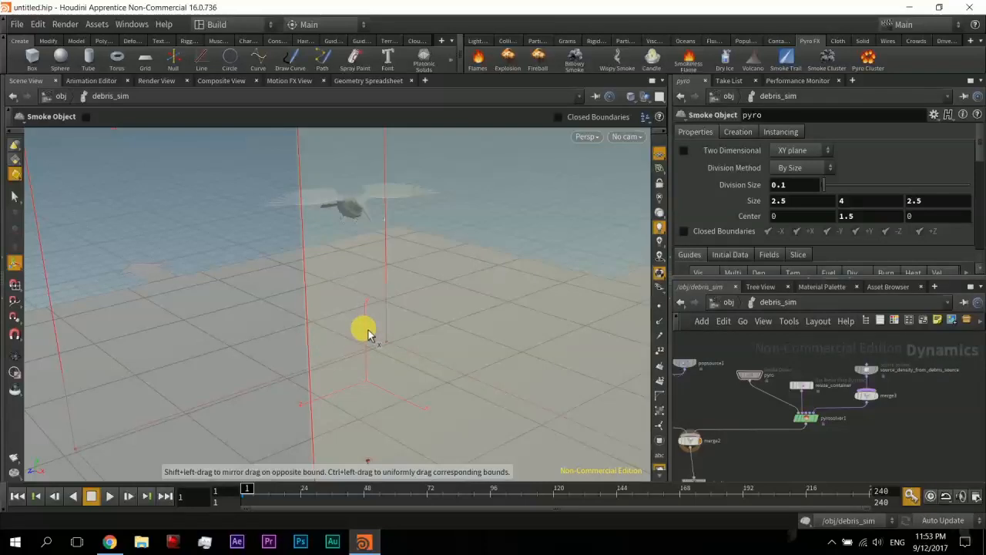
Step: Play the smoke and debris simulation from frame 1 to frame 38 from a lower viewpoint, and rewind to frame 1
left_click_drag(368, 334, 369, 294, "alt")
left_click_drag(372, 336, 372, 316, "alt")
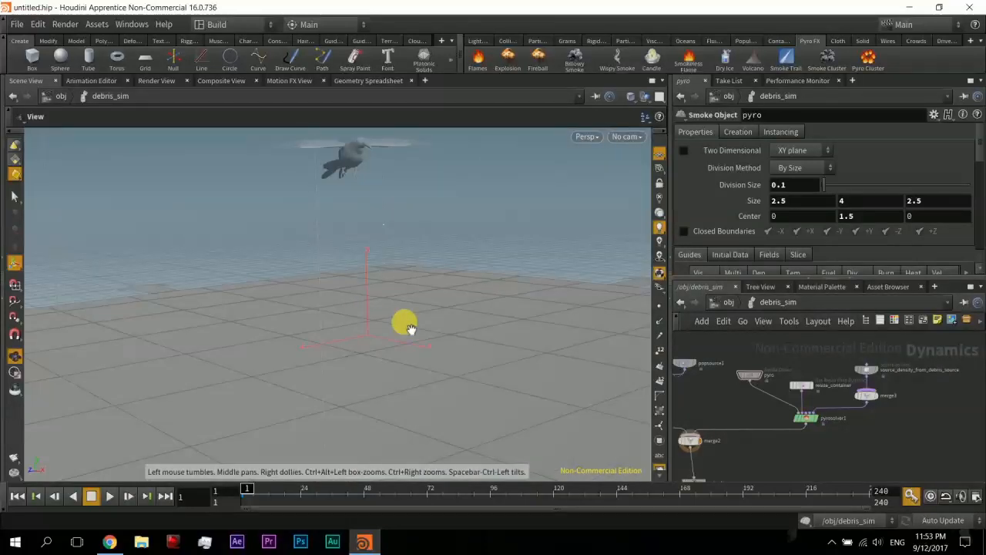
middle_click_drag(410, 329, 396, 368, "alt")
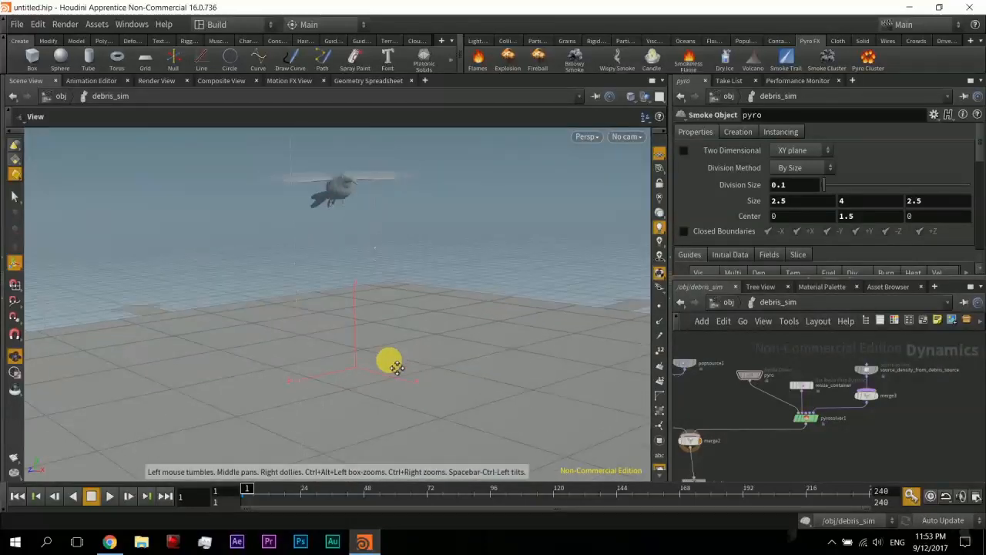
left_click(110, 496)
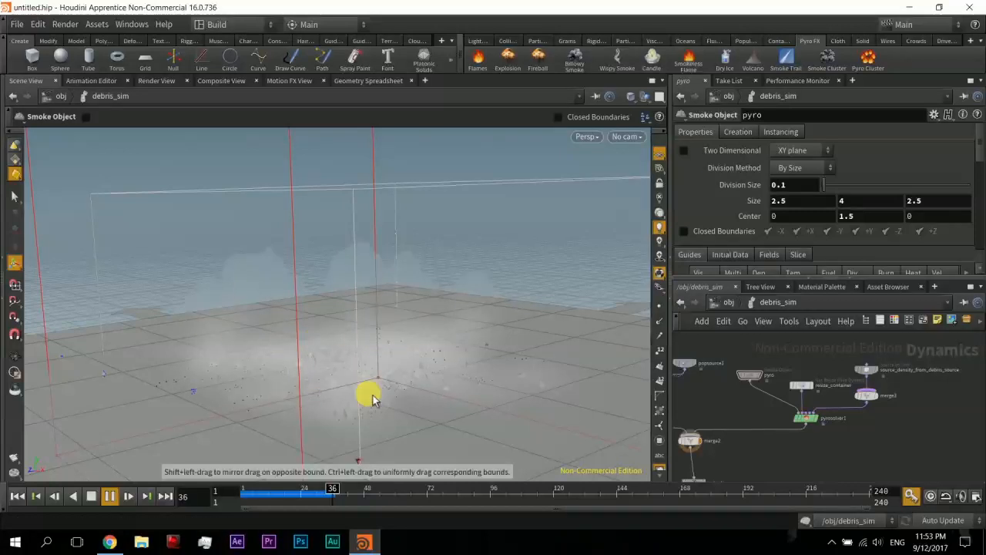
left_click(112, 498)
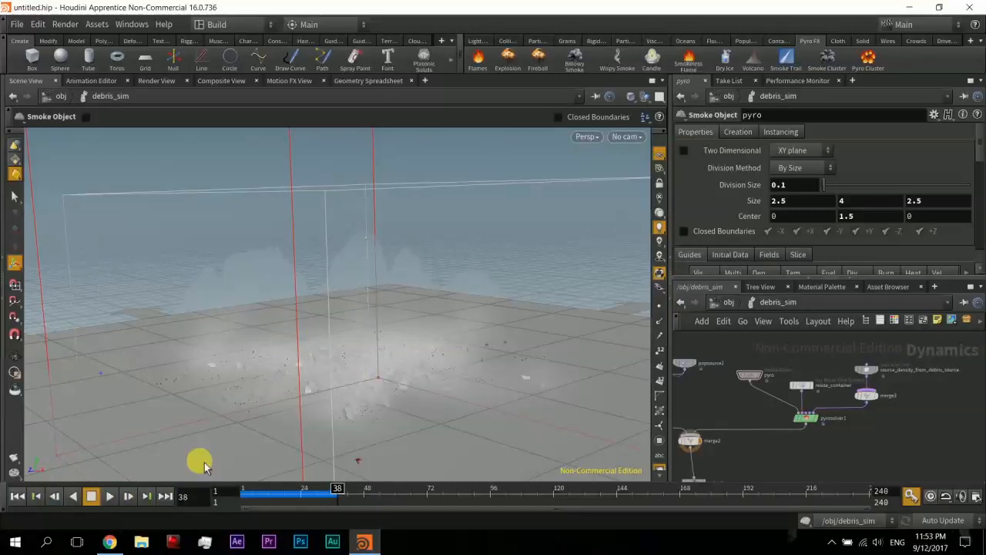
key("ctrl+Up")
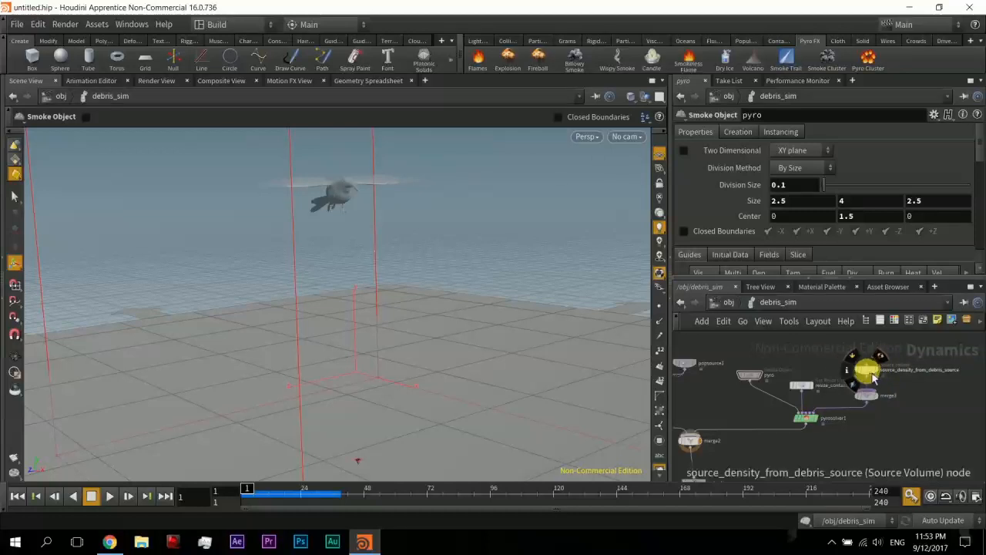
Step: Review the settings of source_density_from_debris_source and the Properties, Creation and Instancing settings of the pyro smoke object
left_click(872, 373)
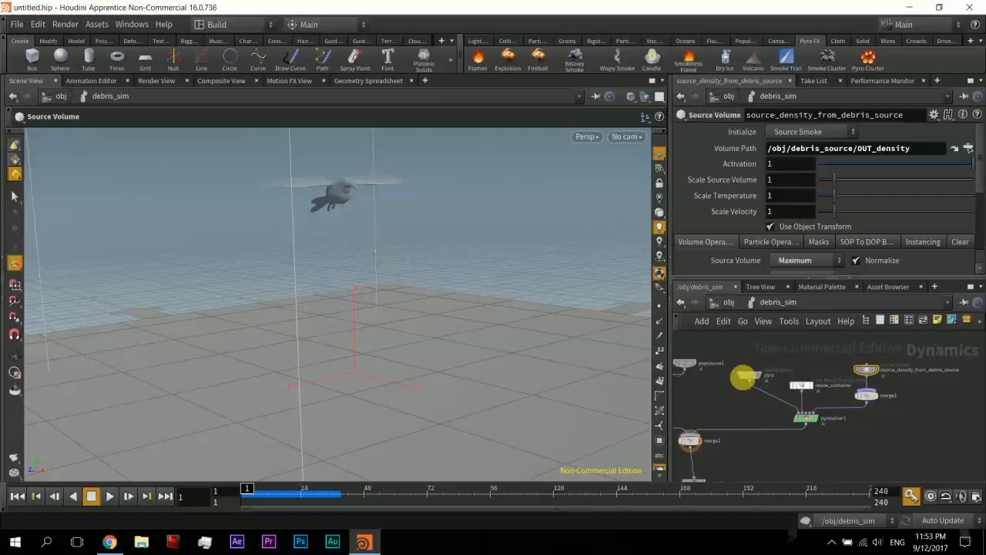
left_click(753, 377)
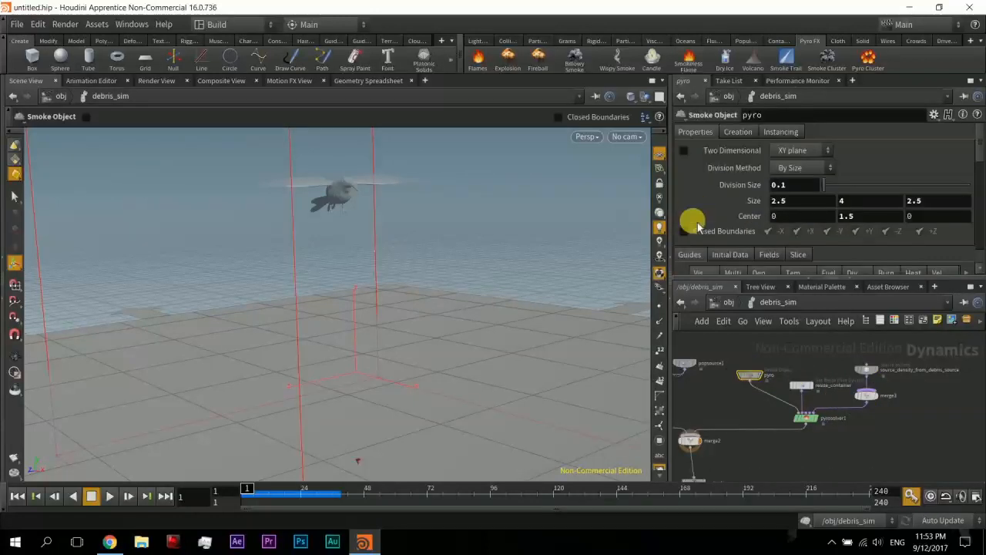
scroll(751, 214, "down", 3)
scroll(763, 216, "up", 3)
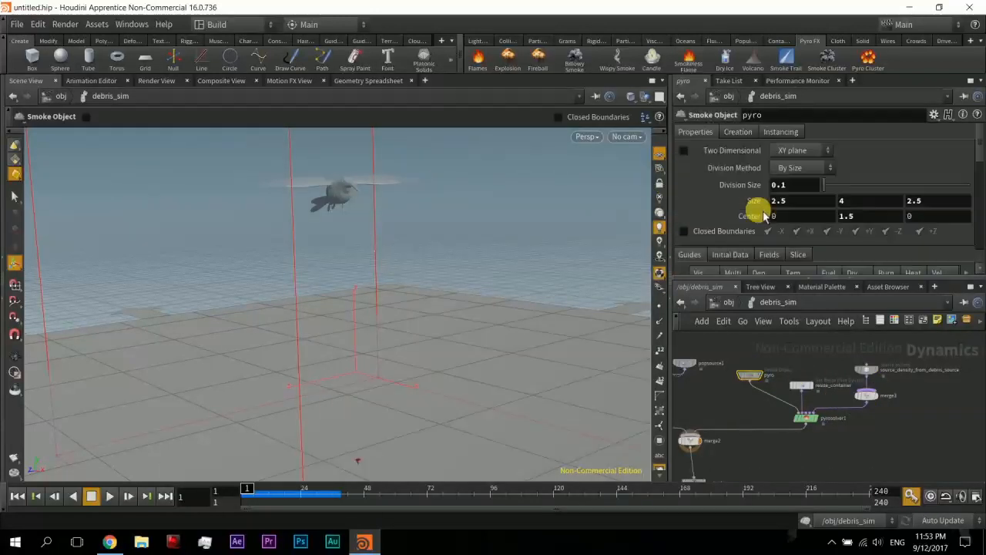
left_click(739, 132)
left_click(778, 132)
left_click(691, 132)
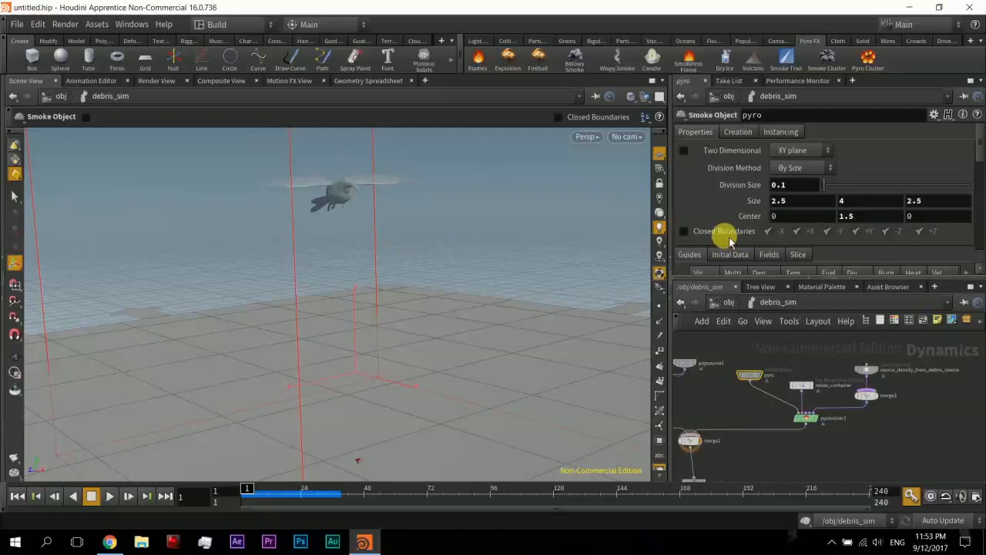
scroll(720, 231, "down", 2)
scroll(740, 204, "up", 2)
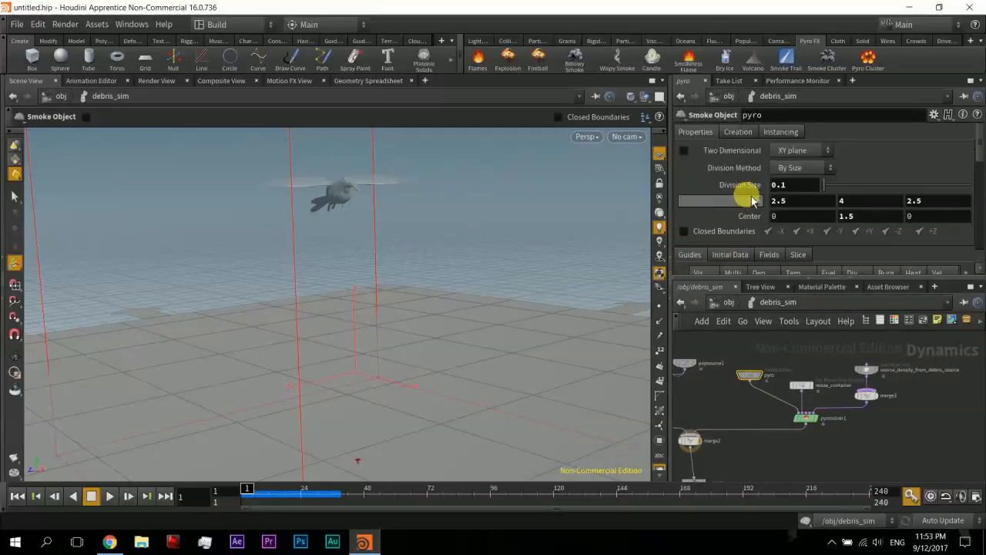
Step: Show the Shape settings of pyrosolver1 and play the smoke simulation from frame 1 to frame 47
left_click(806, 418)
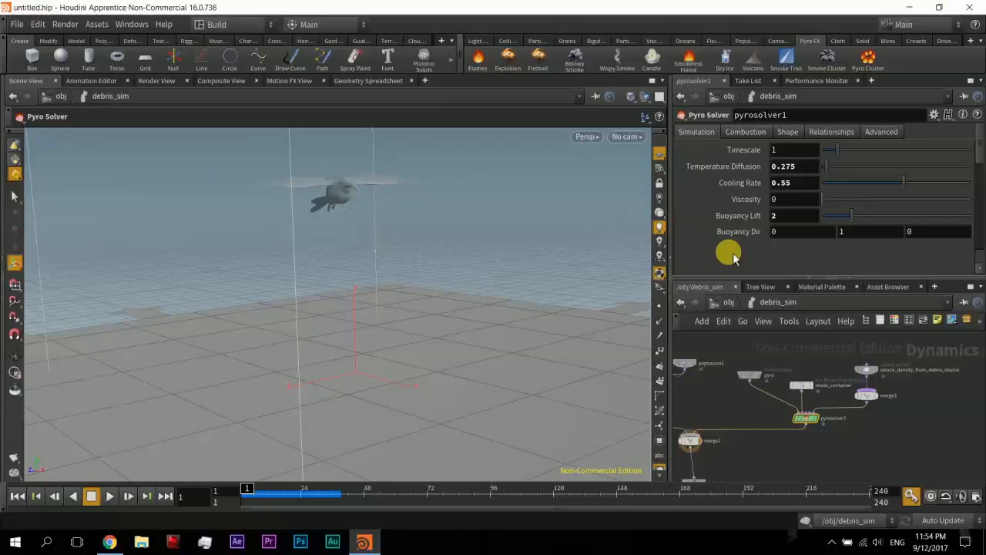
left_click(788, 131)
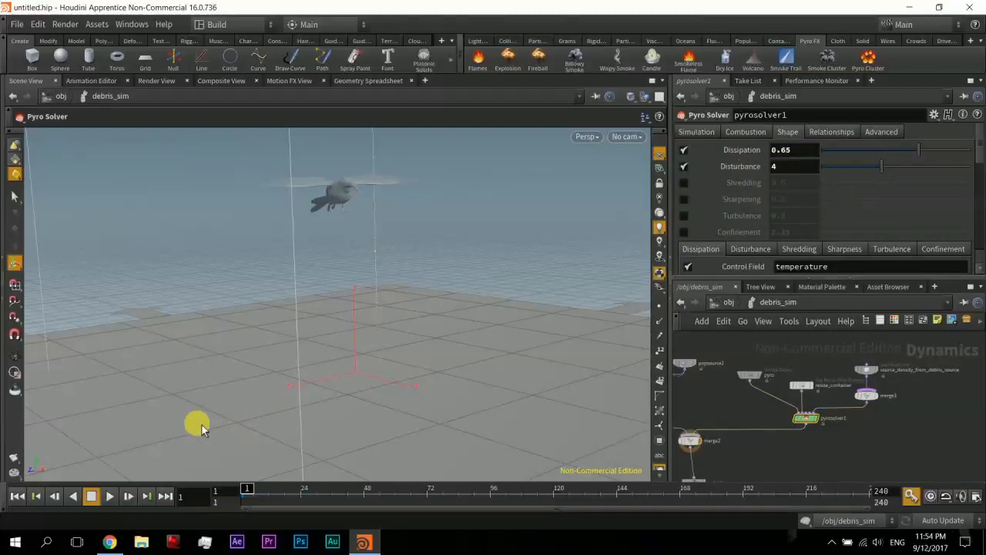
left_click(111, 496)
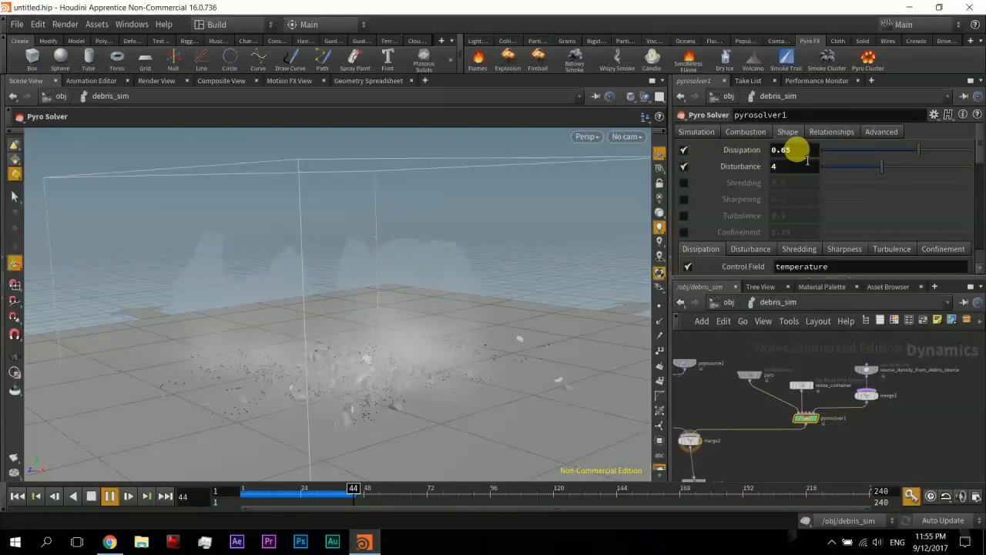
left_click(110, 497)
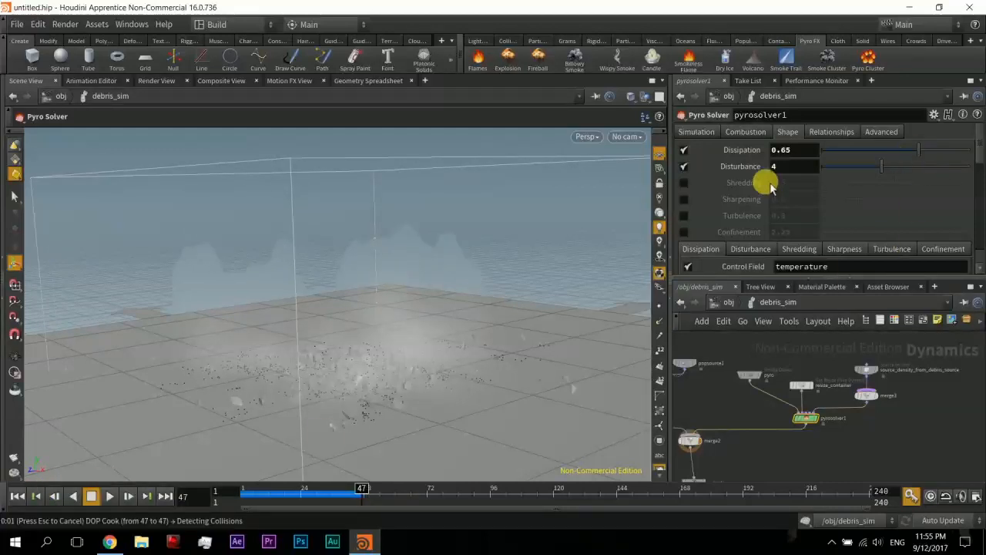
Step: Try a Dissipation of 1 on pyrosolver1 and replay the smoke simulation from frame 1 to frame 45
left_click(789, 150)
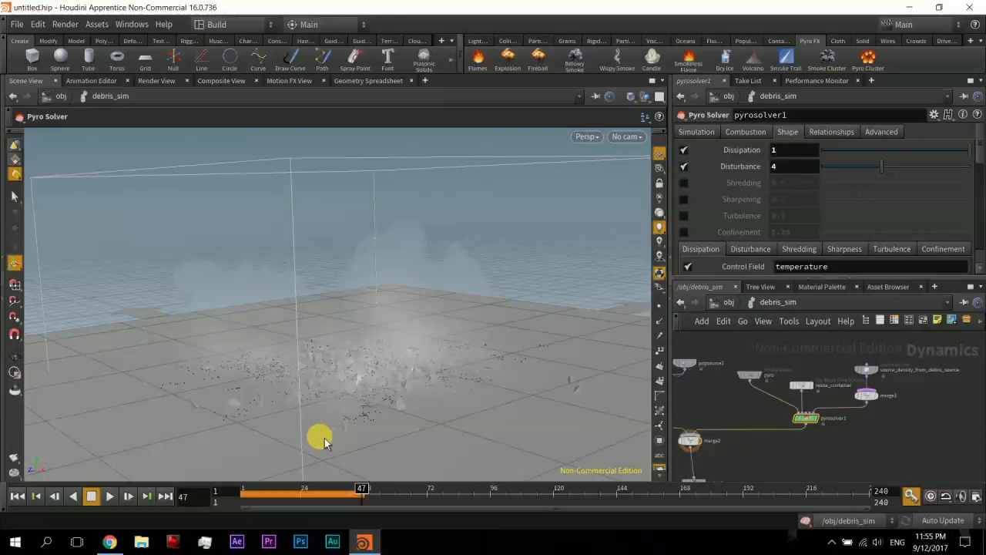
left_click(17, 496)
left_click(109, 495)
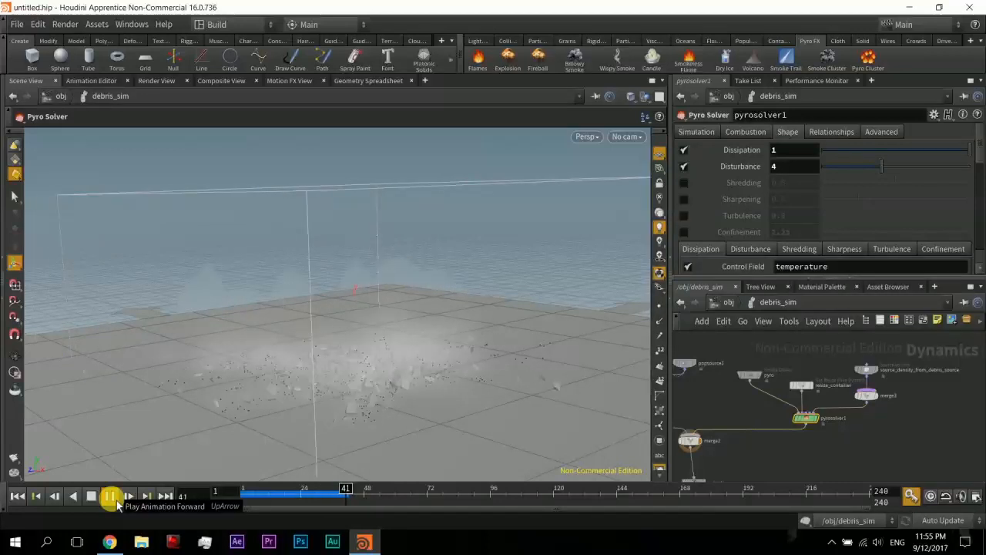
left_click(110, 496)
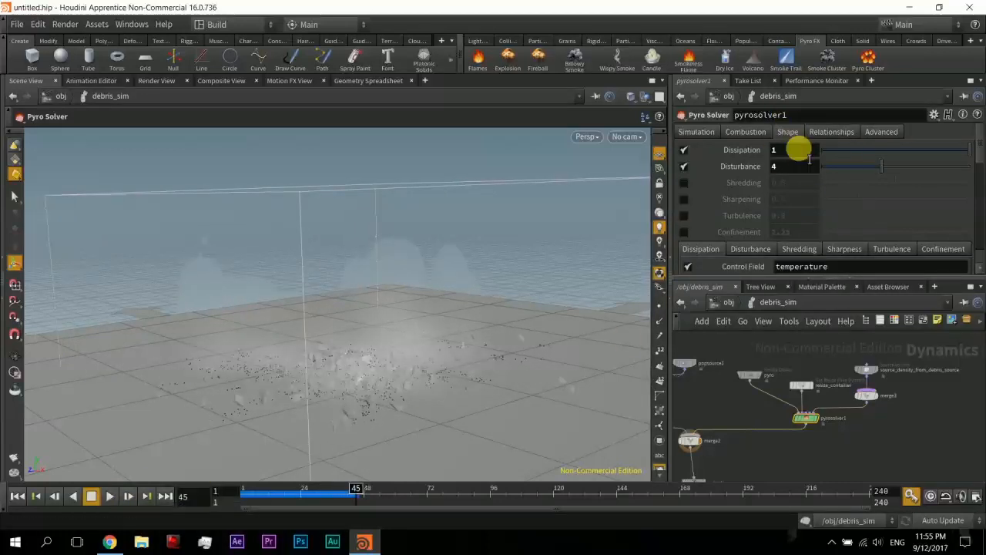
Step: Set pyrosolver1's Dissipation to 3, replay the smoke simulation from the start to frame 47, and return to frame 1
left_click_drag(801, 154, 763, 152)
type("3")
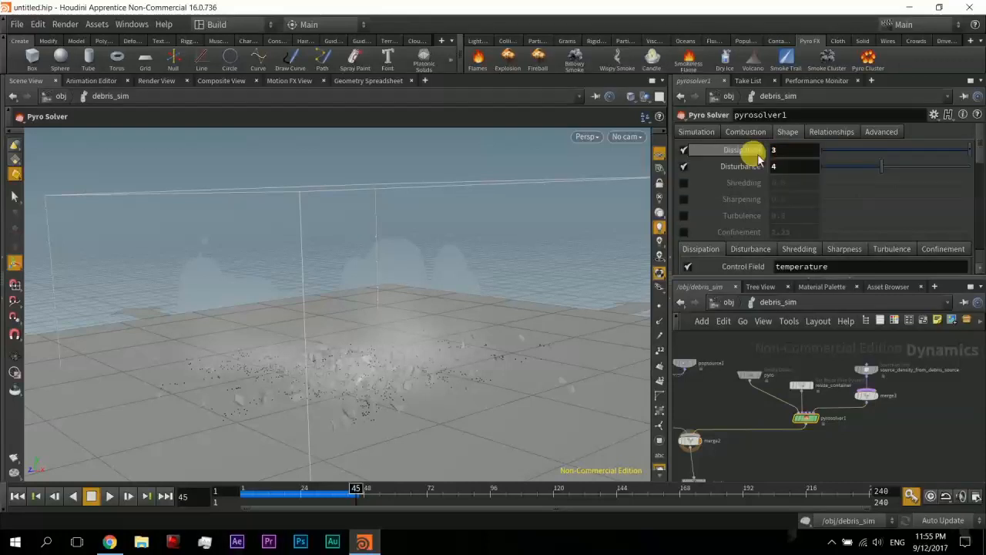
left_click(19, 496)
left_click(110, 496)
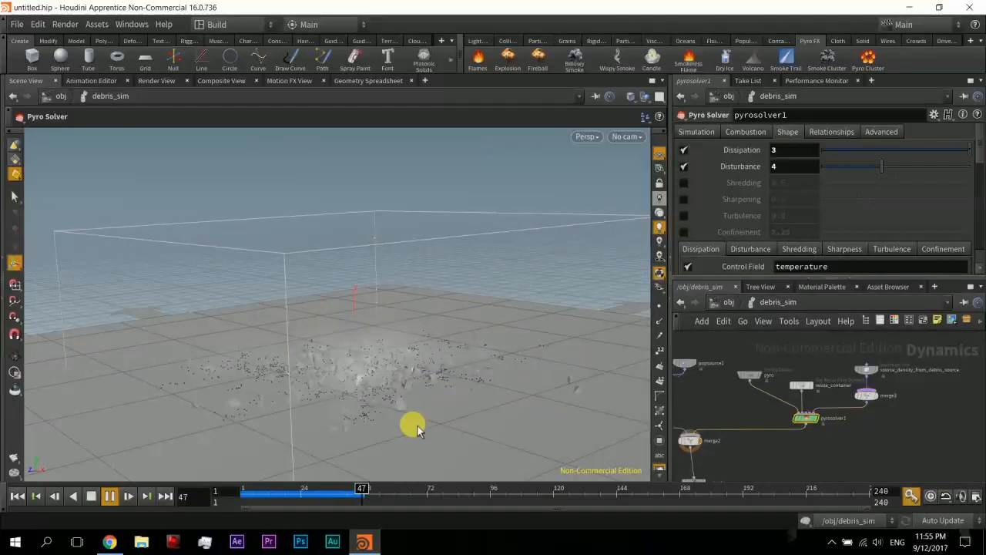
left_click(241, 493)
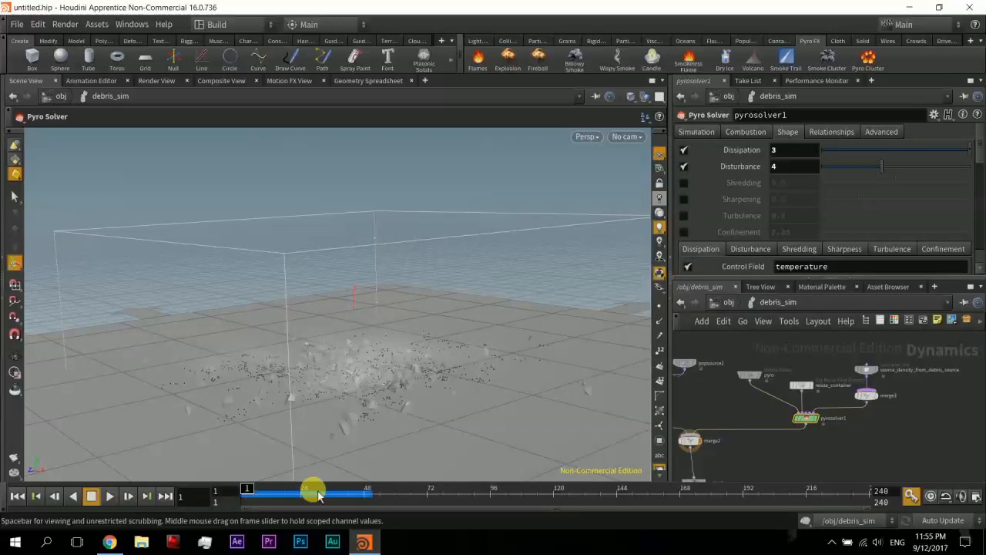
Step: Go back up to the object level and place the pyro_import node below AutoDopNetwork
left_click(733, 301)
middle_click_drag(718, 397, 807, 430)
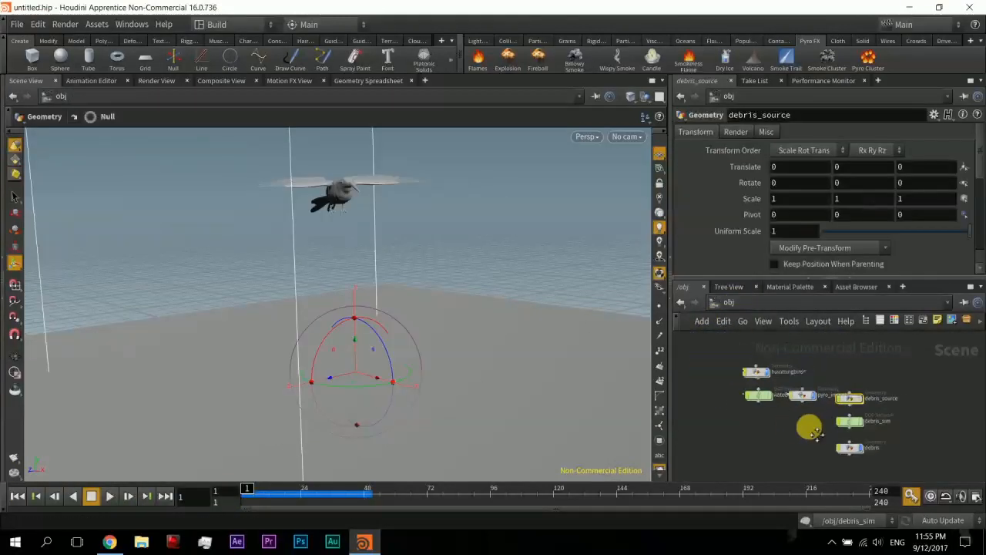
left_click_drag(810, 392, 777, 428)
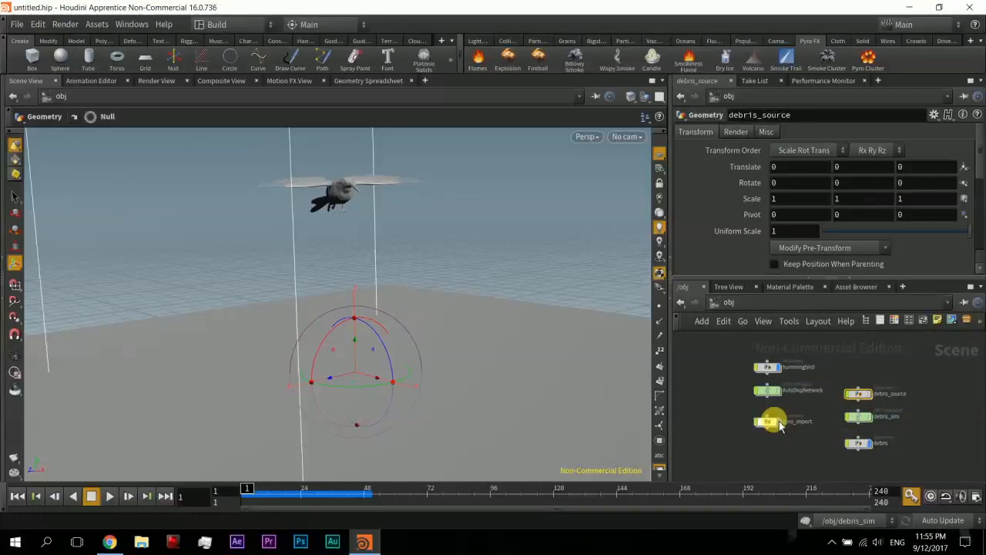
mouse_move(820, 423)
middle_mouse_down()
mouse_move(815, 408)
mouse_move(832, 421)
middle_mouse_up()
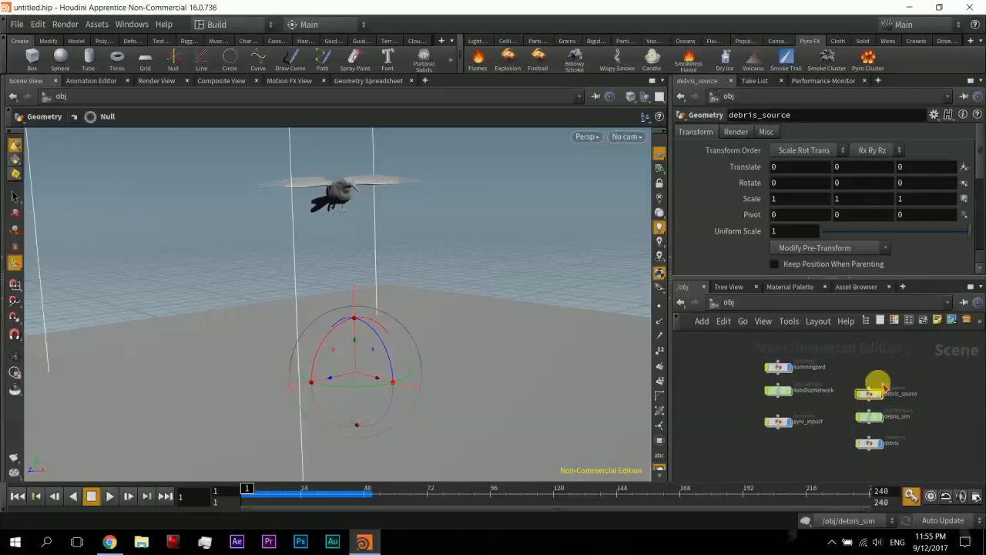
Step: Select the debris_source, debris_sim and debris nodes together and shift them closer to the hummingbird nodes
left_click_drag(853, 359, 915, 458)
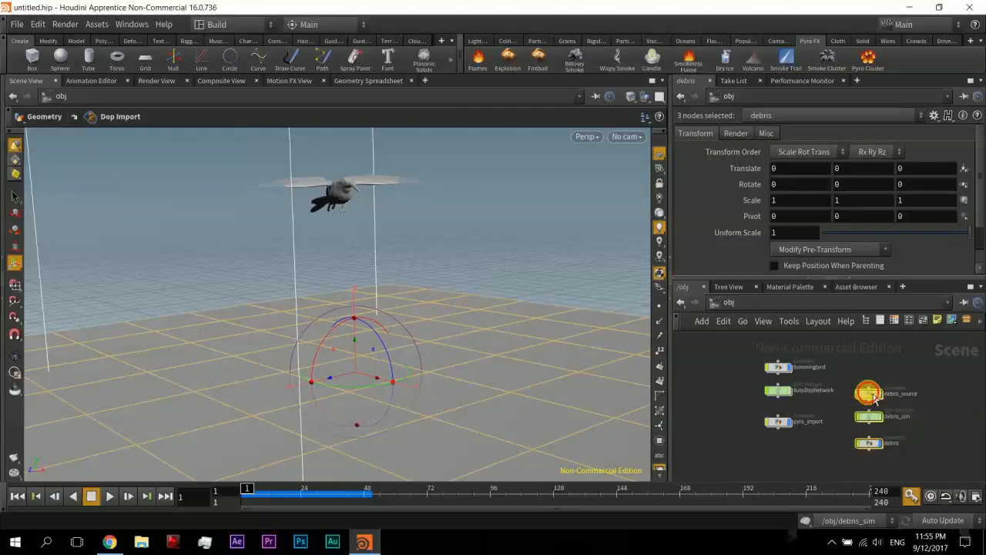
mouse_move(874, 397)
left_mouse_down()
mouse_move(861, 375)
mouse_move(891, 359)
mouse_move(870, 377)
left_mouse_up()
left_click(728, 382)
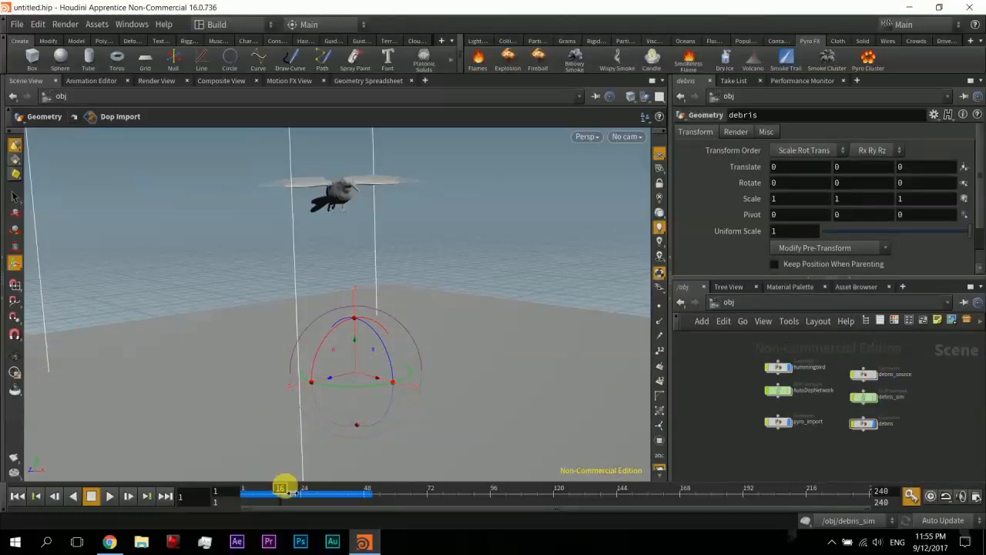
Step: Advance to frame 36, check how the debris looks in a test render, and return to the scene view
left_click_drag(281, 487, 332, 488)
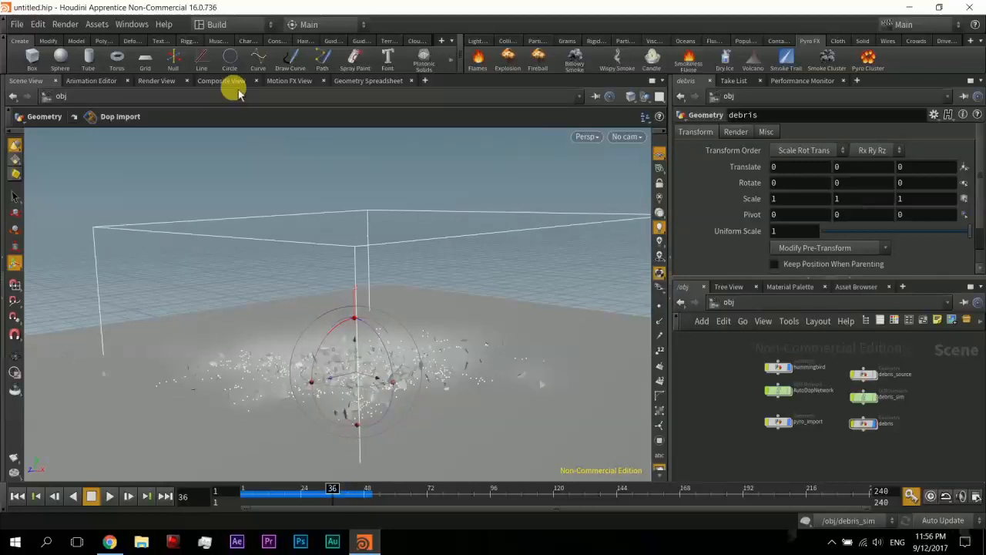
left_click(161, 81)
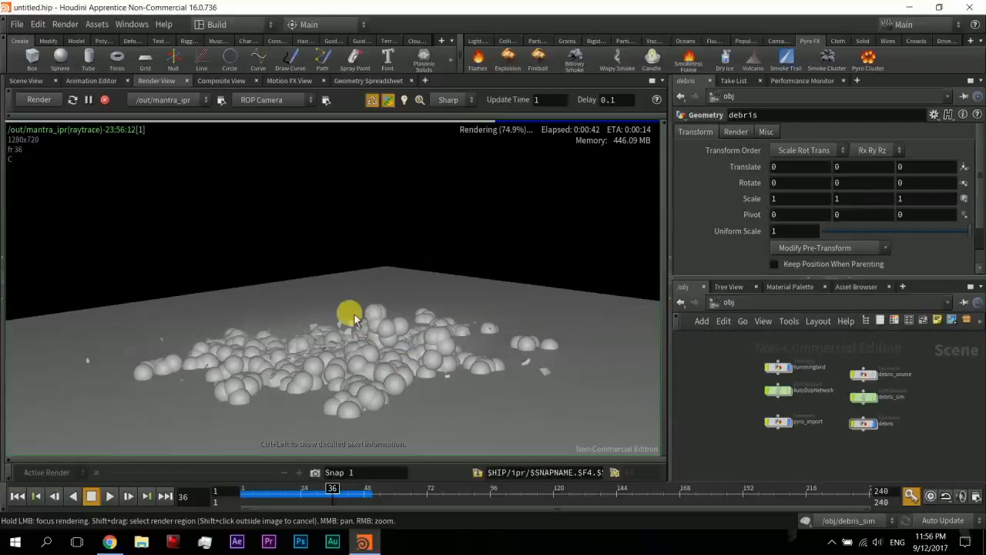
left_click(48, 83)
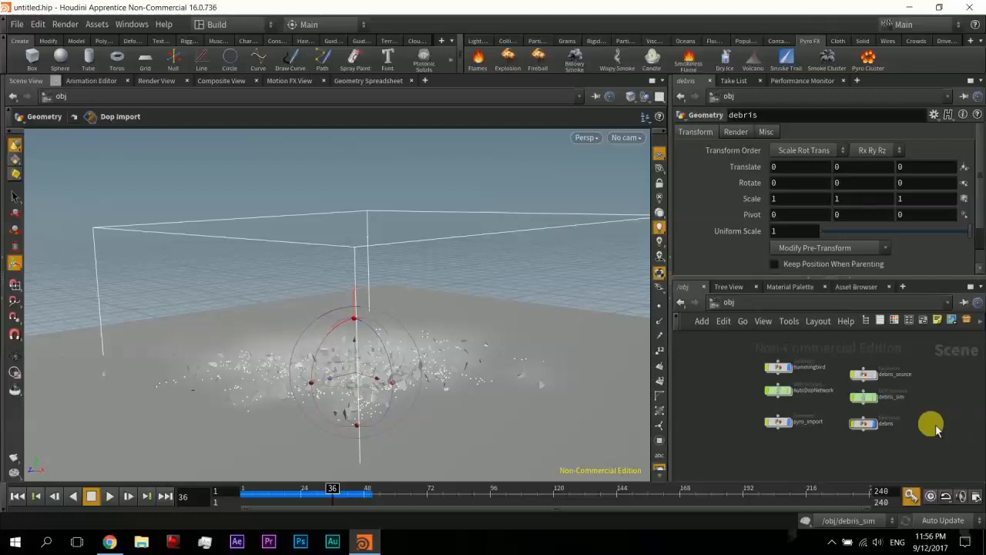
Step: Inside the debris object, add a Point node below dopimport1 and connect dopimport1 to its first input
double_click(866, 424)
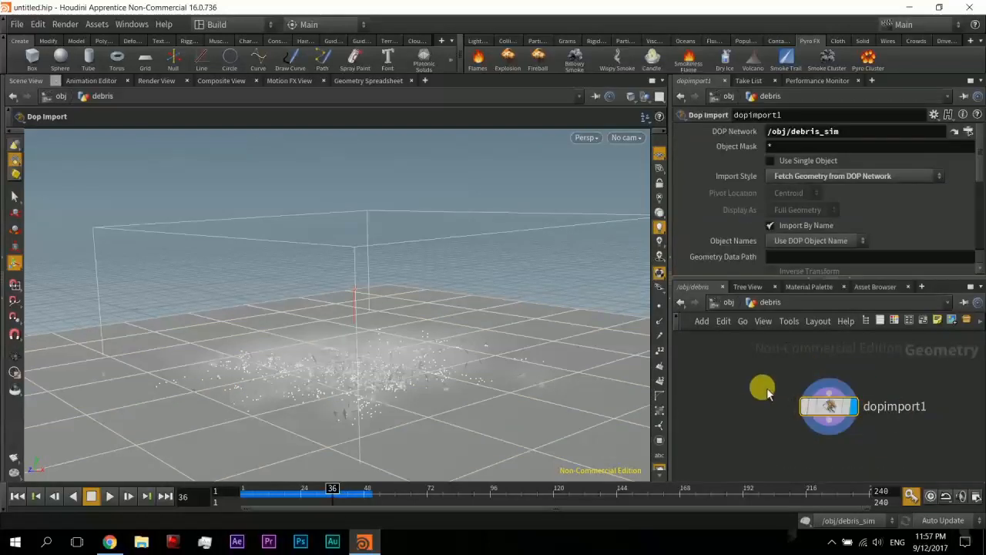
mouse_move(782, 428)
middle_mouse_down()
mouse_move(763, 393)
mouse_move(794, 393)
mouse_move(797, 434)
mouse_move(794, 419)
mouse_move(781, 423)
middle_mouse_up()
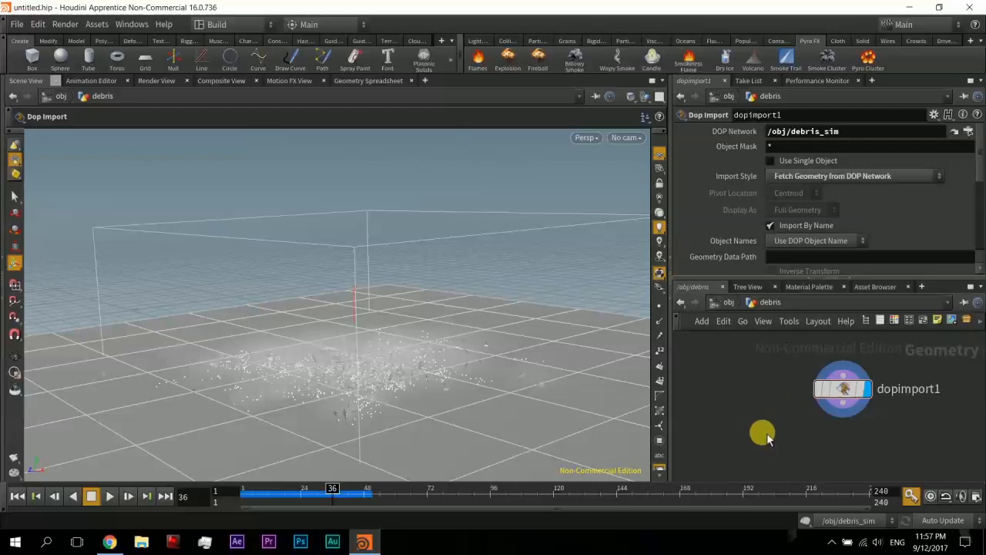
key("Tab")
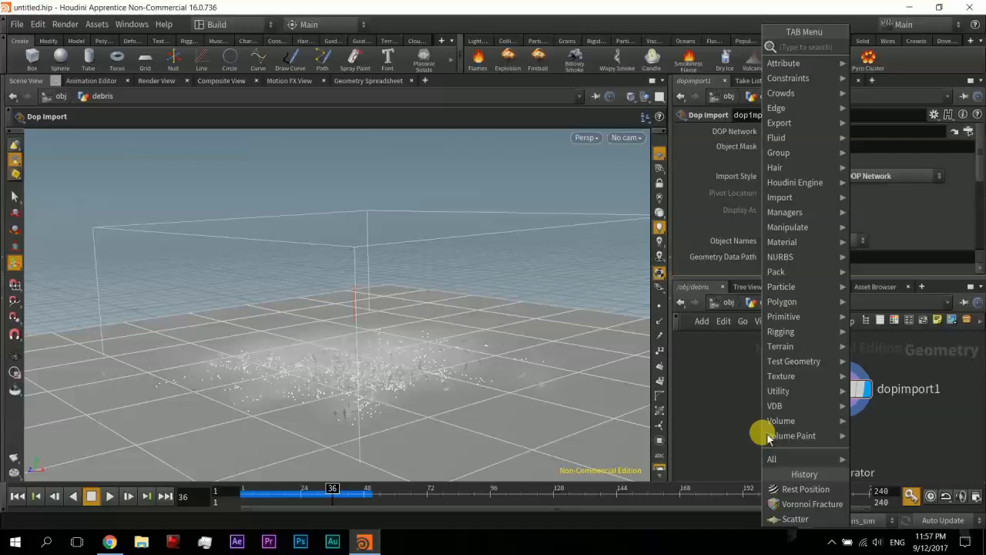
type("point")
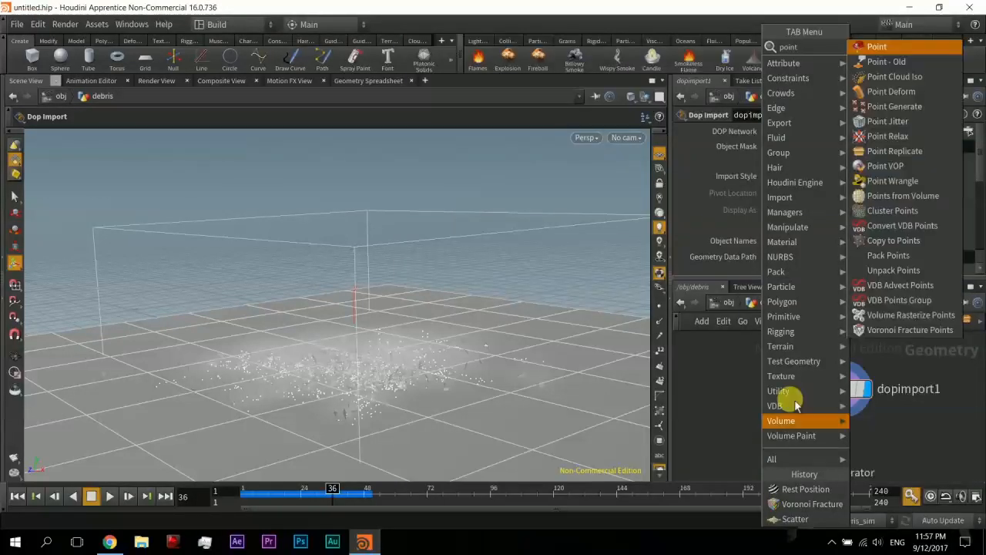
key("Return")
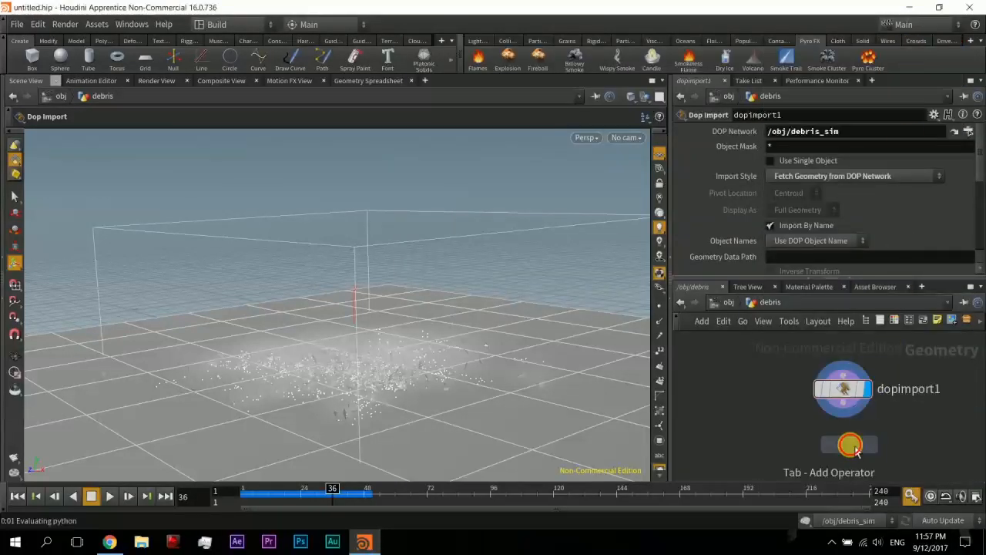
left_click(850, 445)
left_click_drag(843, 403, 832, 432)
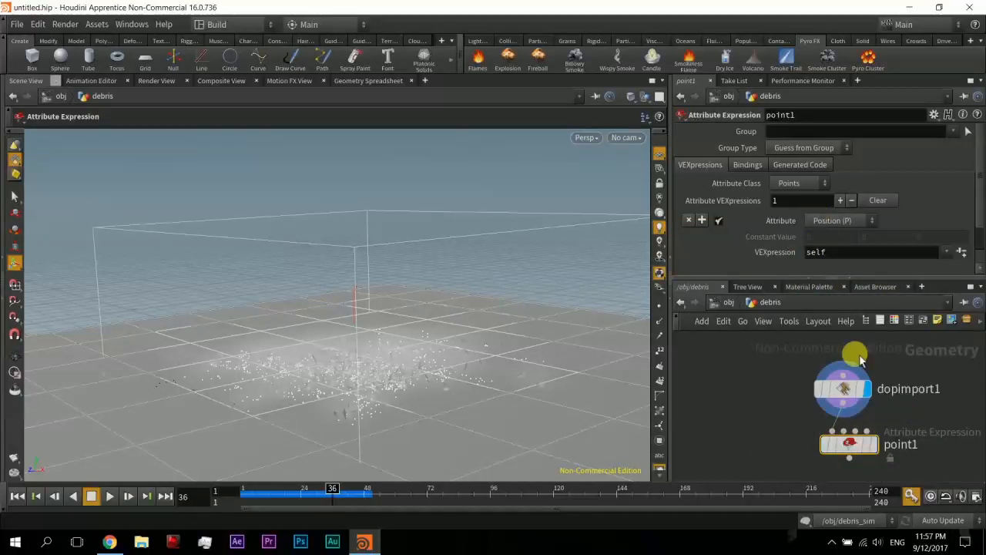
Step: Set point1's attribute to Scale (pscale) and its VEXpression to the Constant Value preset
left_click(946, 252)
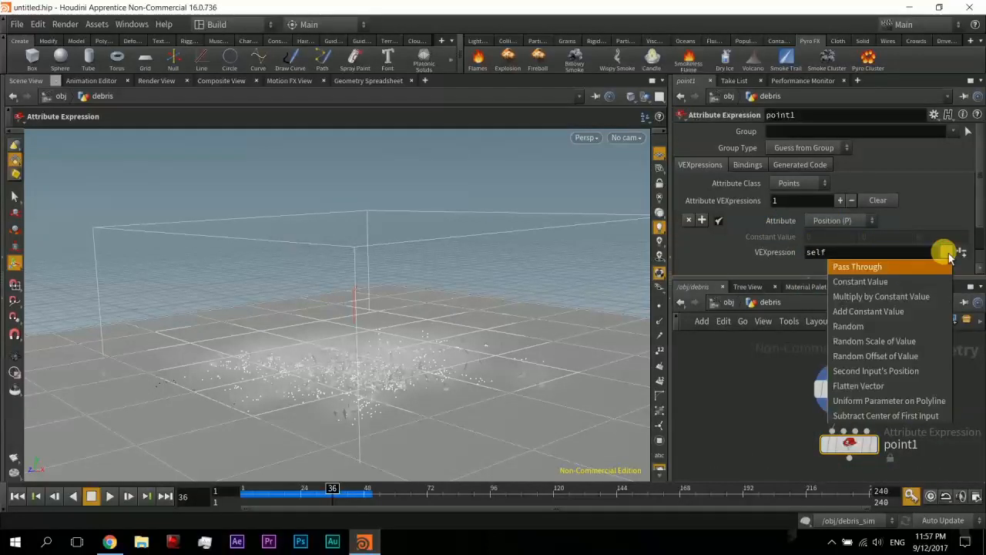
left_click(874, 218)
left_click(868, 221)
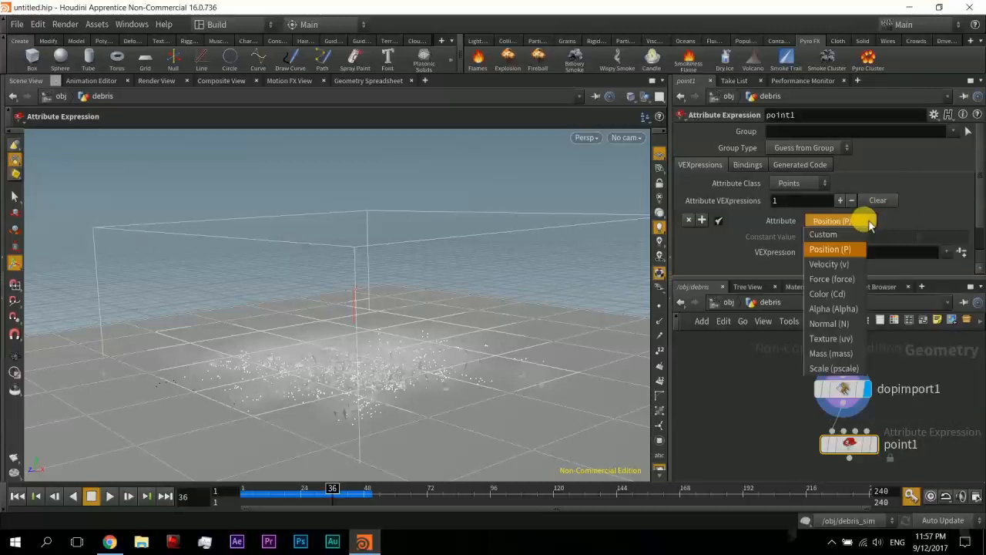
left_click(833, 367)
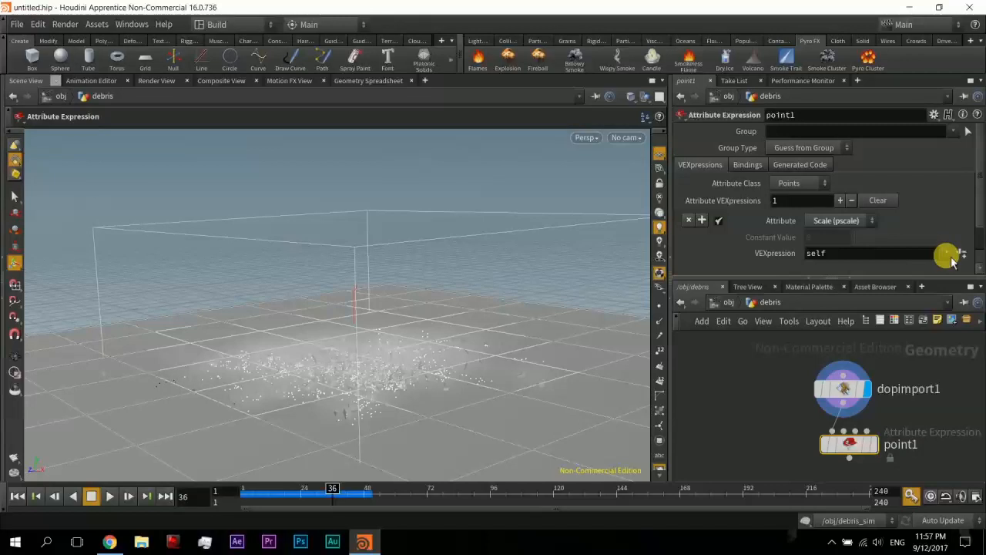
left_click(950, 259)
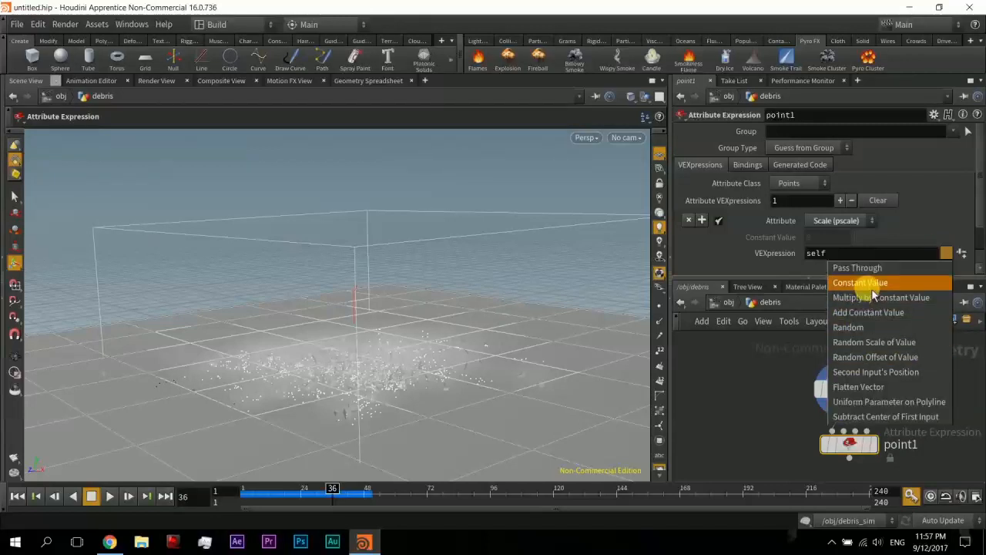
left_click(845, 263)
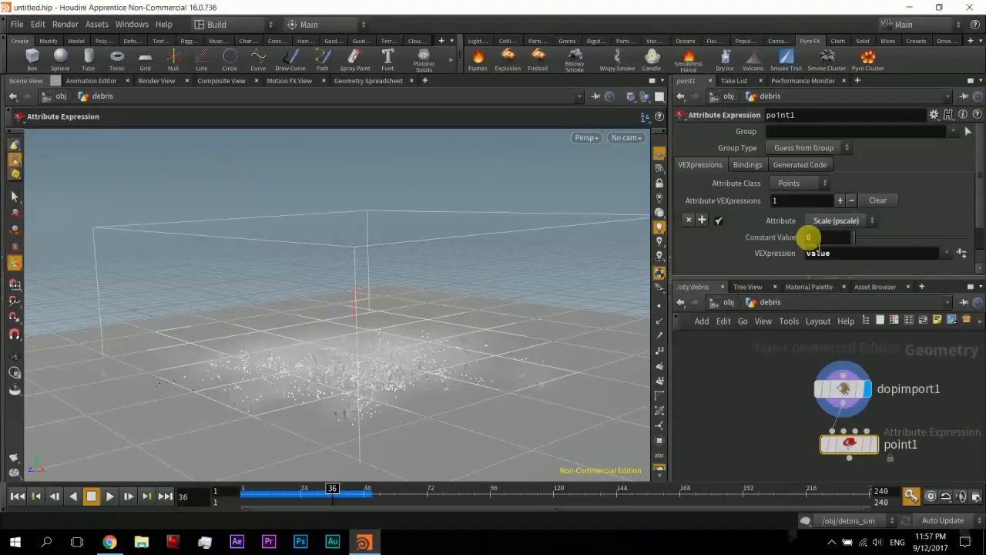
Step: Try a Constant Value of 0.05 for point1's pscale, re-render the frame, and stop the render
left_click(159, 81)
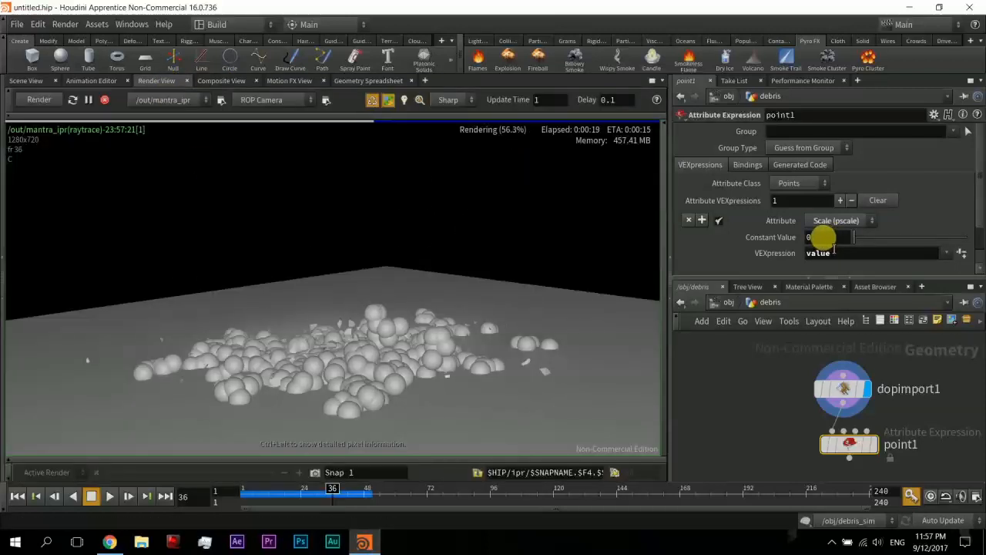
left_click(815, 238)
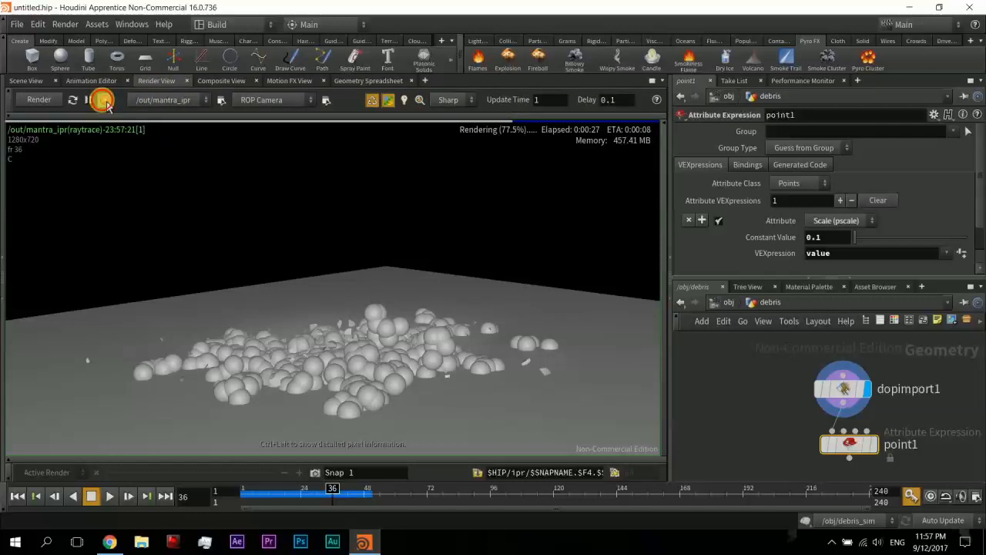
left_click(38, 100)
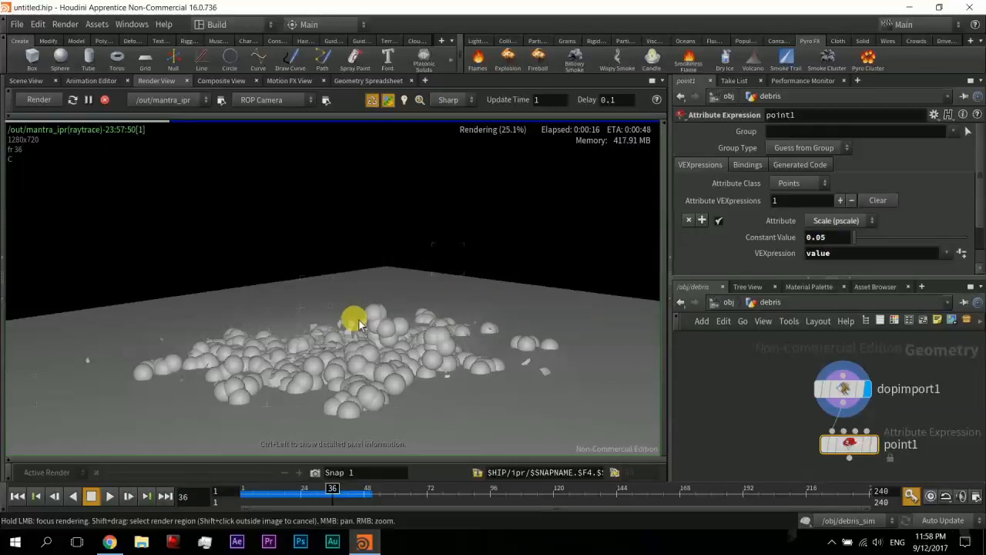
left_click(105, 99)
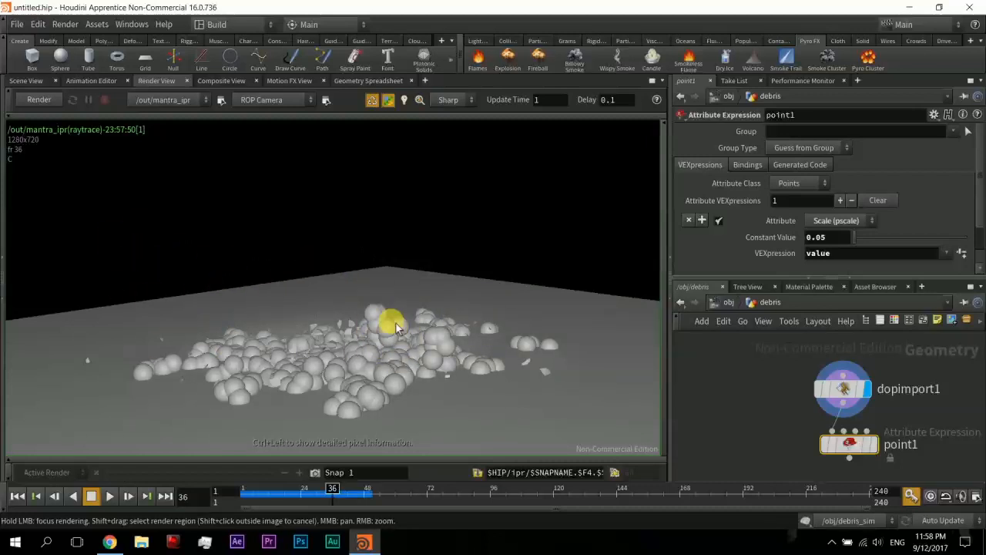
Step: Limit the render to a region around the central debris and make point1 the displayed node of the network
left_click_drag(275, 273, 507, 414, "shift")
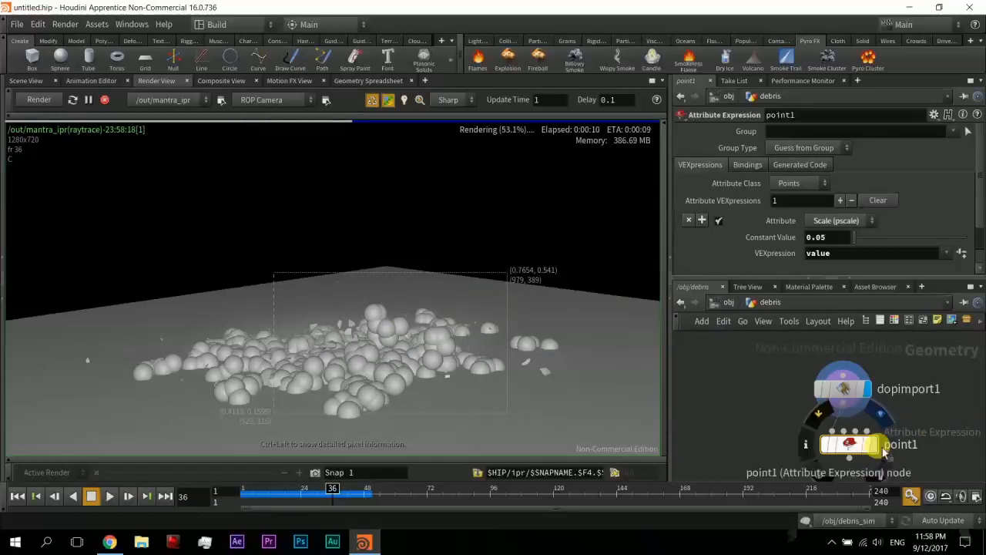
left_click(877, 444)
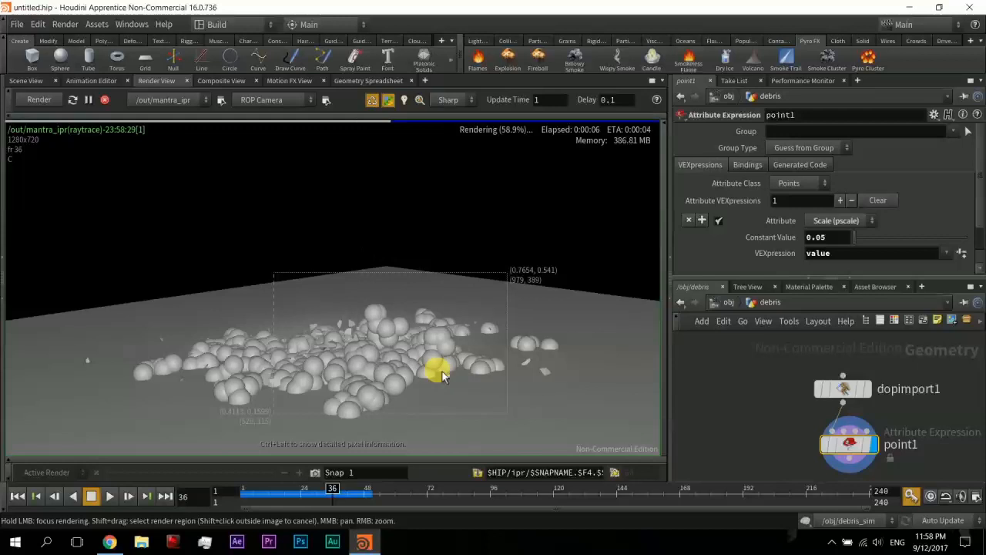
left_click_drag(851, 391, 860, 382)
left_click_drag(851, 446, 843, 432)
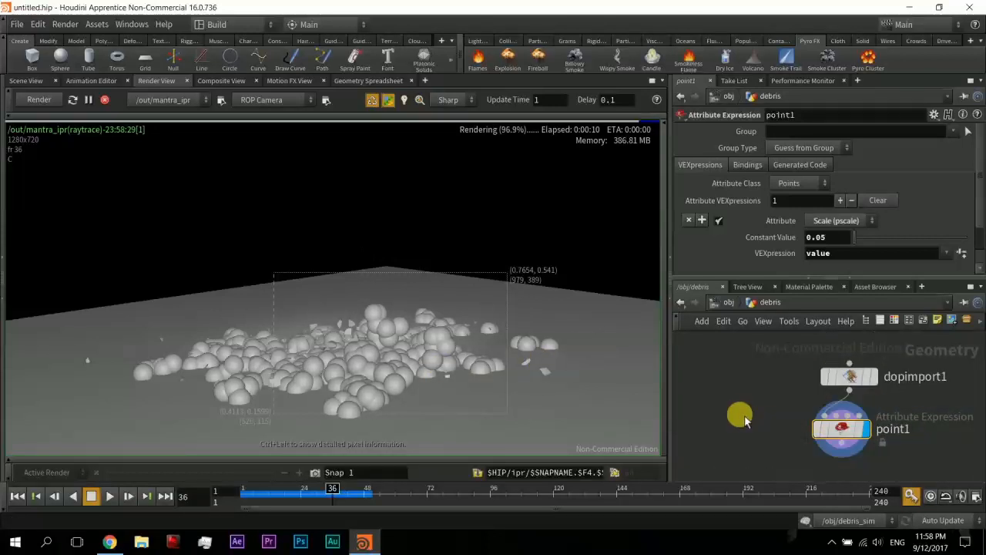
Step: Re-render the region and try a pscale Constant Value of 0.01 on point1
left_click(46, 100)
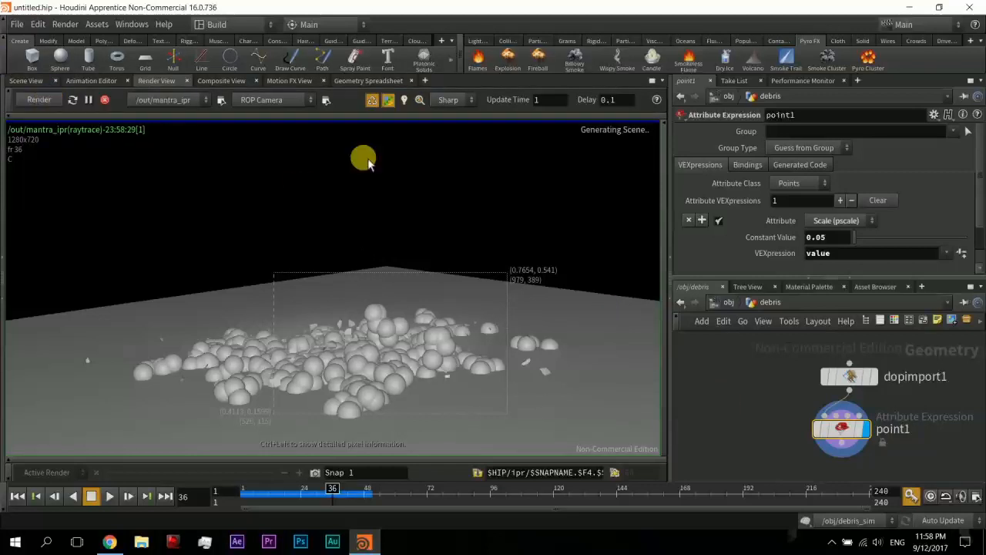
scroll(905, 231, "down", 1)
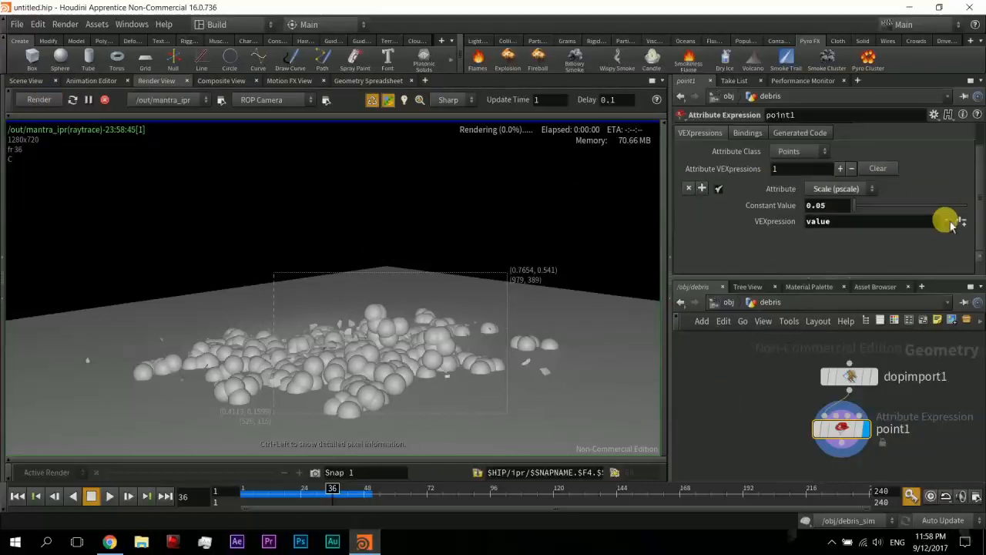
left_click(947, 221)
left_click(886, 252)
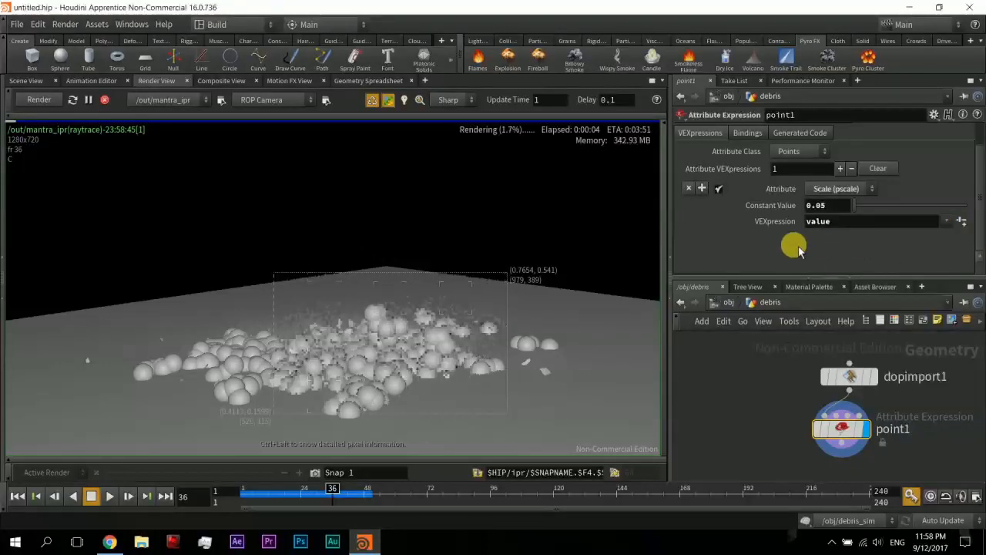
left_click(836, 207)
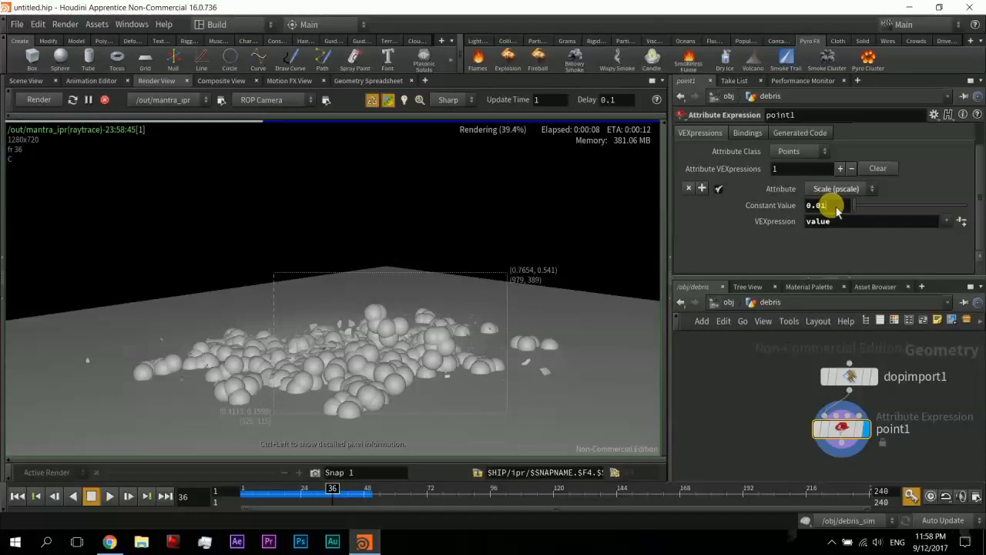
key("Return")
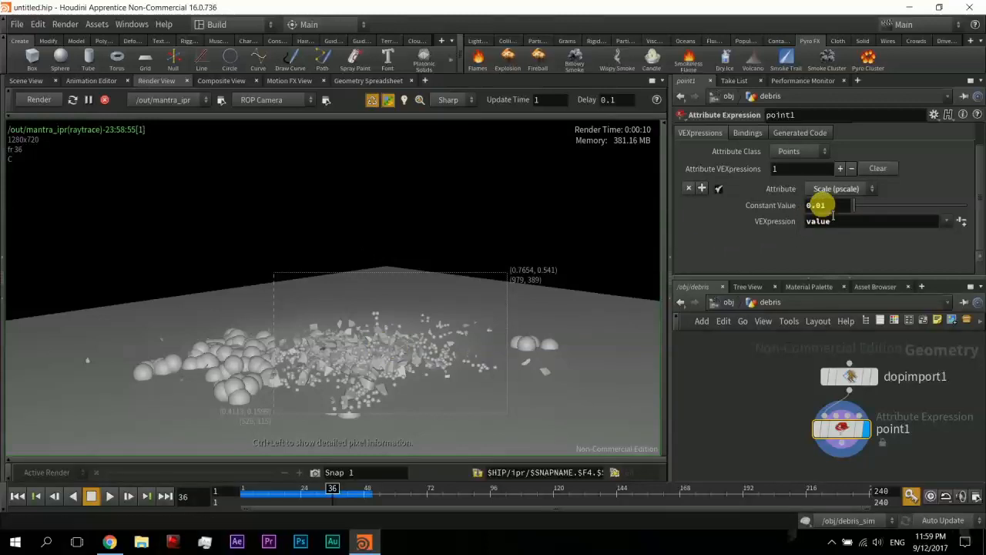
Step: Try a pscale Constant Value of 0.001 on point1 in the live render
left_click(823, 206)
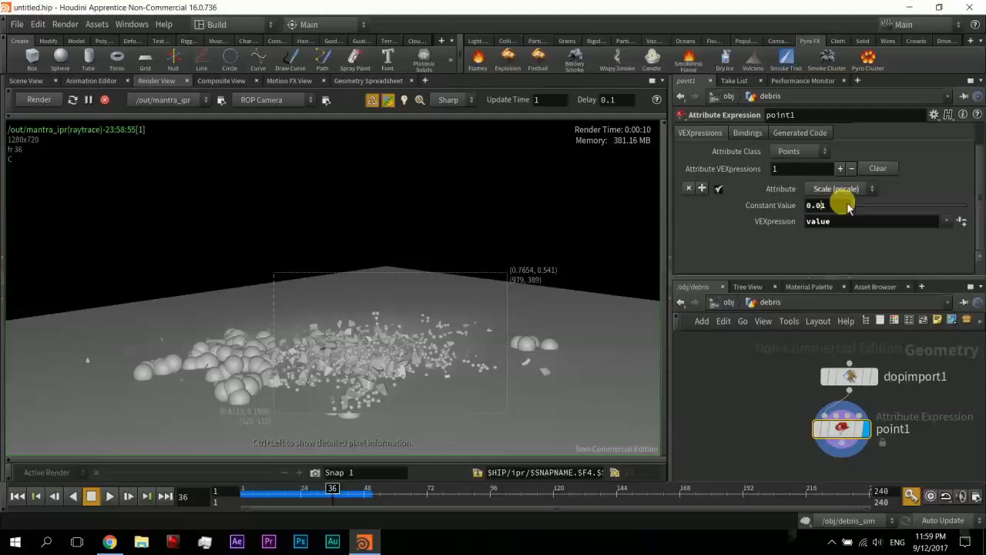
type("0")
key("Return")
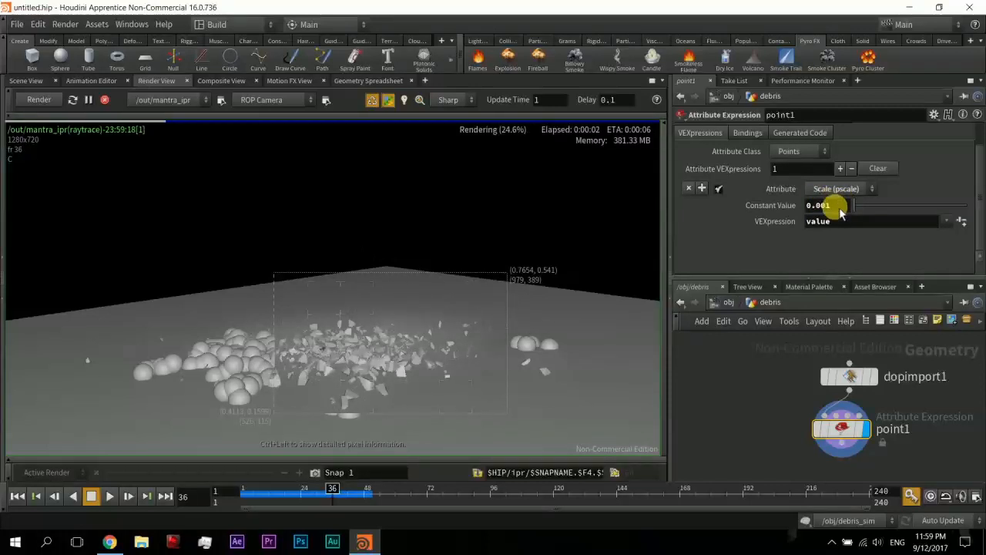
Step: Set point1's pscale Constant Value to 0.007, re-render the debris region, and stop the render
key("BackSpace")
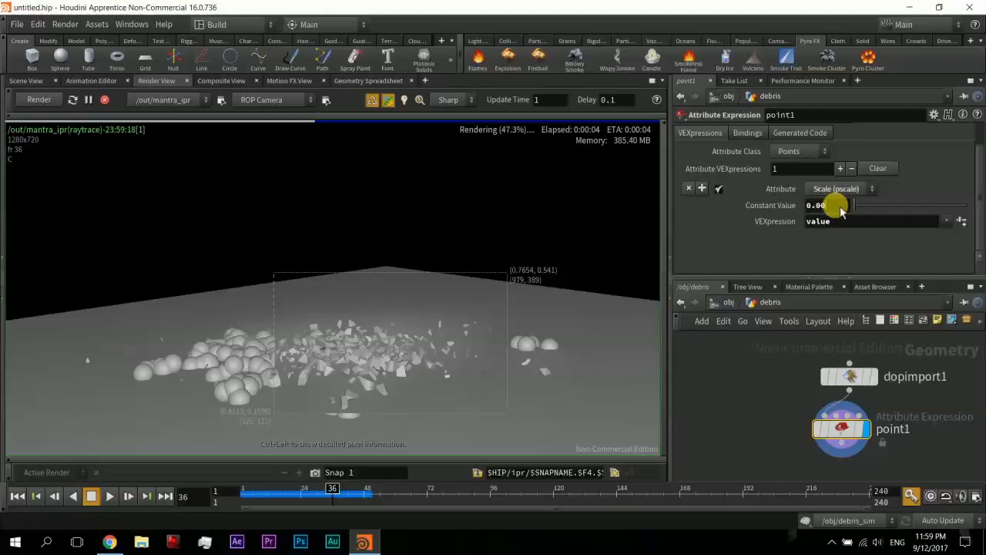
type("7")
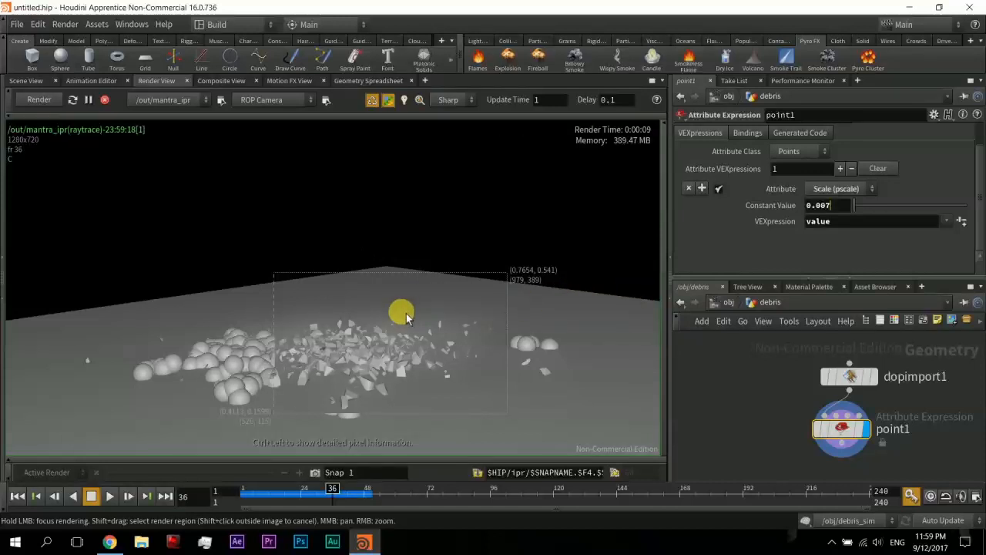
left_click(54, 102)
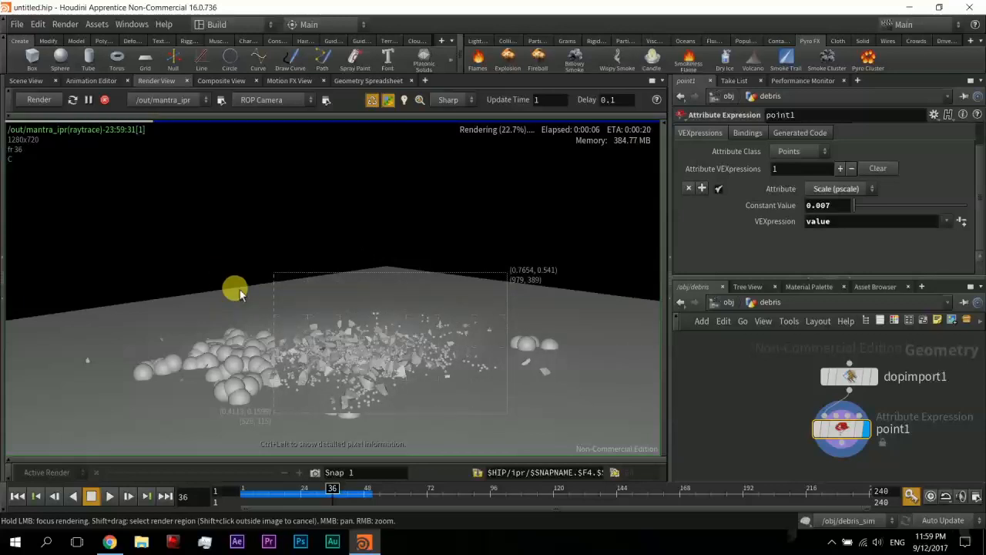
left_click(105, 100)
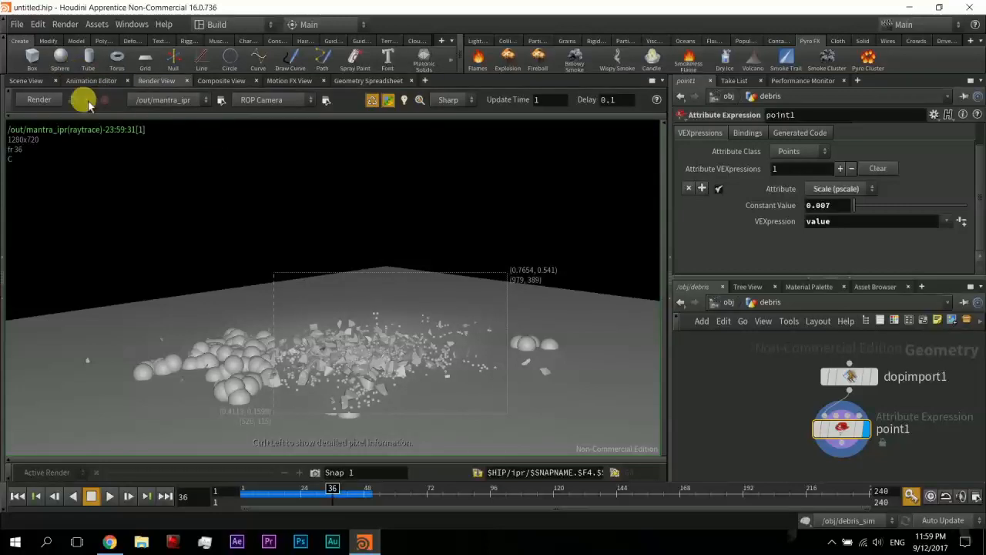
Step: Add a Platonic Solids node beside dopimport1 in the debris network
middle_click_drag(738, 425, 767, 423)
key("Tab")
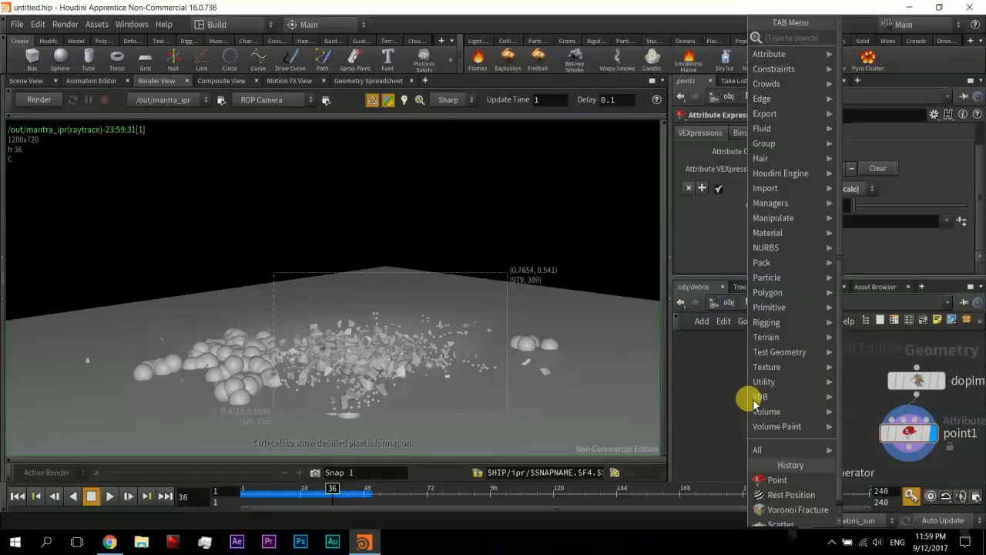
type("pla")
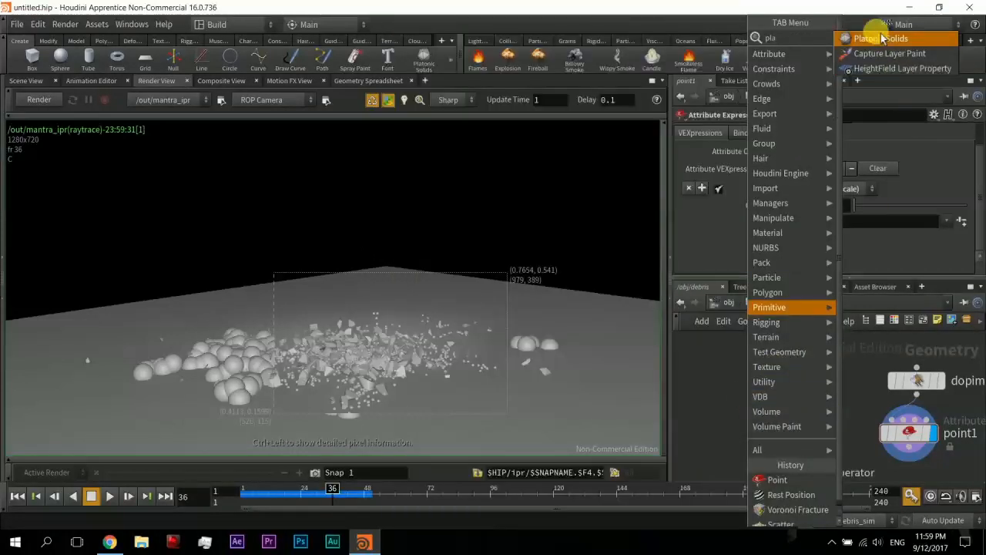
left_click(882, 38)
left_click(779, 385)
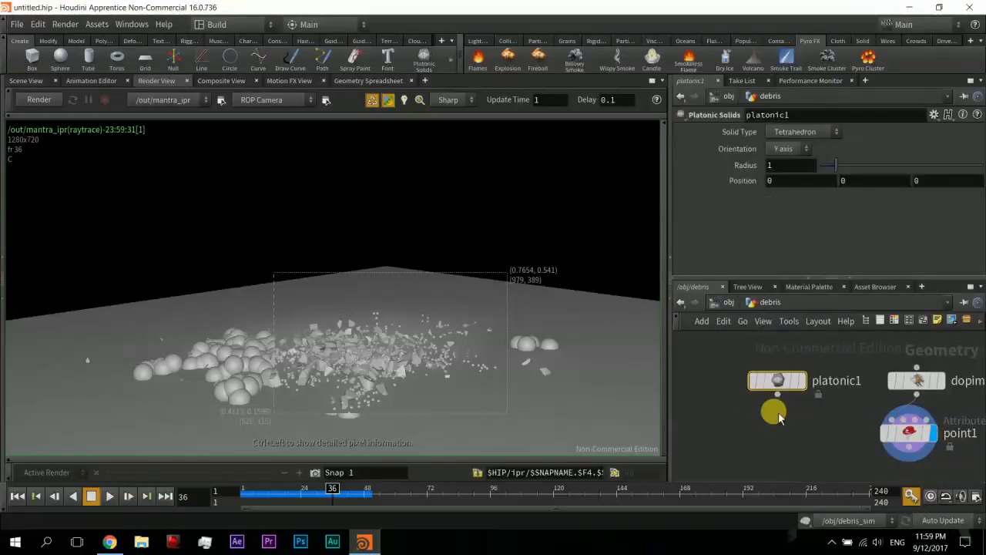
Step: Detach point1 from dopimport1 and move it aside, away from the other debris nodes
left_click(907, 429)
left_click_drag(912, 433, 853, 439)
middle_click_drag(839, 441, 714, 440)
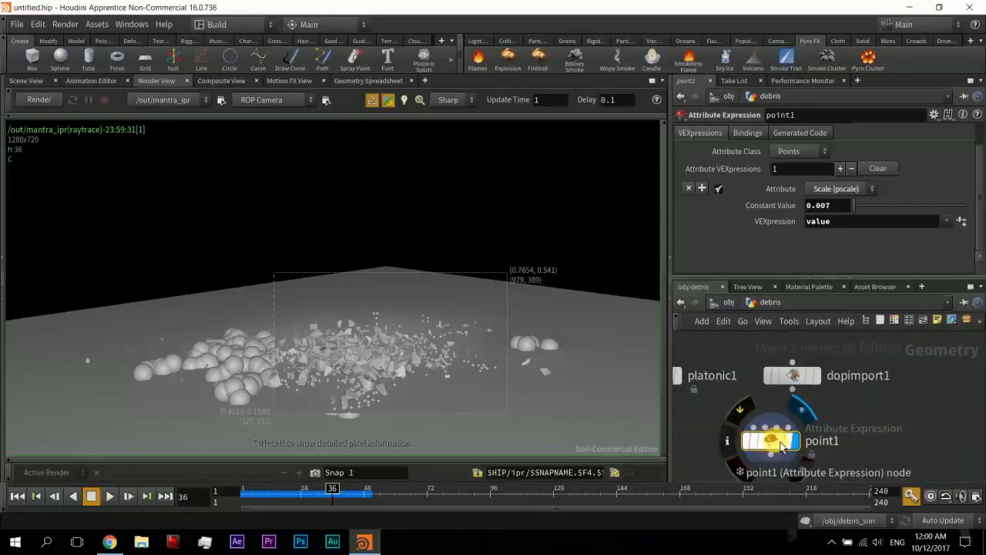
left_click_drag(775, 439, 979, 392)
middle_click_drag(804, 458, 920, 439)
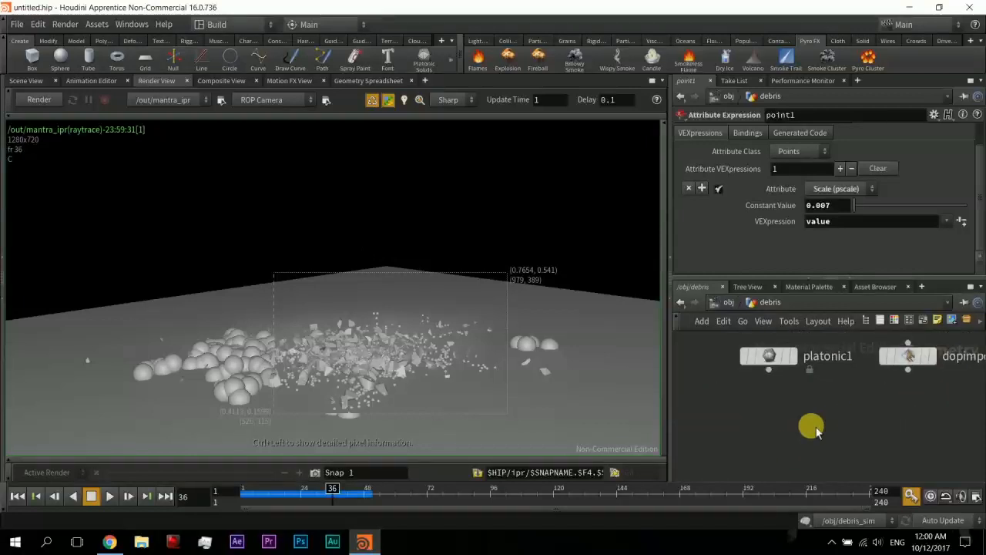
Step: Add a Copy Stamp node with platonic1 as its source geometry and dopimport1 as its template points
key("Tab")
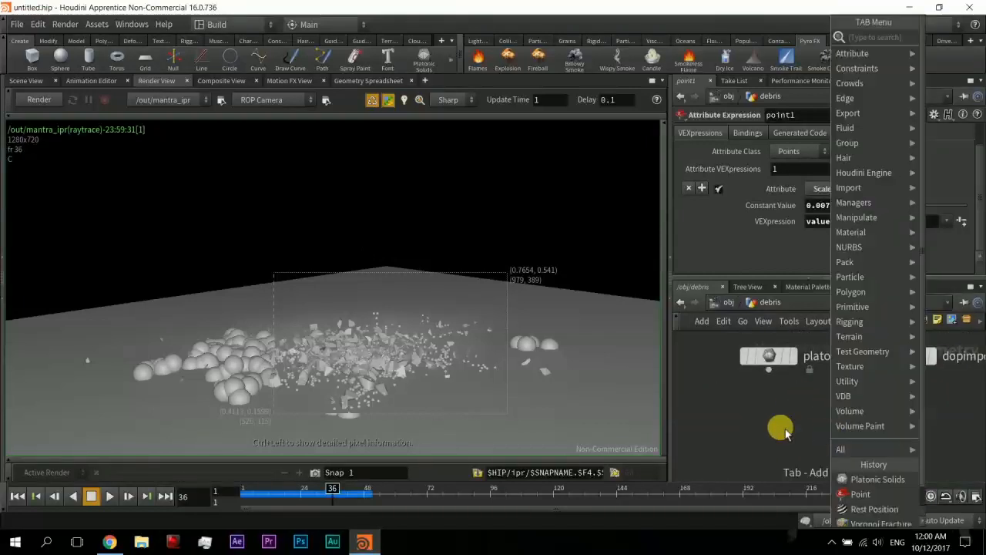
type("copy")
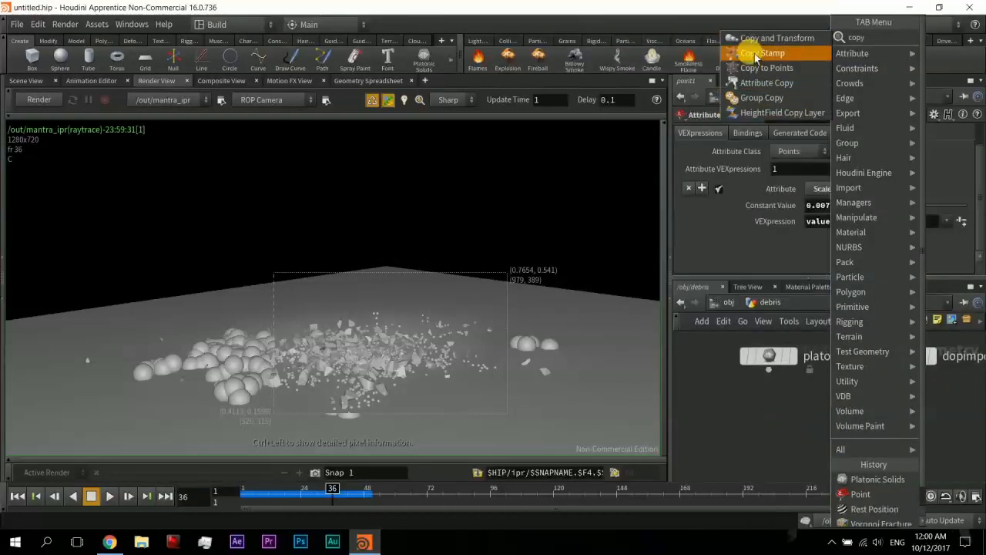
left_click(759, 98)
left_click(828, 409)
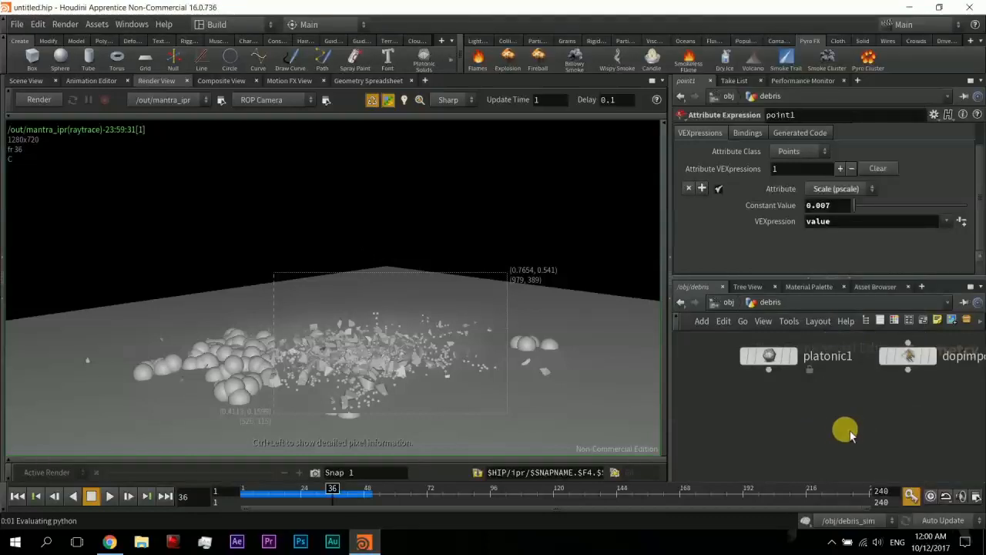
left_click_drag(769, 370, 829, 422)
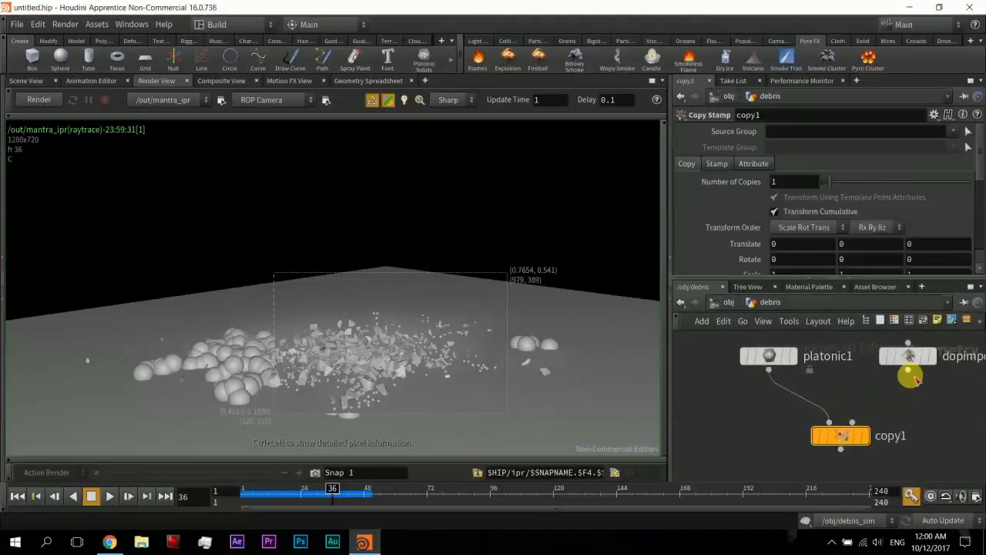
left_click_drag(907, 371, 852, 422)
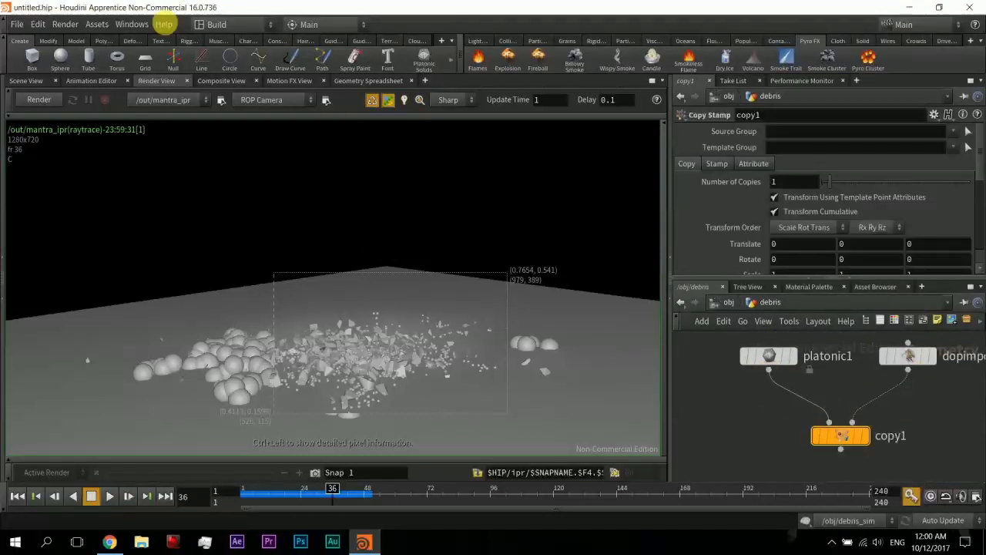
Step: Switch from the render to the scene view and make copy1 the displayed node
left_click(55, 103)
left_click(28, 81)
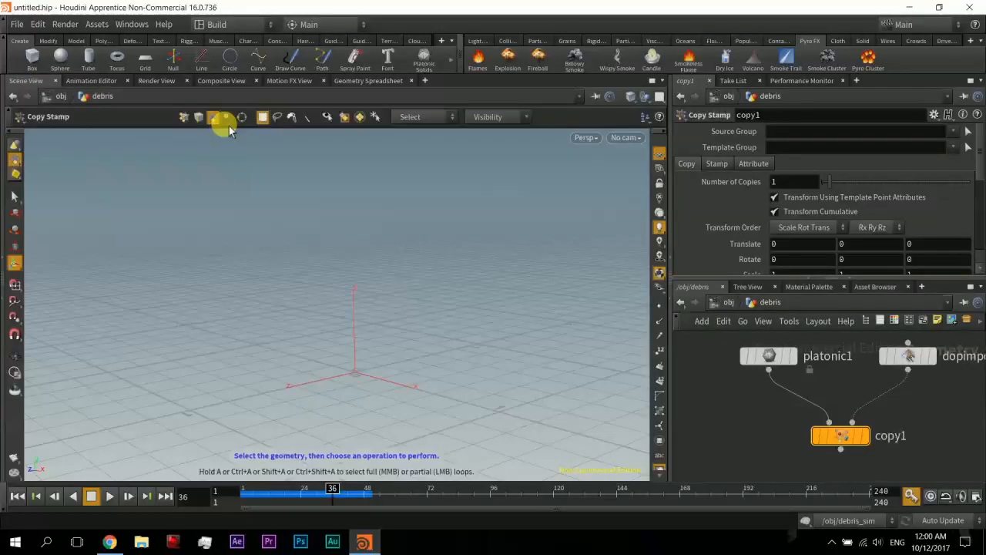
left_click(865, 435)
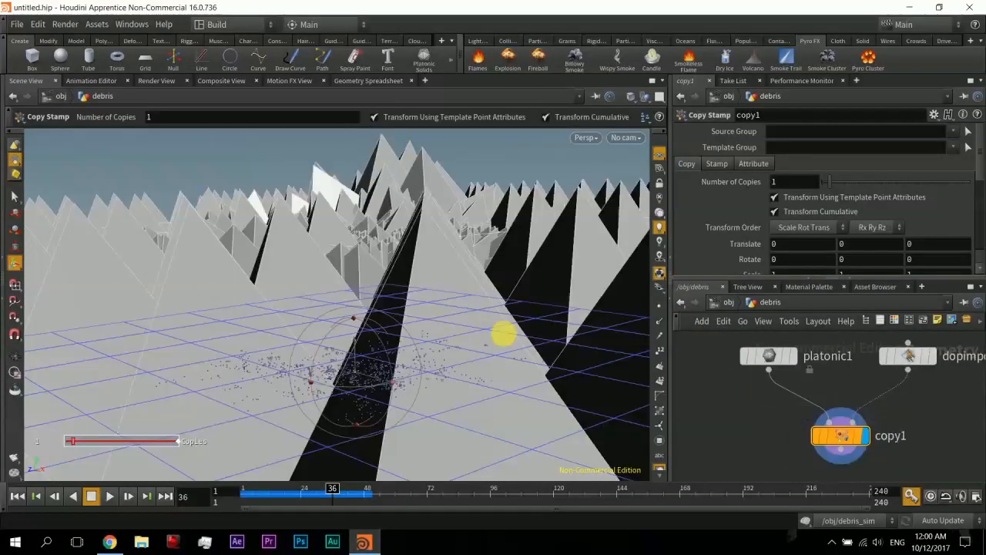
Step: Display platonic1, try Octahedron and settle on Icosahedron as its Solid Type, and display copy1 again
left_click(761, 355)
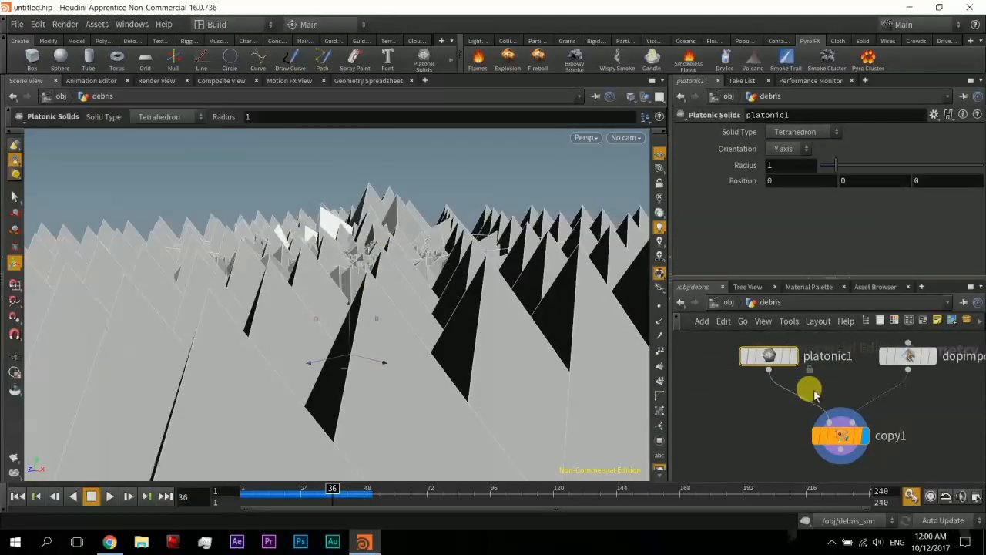
left_click(789, 355)
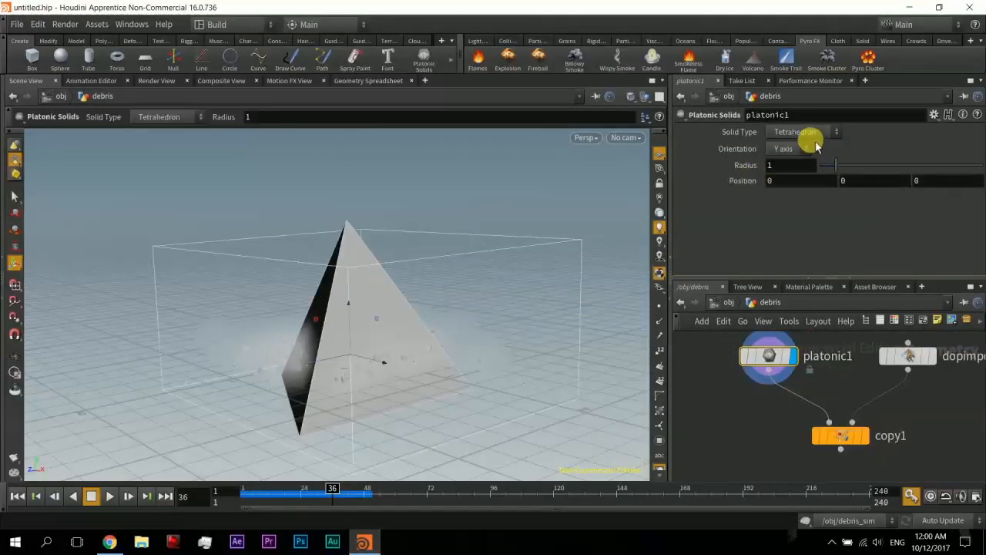
left_click(805, 132)
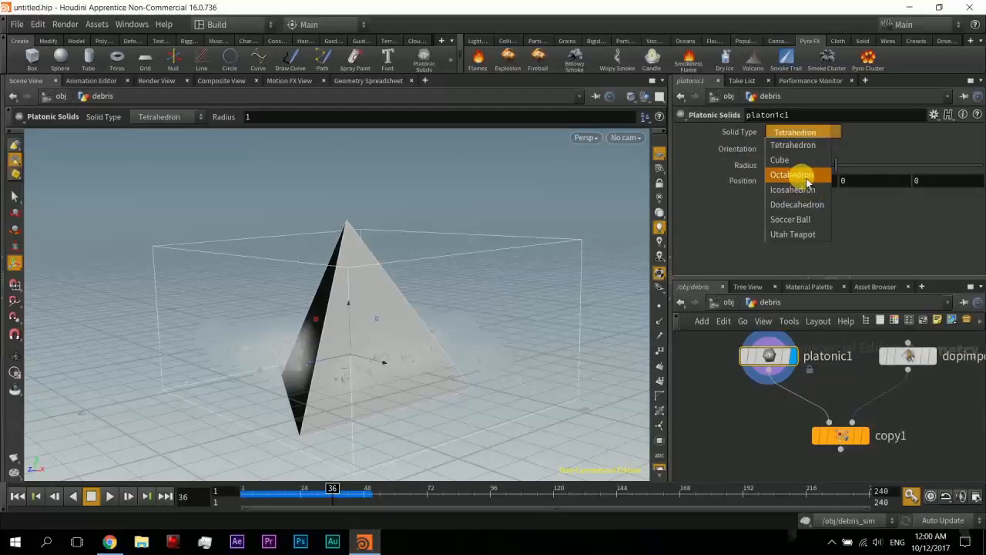
left_click(800, 175)
left_click(826, 134)
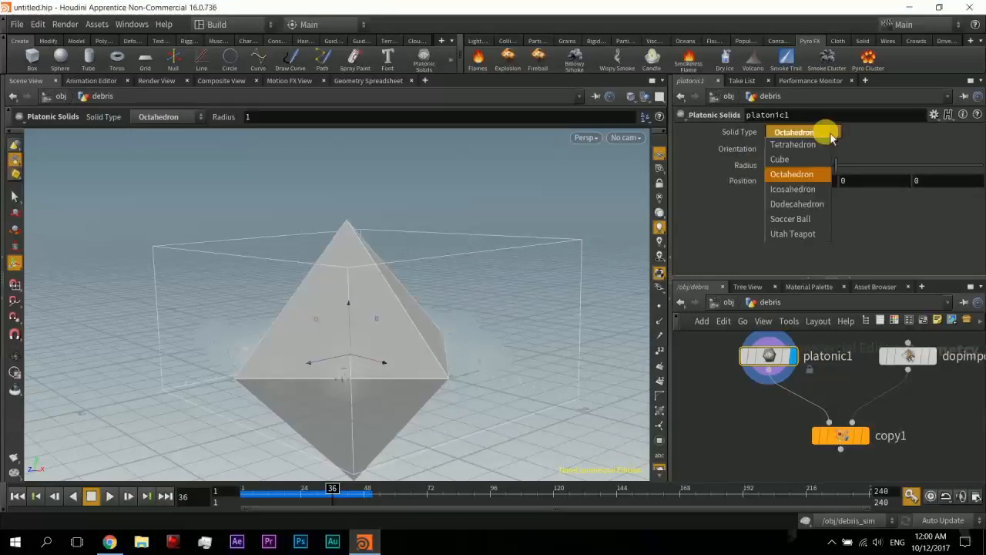
left_click(791, 190)
key("Escape")
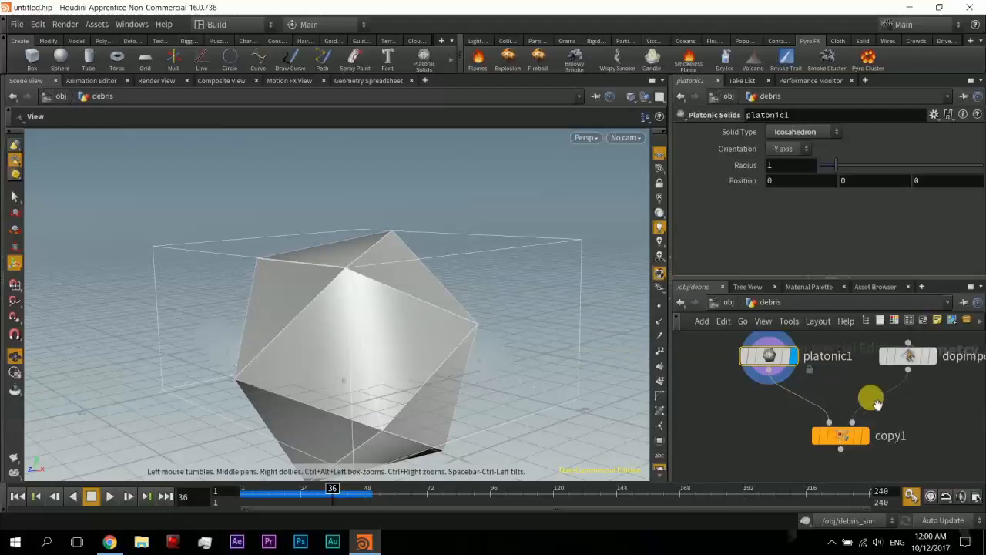
middle_click_drag(792, 438, 781, 415, "alt")
mouse_move(874, 440)
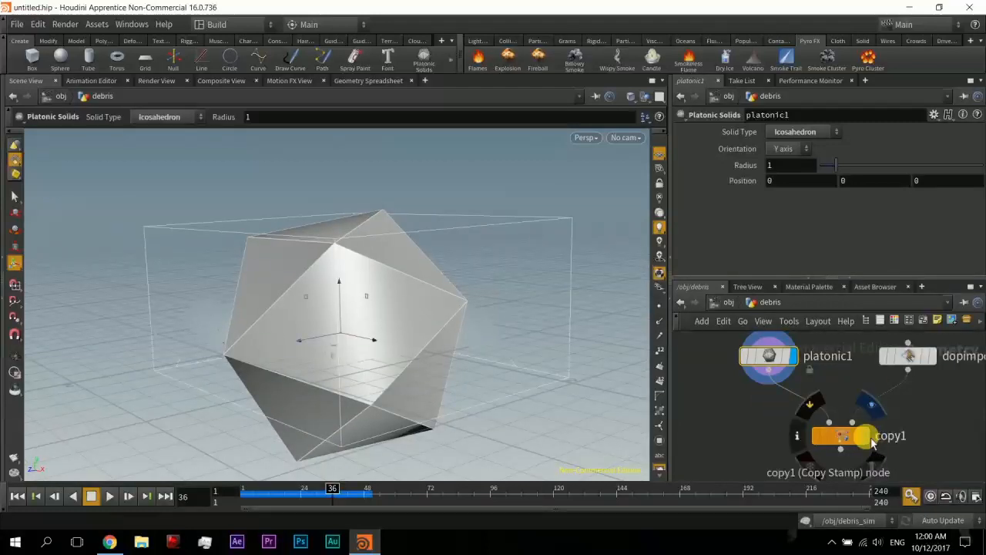
left_click(867, 436)
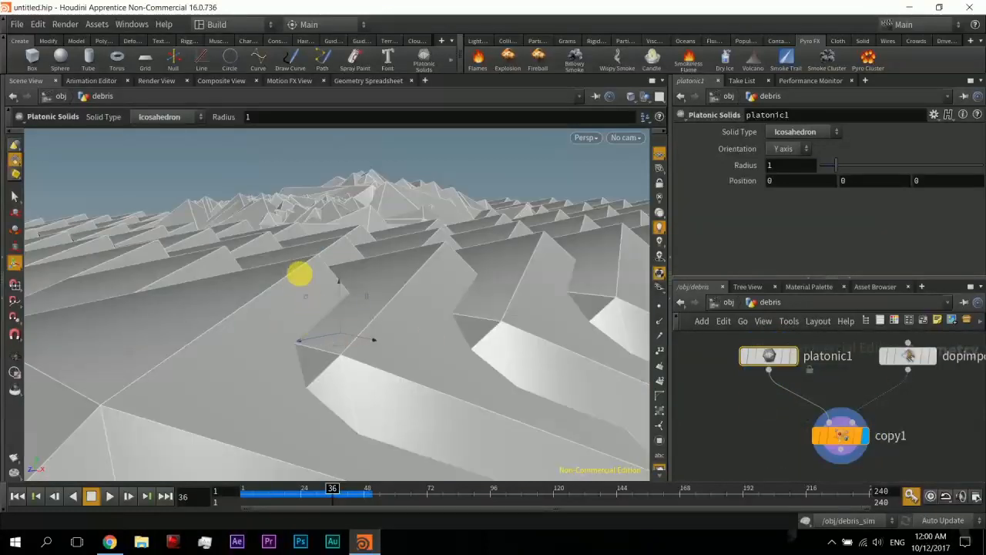
Step: Reduce platonic1's Radius to 0.22
key("Escape")
left_click_drag(299, 273, 358, 301)
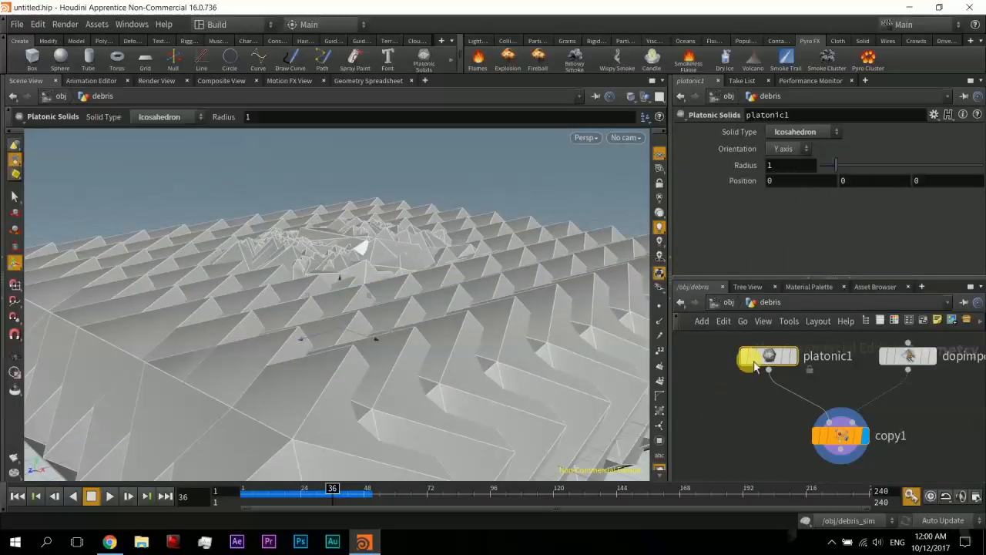
mouse_move(755, 367)
left_mouse_down()
mouse_move(749, 362)
mouse_move(750, 371)
left_mouse_up()
left_click(787, 226)
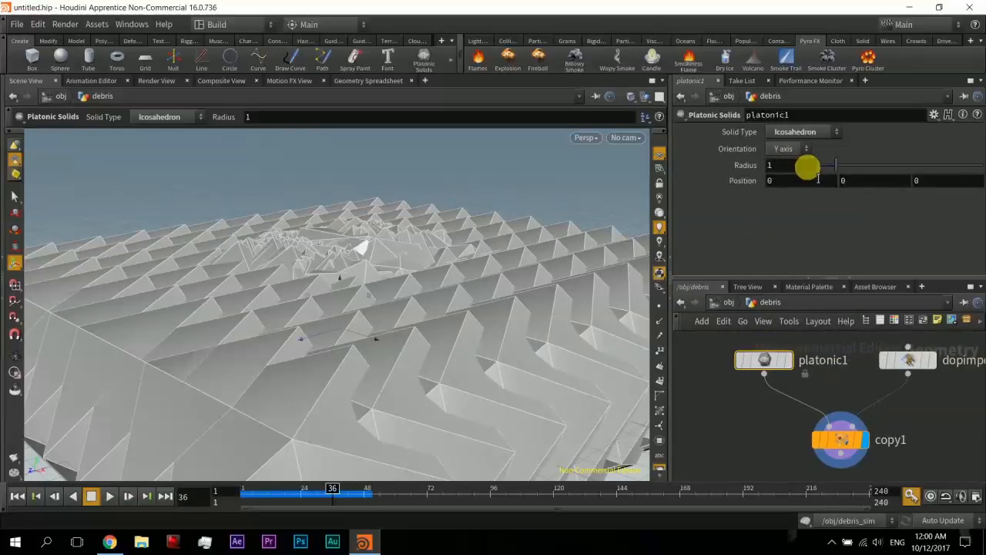
left_click_drag(836, 165, 827, 169)
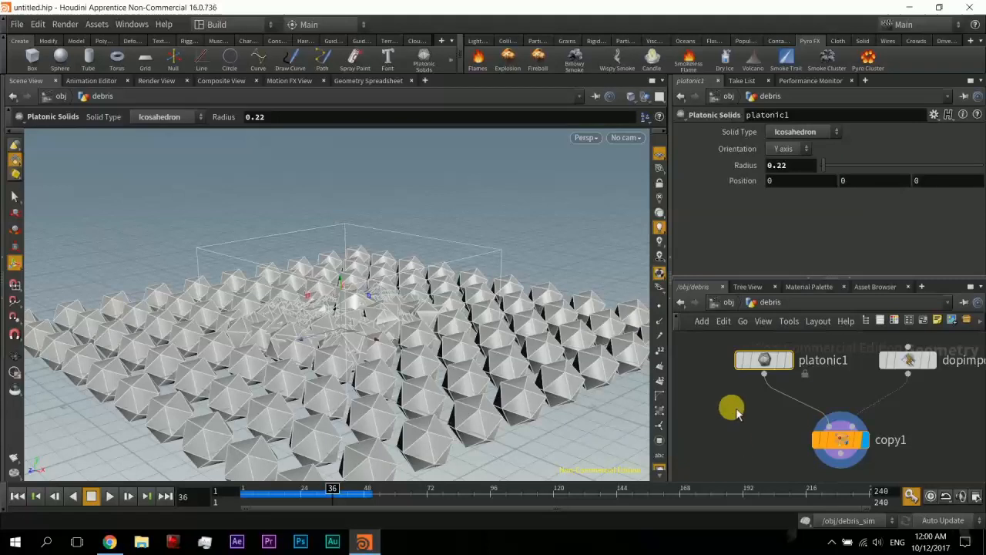
Step: Insert a Transform node between platonic1 and copy1
key("Tab")
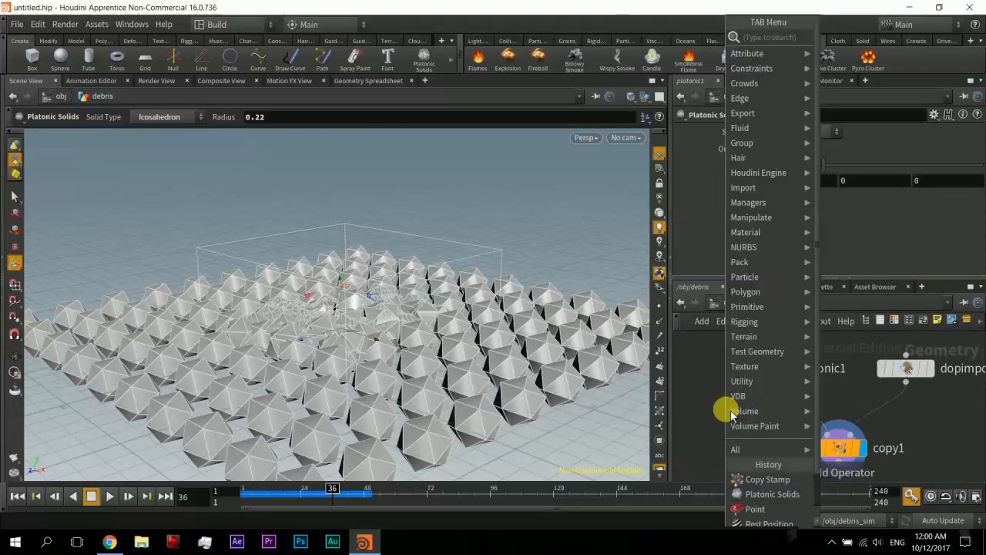
type("transf")
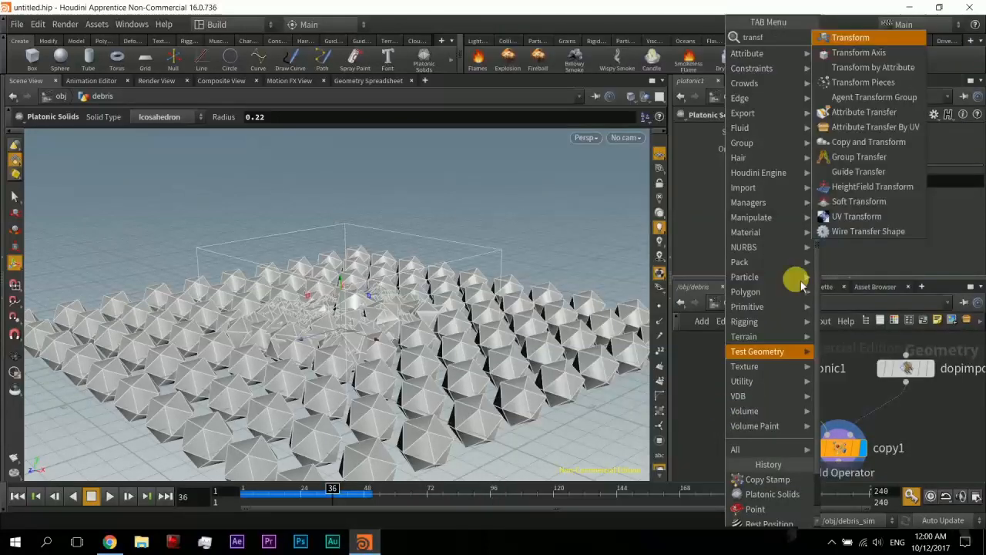
left_click(878, 37)
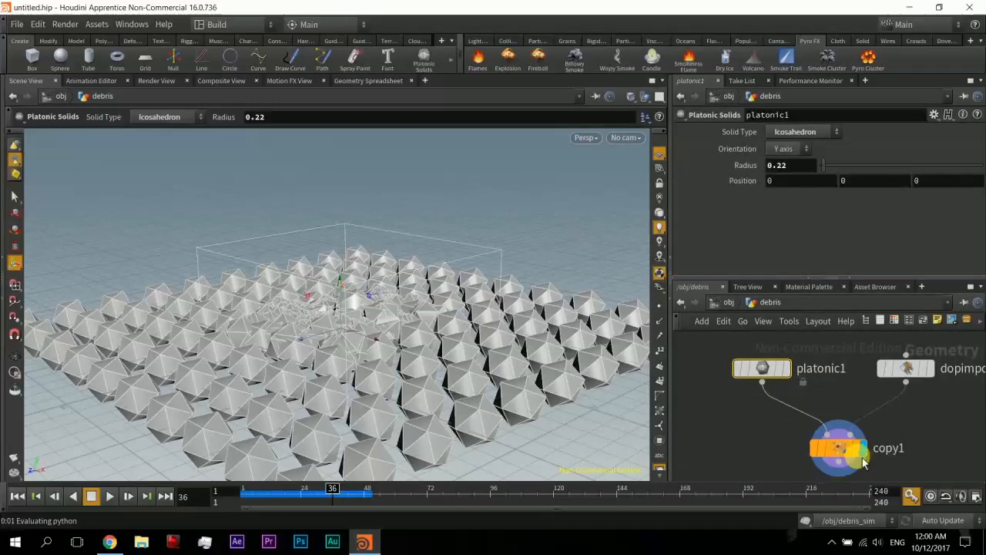
left_click(802, 426)
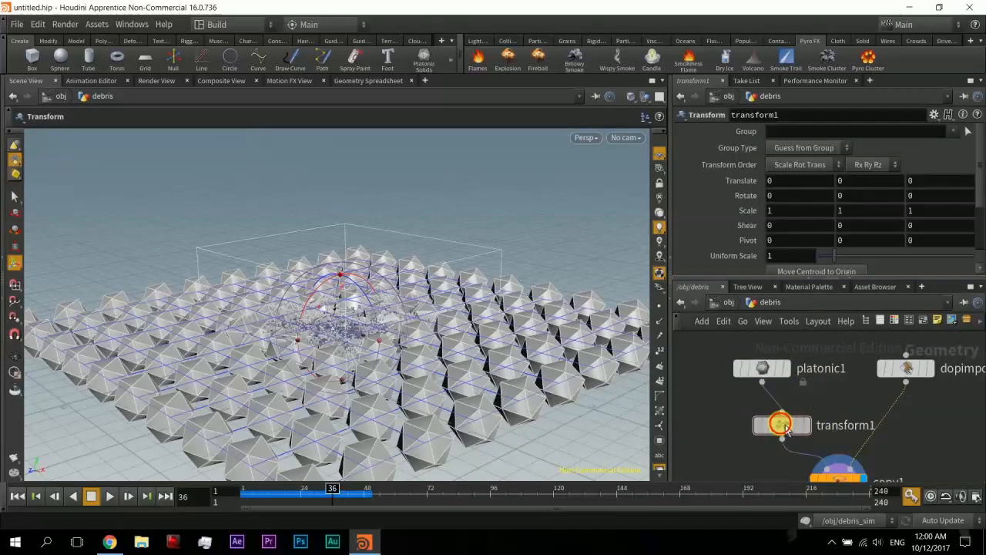
Step: Set transform1's Scale to 0.01 on all three axes while displaying it, and make copy1 the displayed node again
left_click(807, 425)
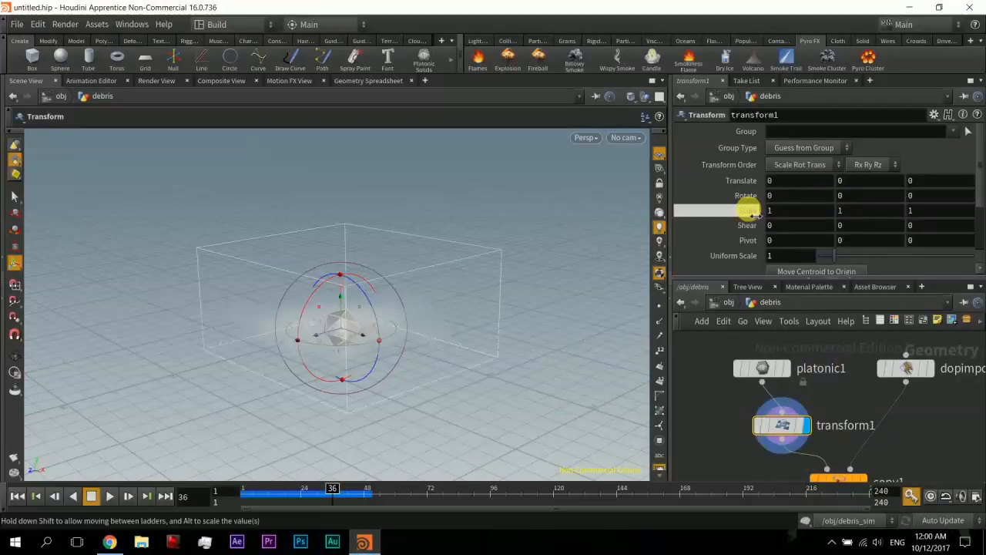
middle_click_drag(748, 210, 659, 217)
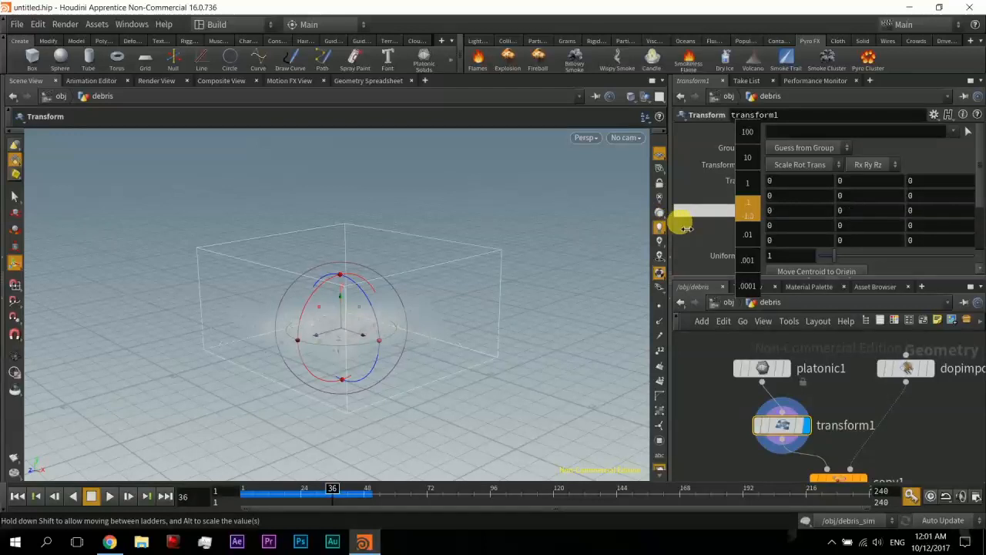
middle_click_drag(688, 228, 694, 224)
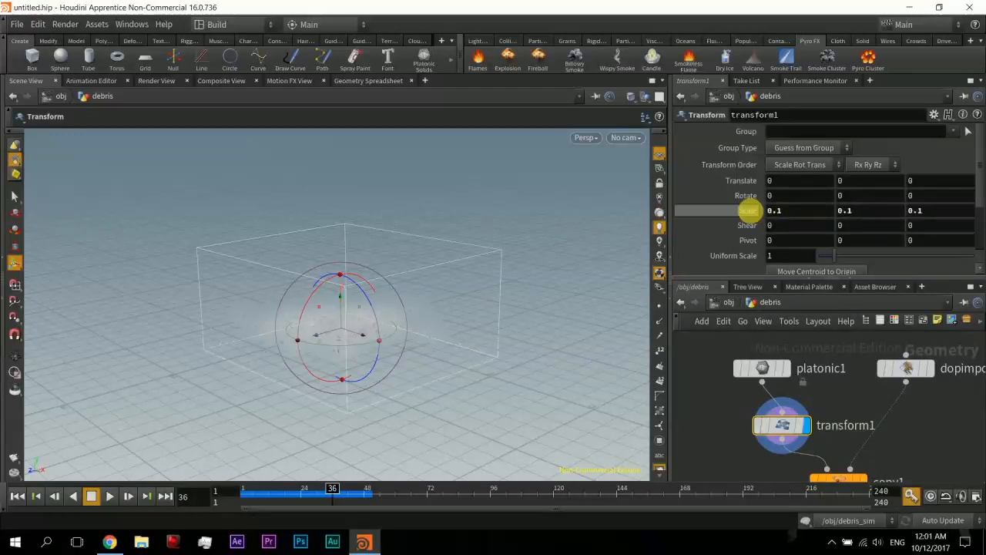
middle_click_drag(747, 209, 719, 241)
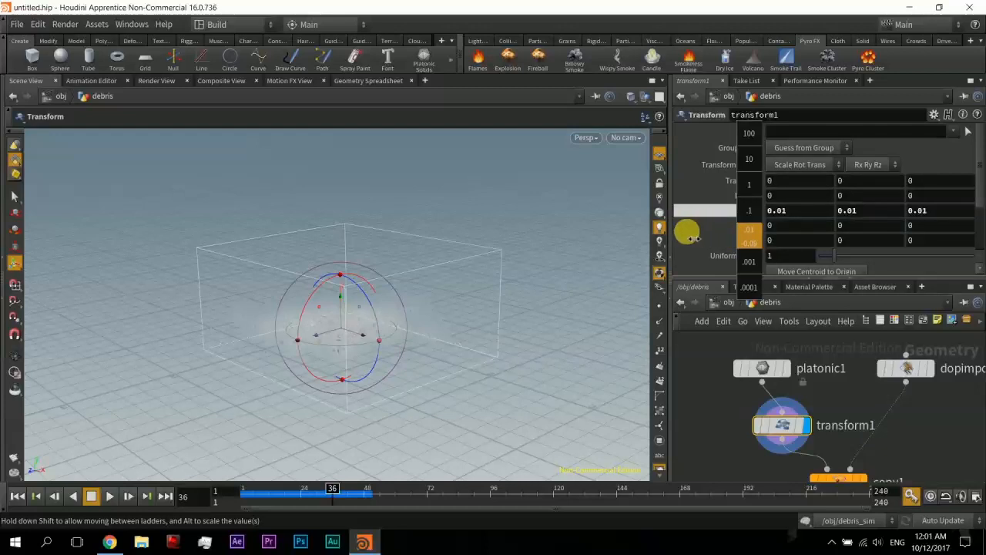
middle_click_drag(691, 237, 693, 239)
left_click(863, 477)
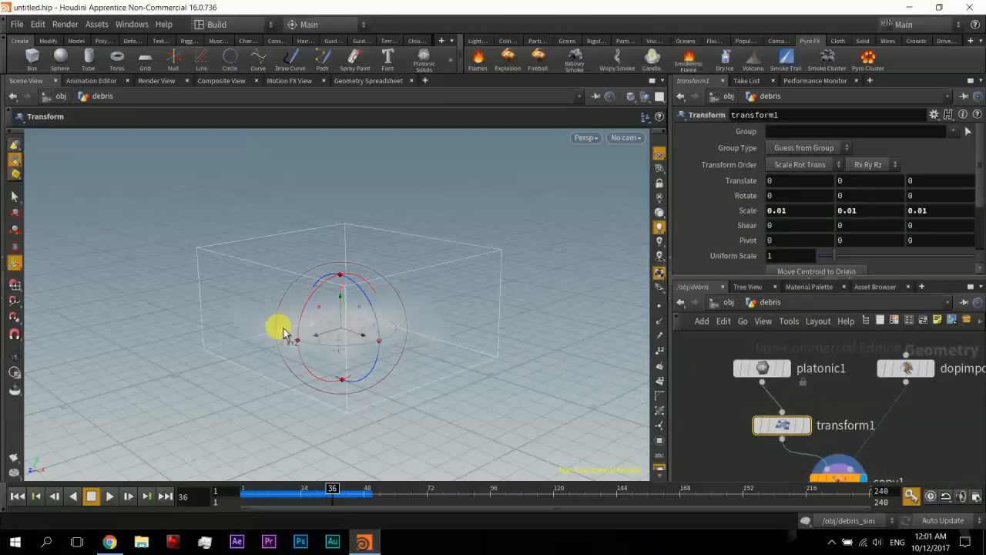
Step: Examine the size of the copied debris solids among the shattered pieces up close in the viewport
scroll(397, 377, "up", 6)
scroll(406, 374, "up", 4)
middle_click_drag(407, 374, 399, 177)
scroll(373, 238, "up", 5)
scroll(375, 240, "up", 2)
left_click_drag(410, 251, 350, 276)
scroll(422, 277, "up", 2)
key("Return")
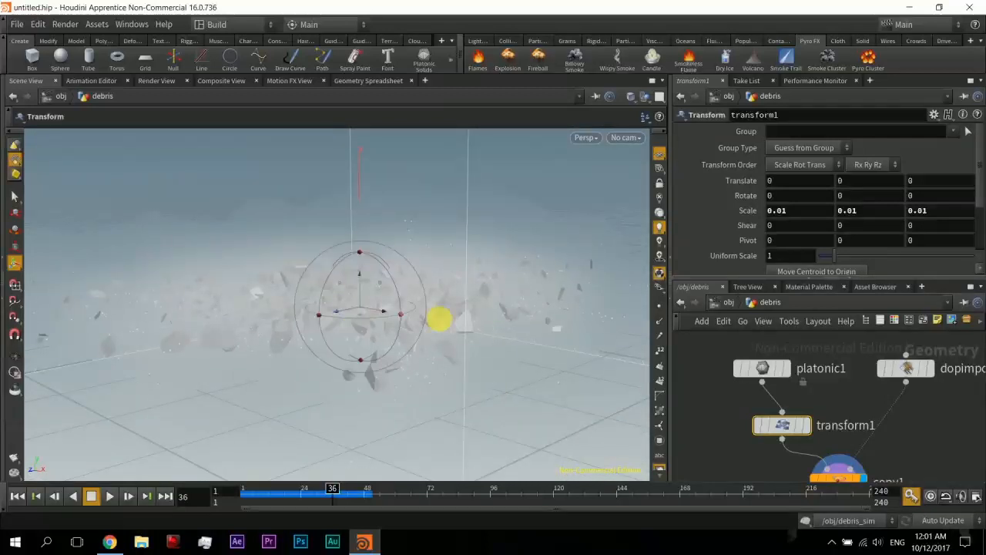
Step: Render the debris region with the copied solids and stop the render
left_click(157, 81)
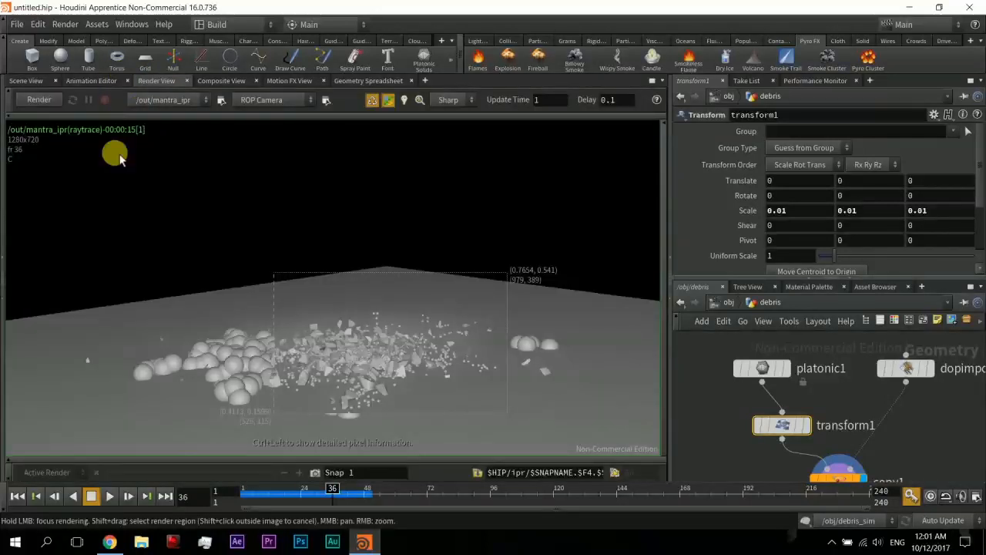
left_click(40, 100)
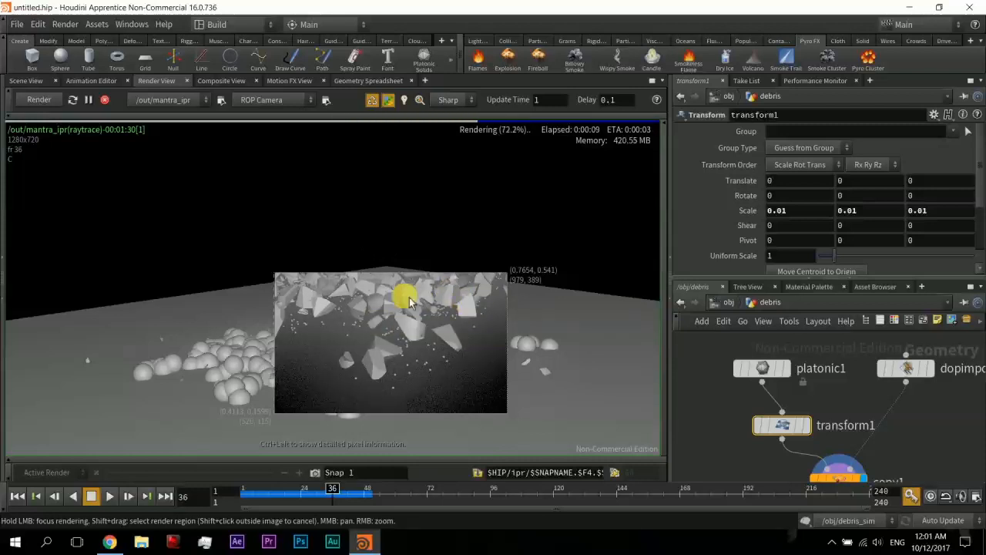
left_click(105, 99)
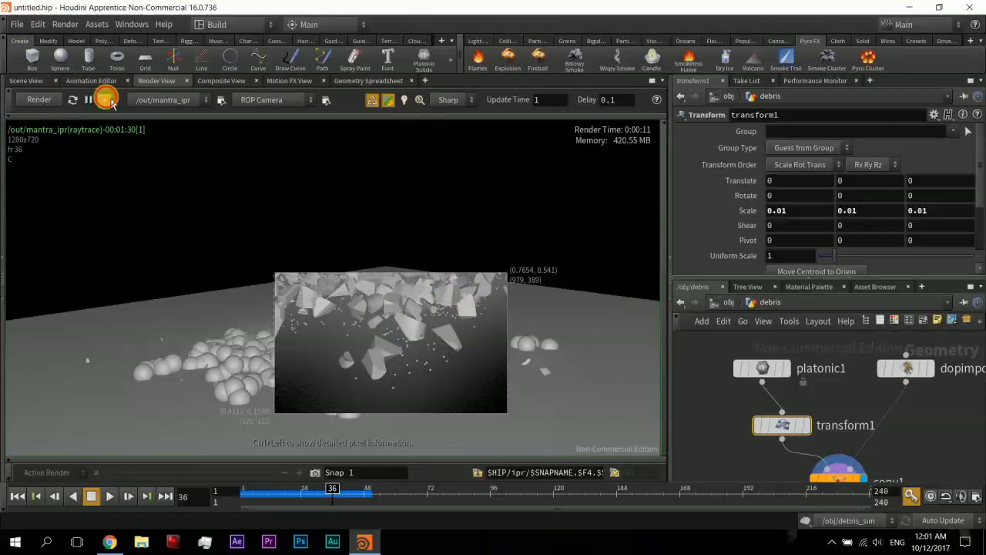
Step: Return to the scene view and look over the whole debris field from above
scroll(919, 426, "down", 5)
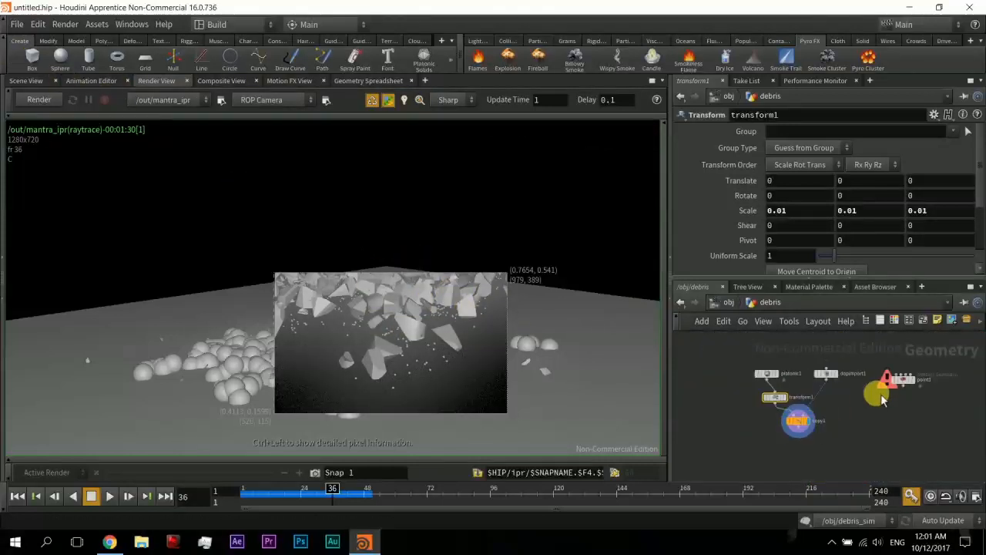
left_click(31, 80)
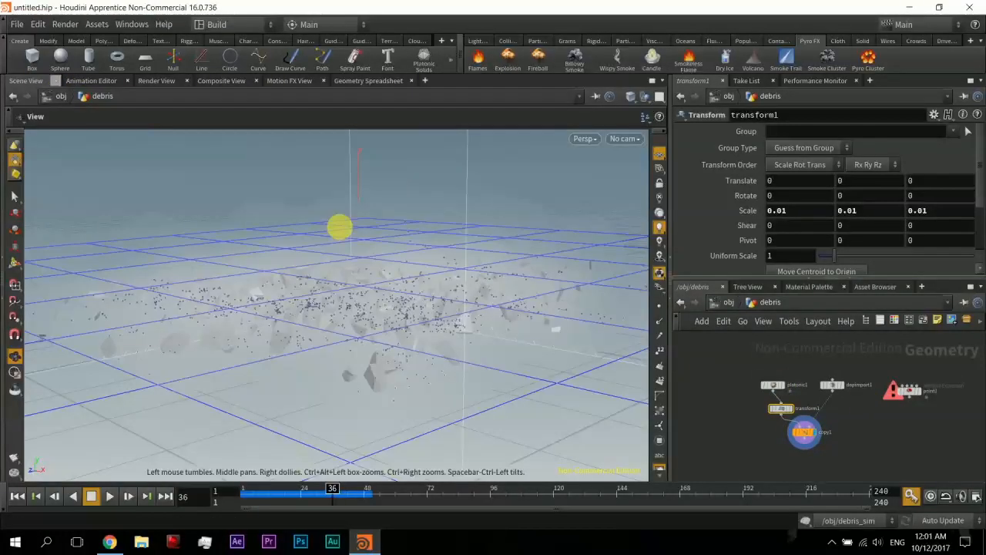
left_click_drag(412, 277, 512, 352)
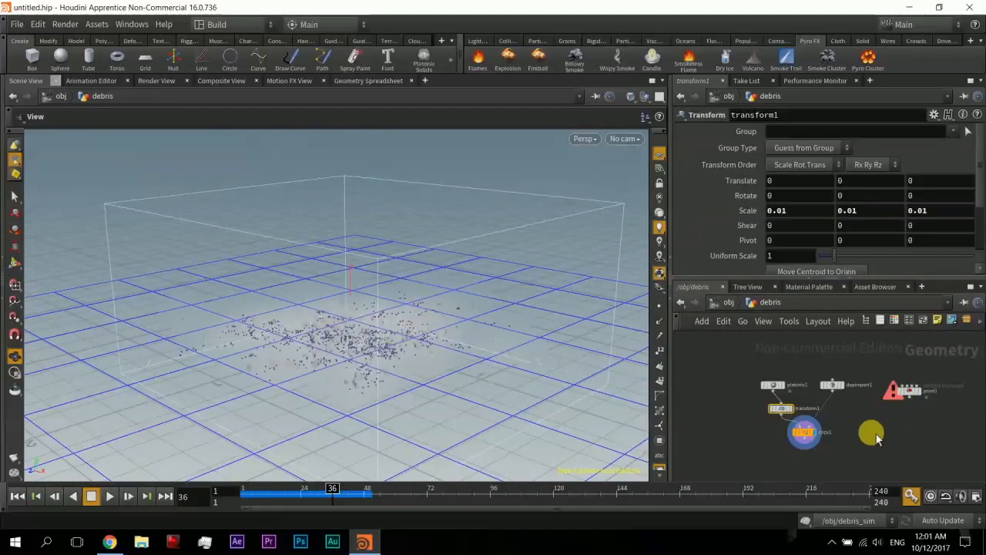